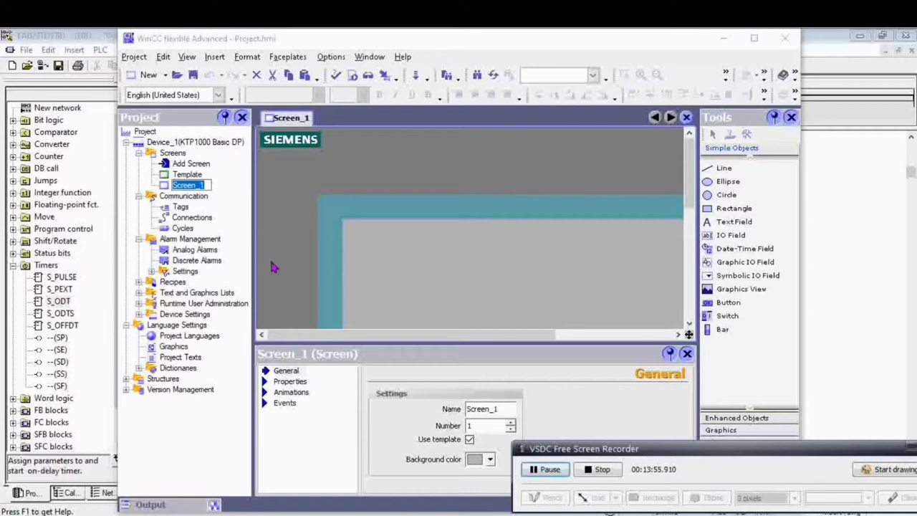
left_click(677, 334)
left_click(677, 334)
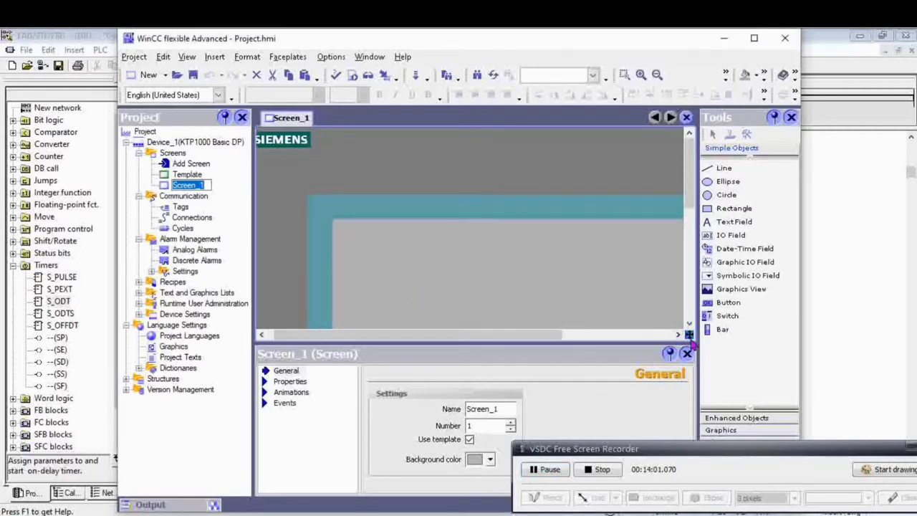
left_click(689, 324)
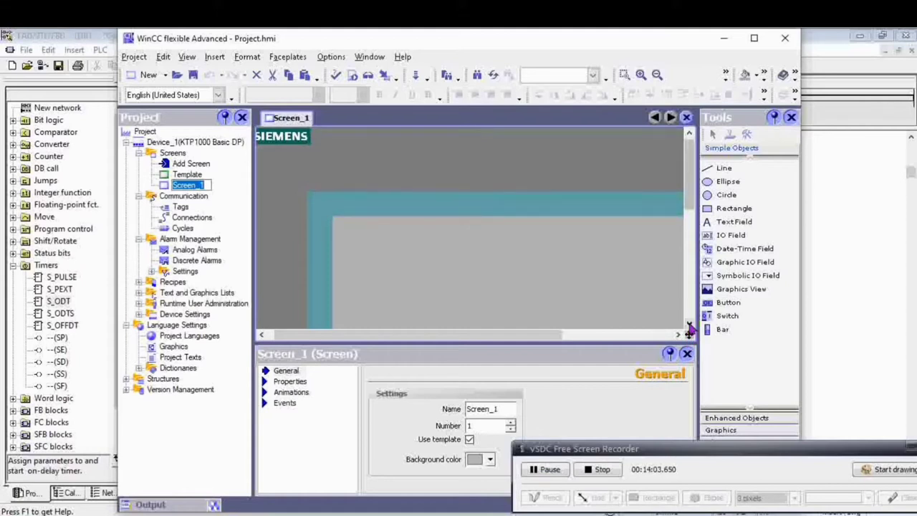
left_click(689, 324)
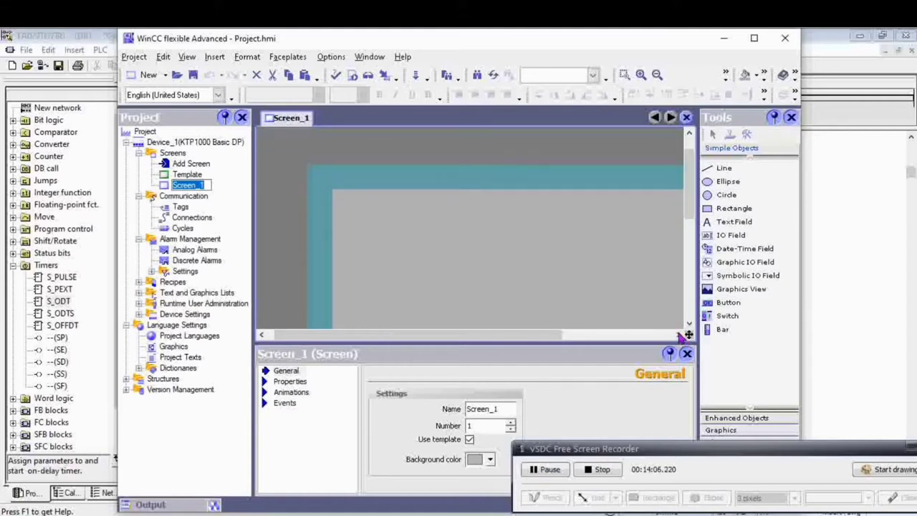
left_click(679, 334)
left_click(679, 334)
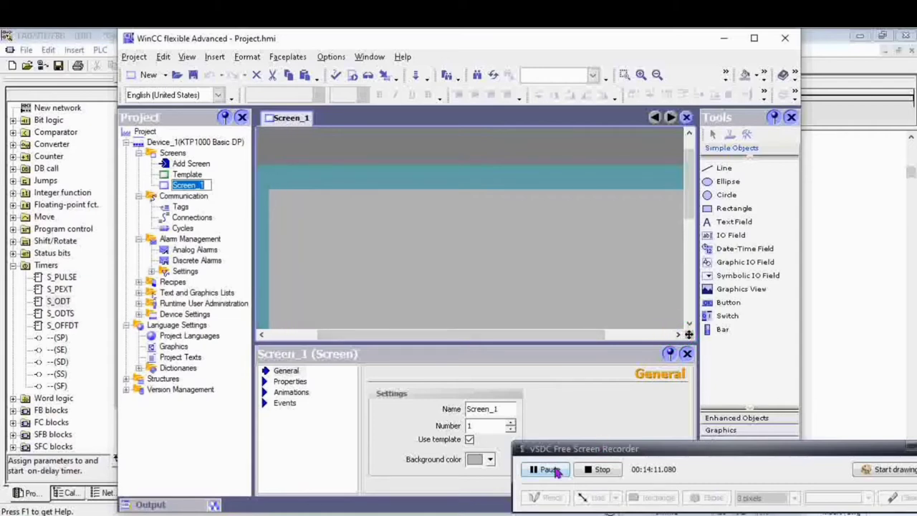
left_click(548, 470)
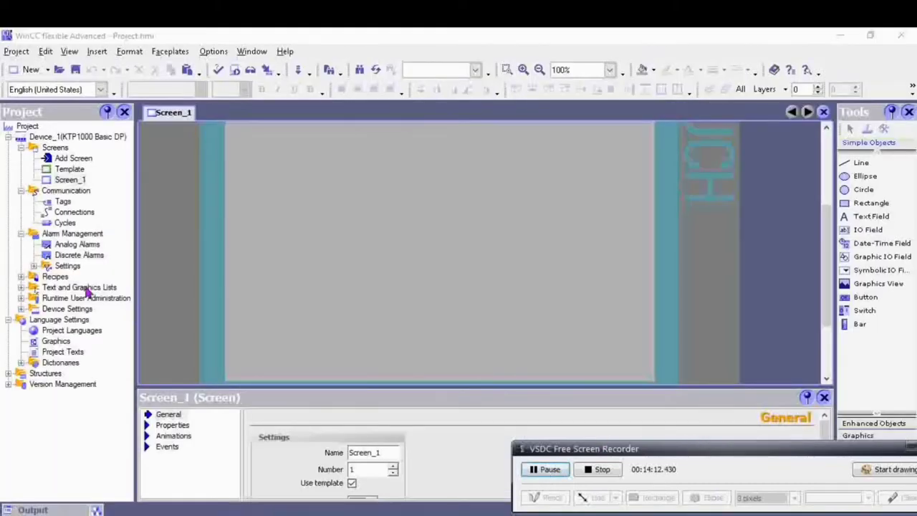
Look through the alarm settings folder and the panel's device settings, and return to Screen_1.
left_click(70, 270)
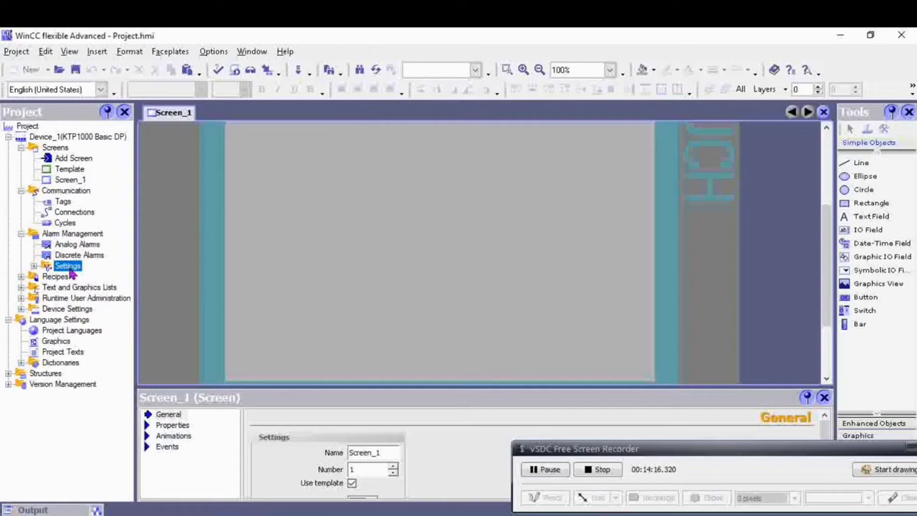
left_click(34, 266)
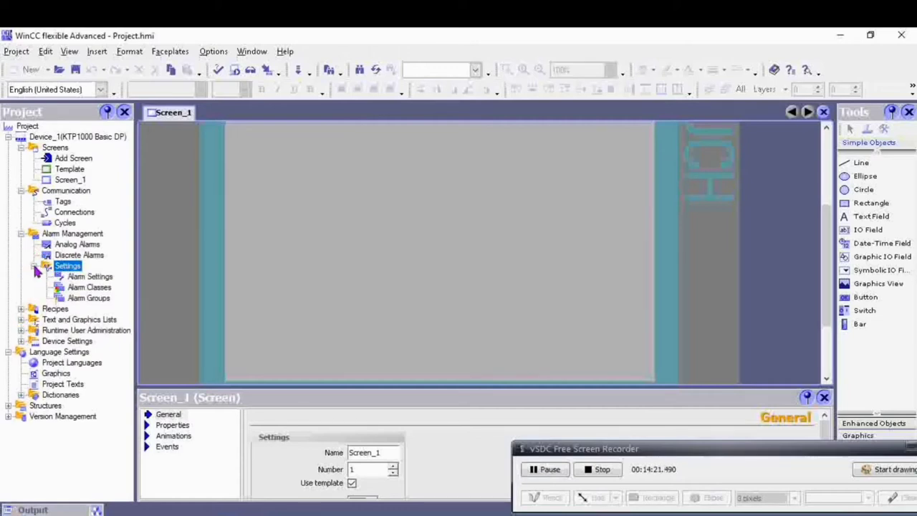
left_click(33, 266)
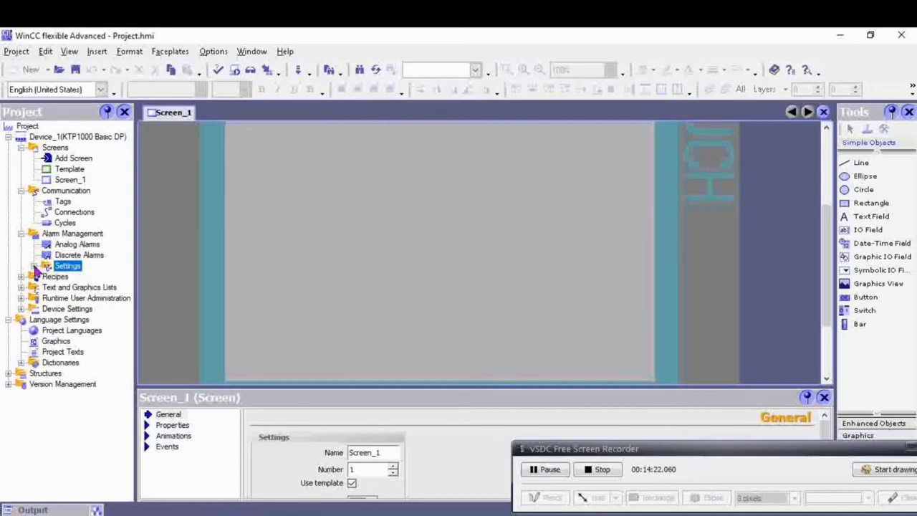
left_click(21, 309)
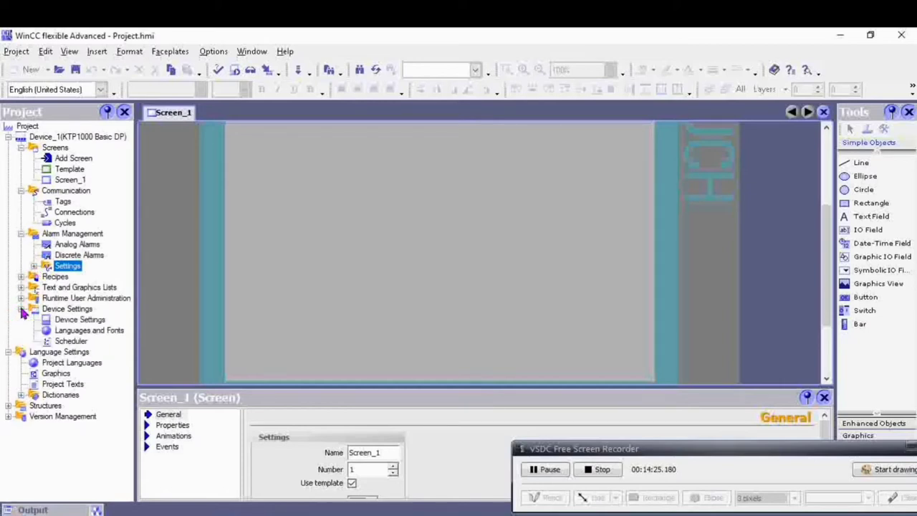
left_click(76, 323)
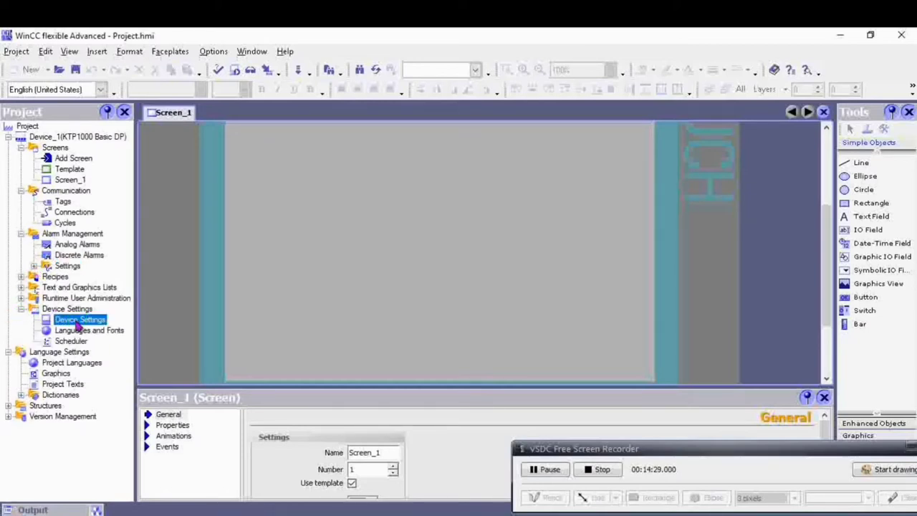
double_click(76, 322)
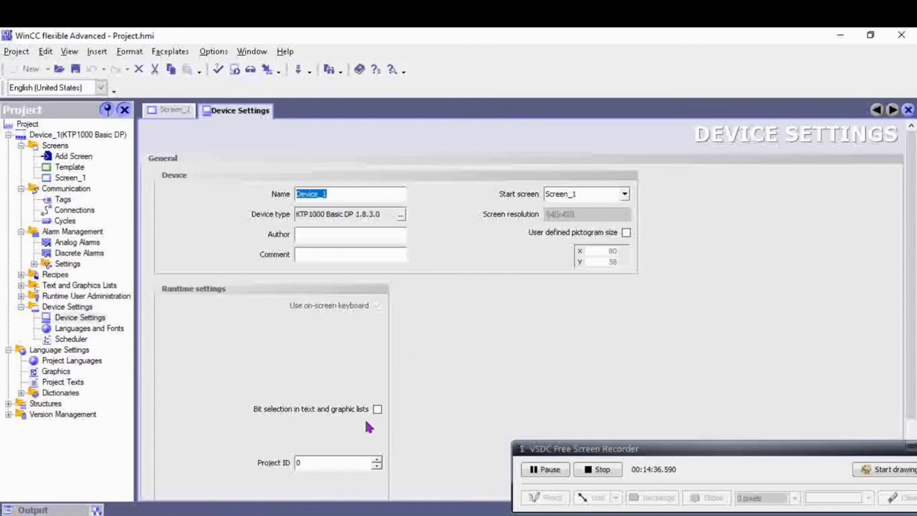
left_click(164, 110)
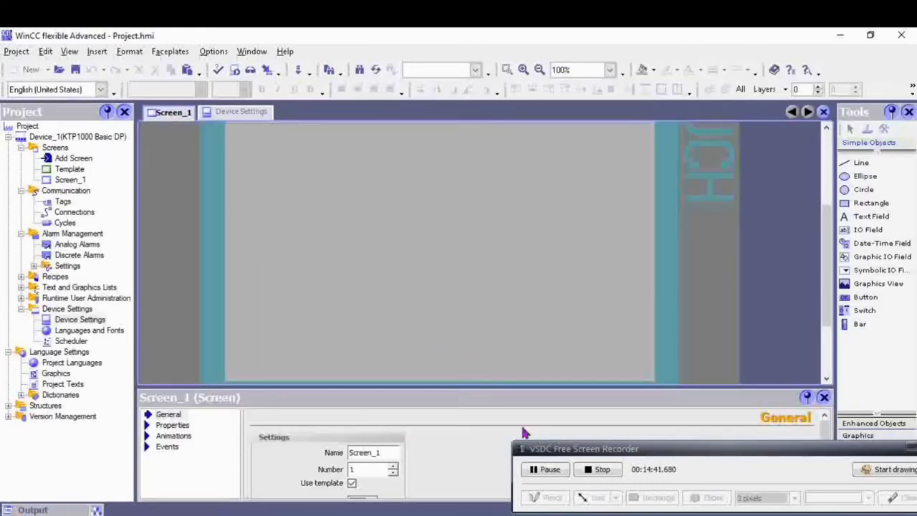
left_click(531, 470)
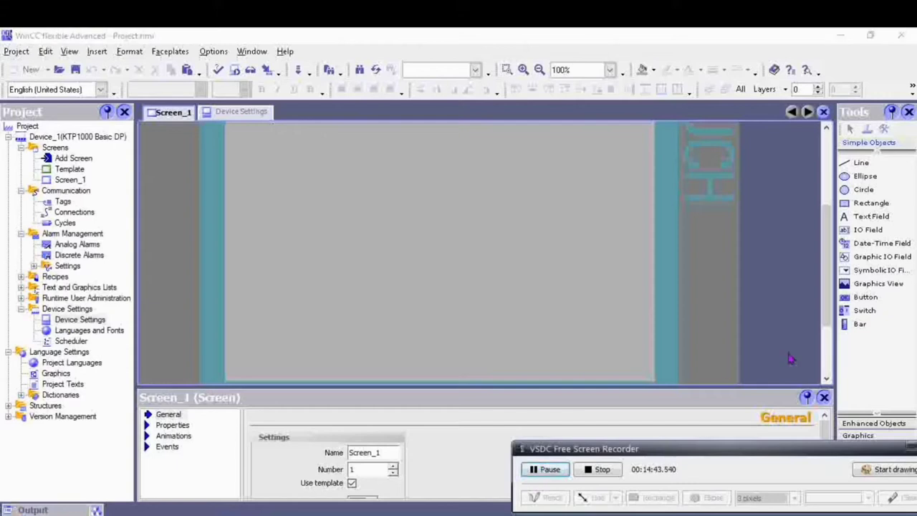
Place a button in the upper-left part of Screen_1 and make it taller.
left_click(862, 300)
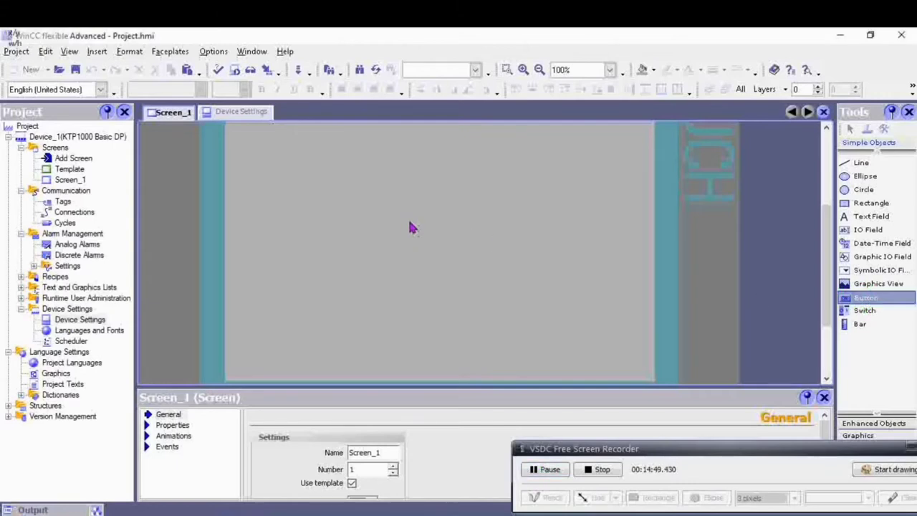
left_click(316, 201)
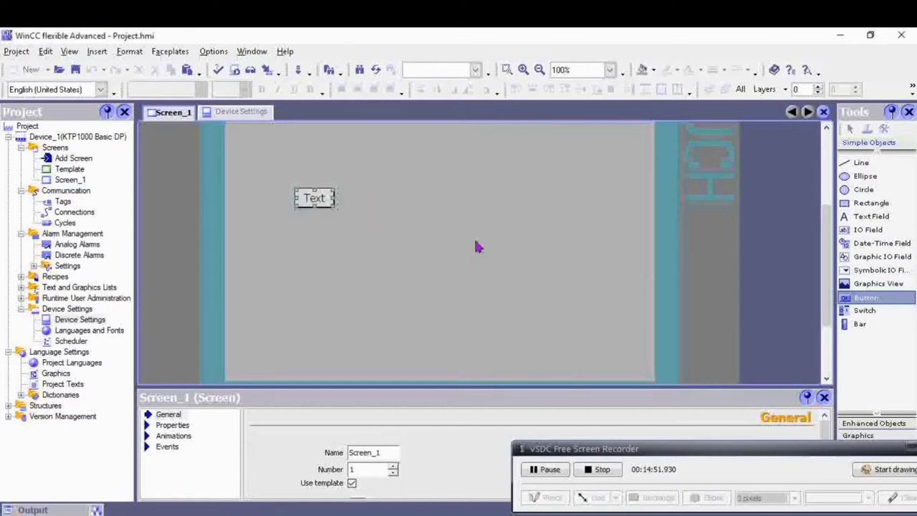
left_click(313, 196)
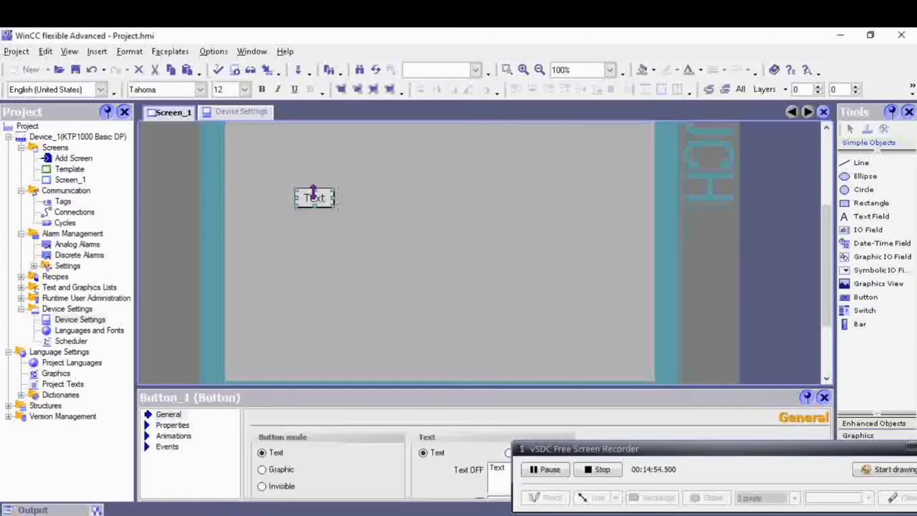
left_click_drag(314, 192, 314, 198)
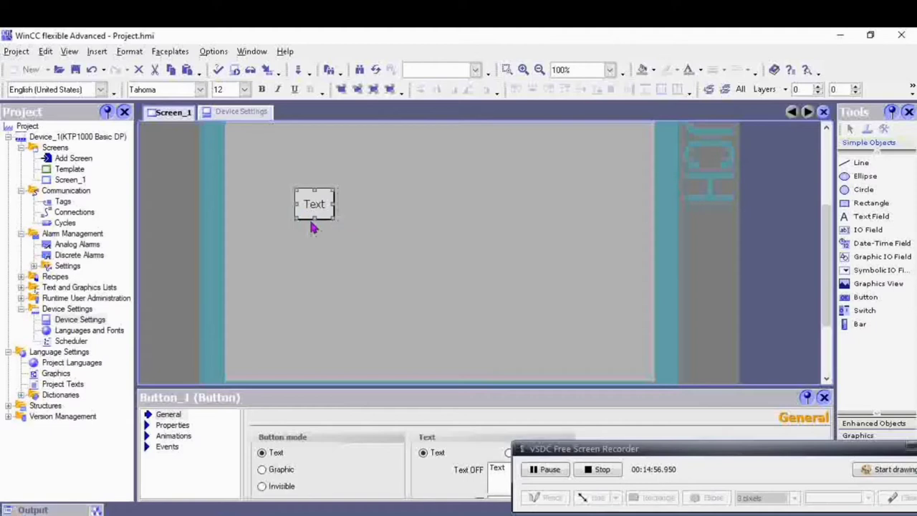
Duplicate the button and position the copy directly below the original, aligned with its left edge.
key("ctrl+c")
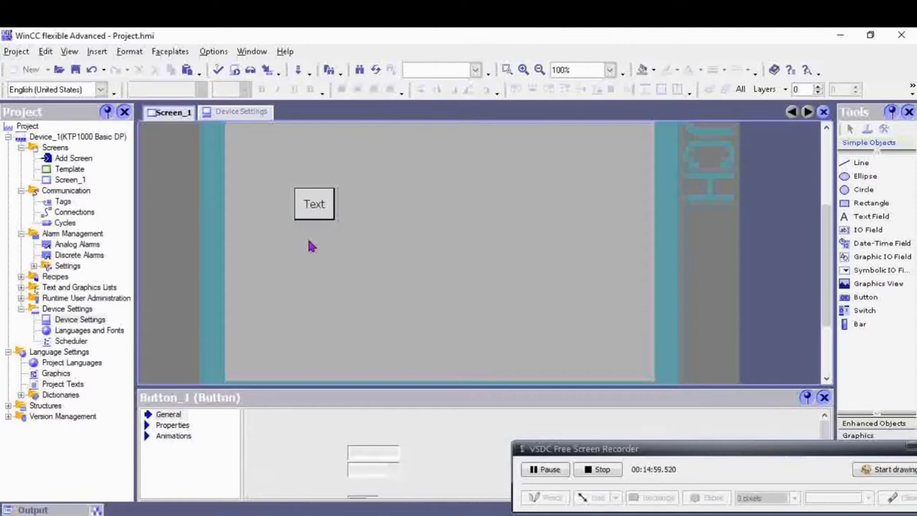
key("ctrl+v")
key("Down")
key("Down")
key("Down")
key("Down")
key("Down")
key("Down")
key("Down")
key("Down")
key("Down")
key("Down")
key("Down")
key("Down")
key("Down")
key("Down")
key("Down")
key("Down")
key("Down")
key("Down")
key("Down")
key("Down")
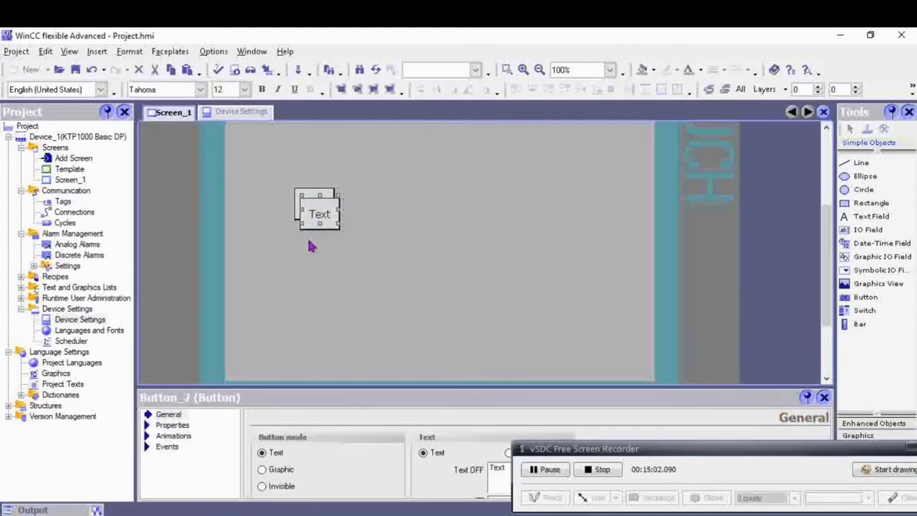
key("Left")
key("Left")
key("Left")
key("Left")
key("Left")
key("Left")
key("Left")
key("Left")
key("Left")
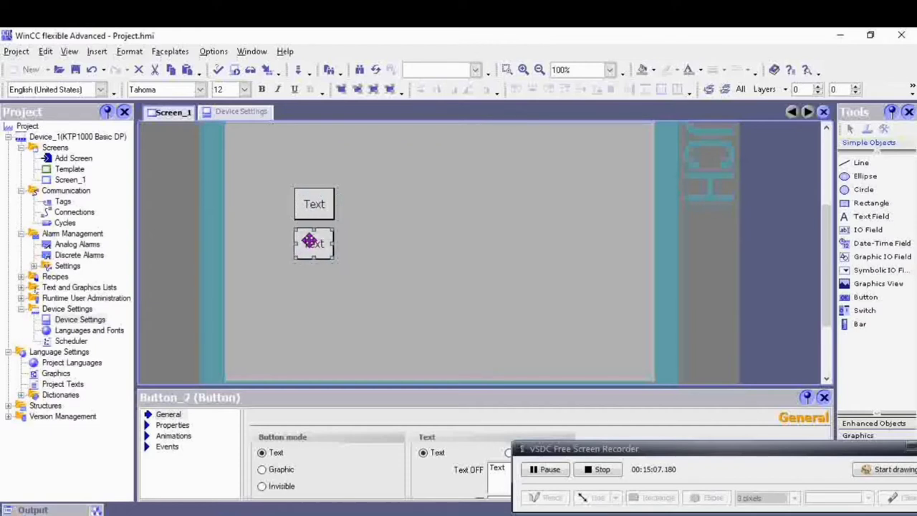
left_click(301, 282)
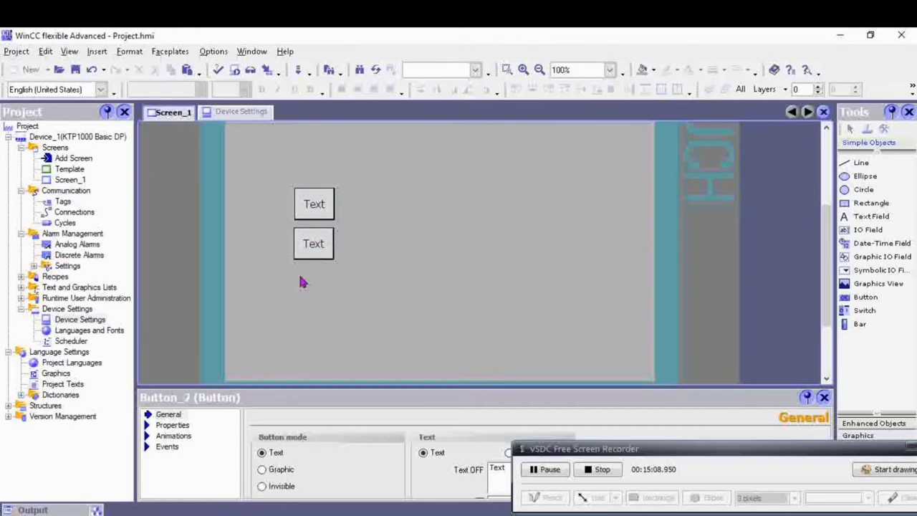
Create a tag named Start in the project's tag table with data type Bool.
left_click(62, 202)
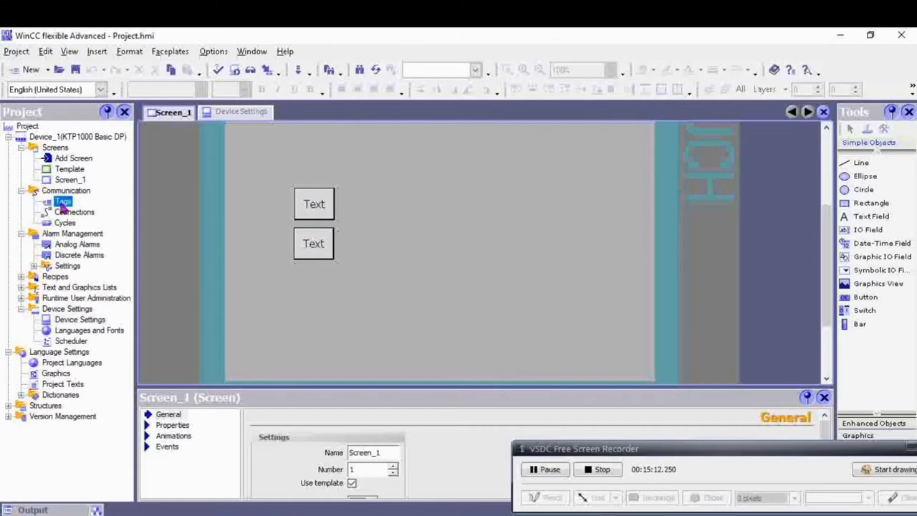
double_click(62, 203)
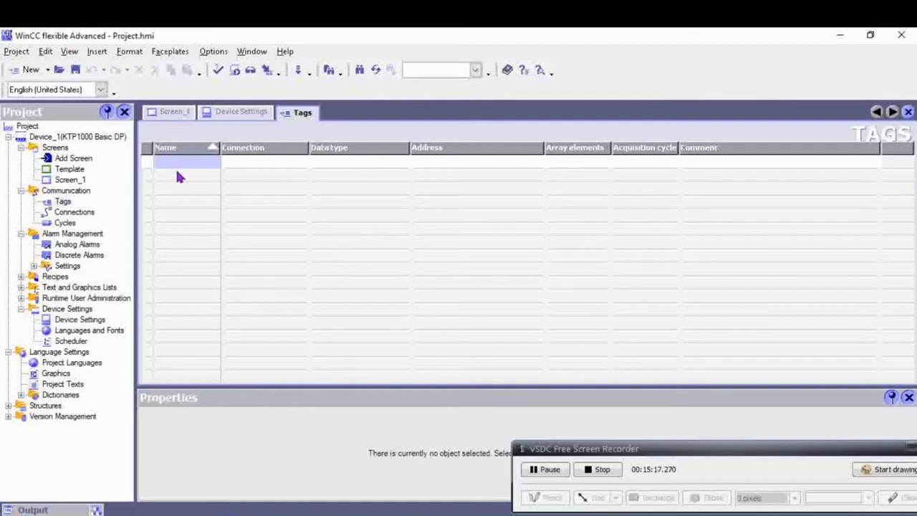
double_click(183, 164)
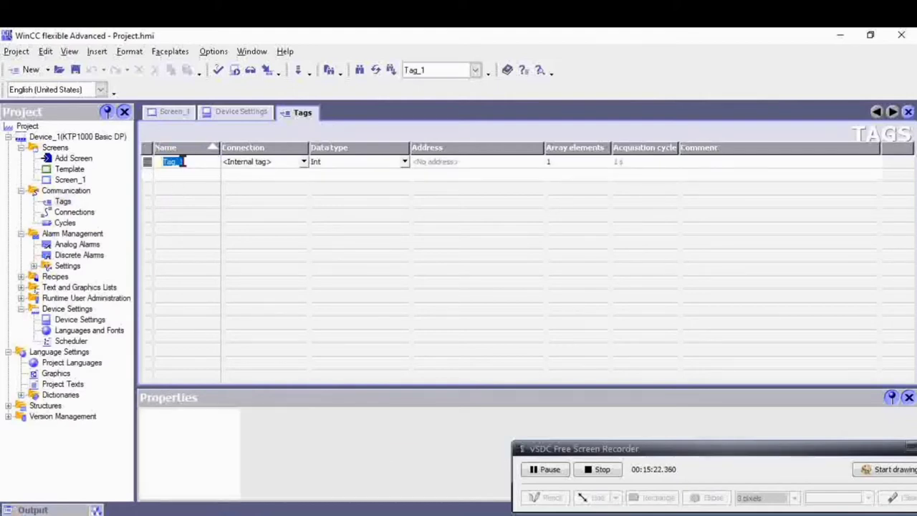
type("Start")
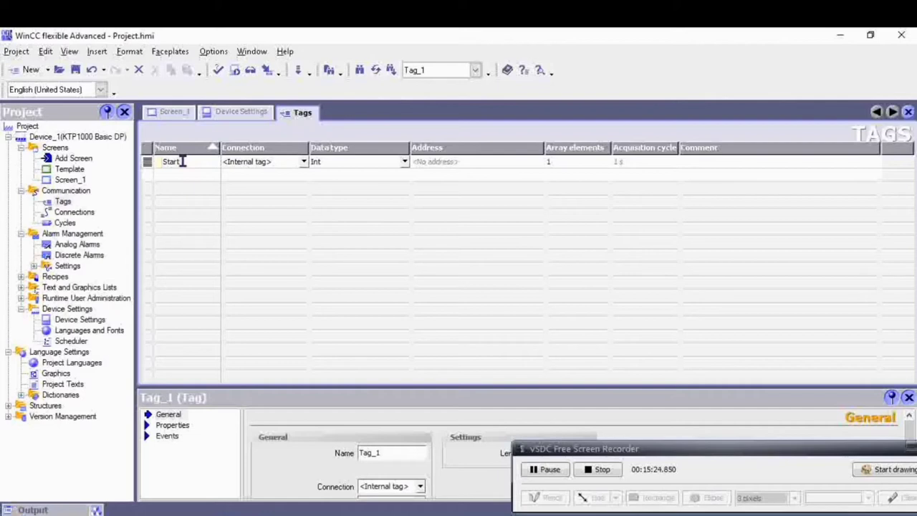
left_click(303, 164)
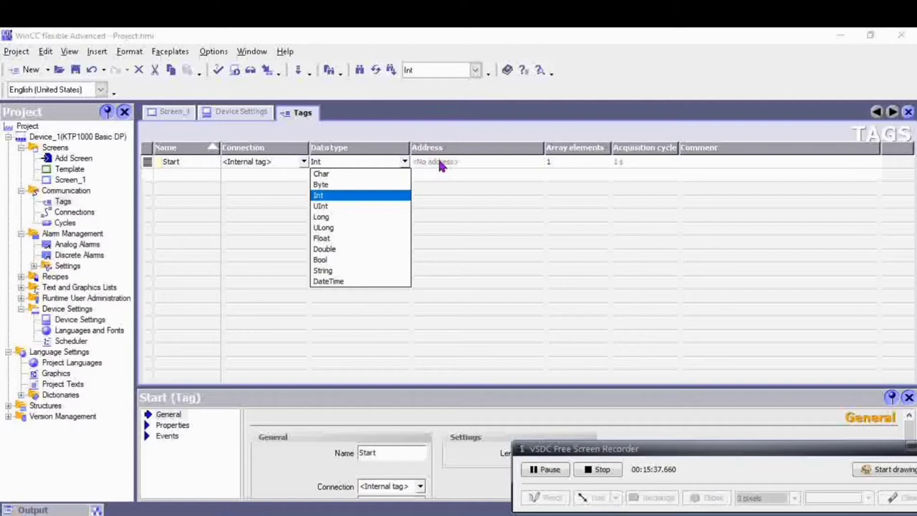
left_click(340, 259)
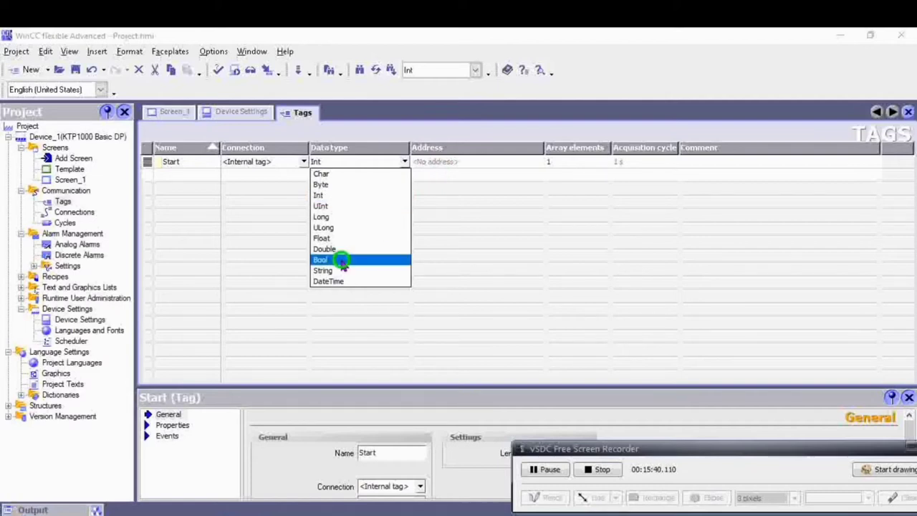
Examine the Start tag's address, array elements, acquisition cycle and available connections.
left_click(532, 169)
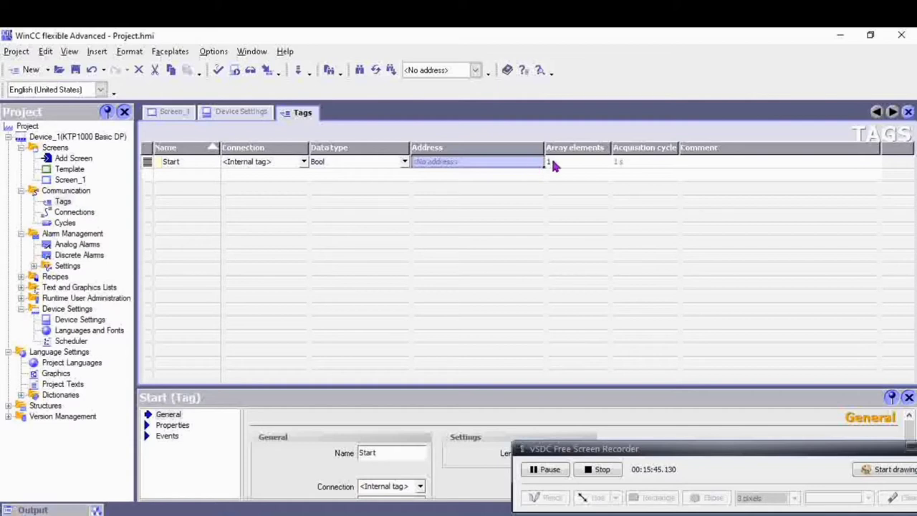
left_click(552, 162)
left_click(503, 164)
left_click(621, 164)
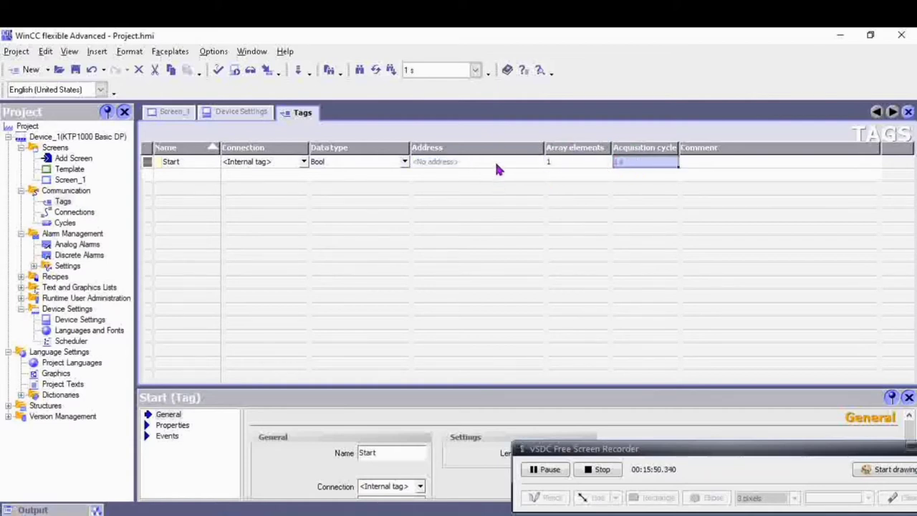
left_click(306, 164)
left_click(305, 164)
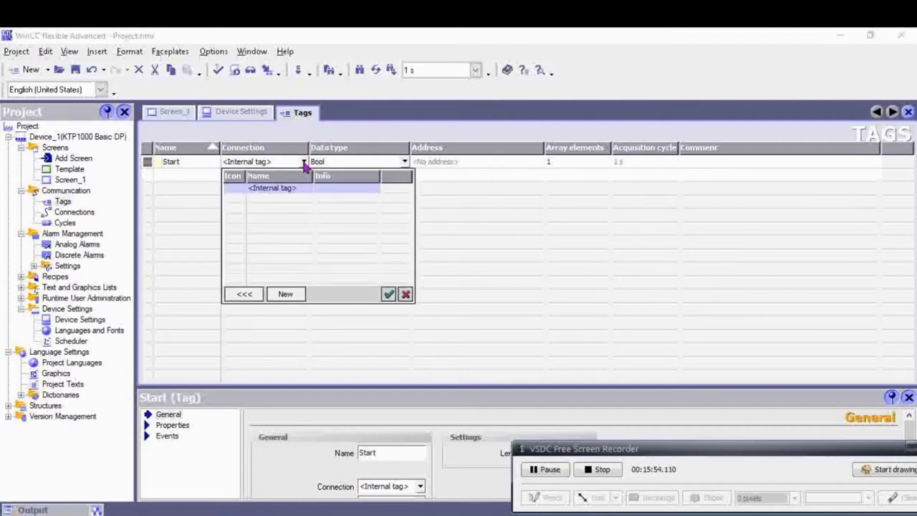
left_click(405, 294)
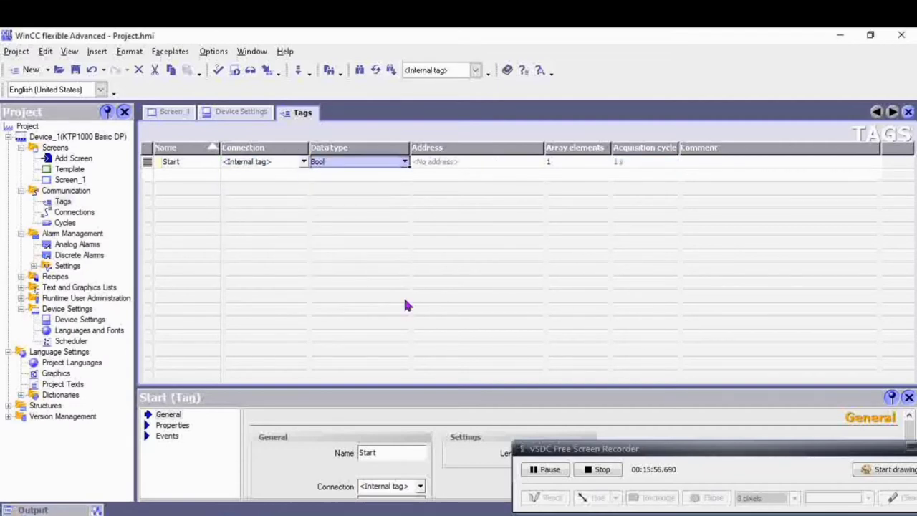
left_click(462, 167)
left_click(462, 167)
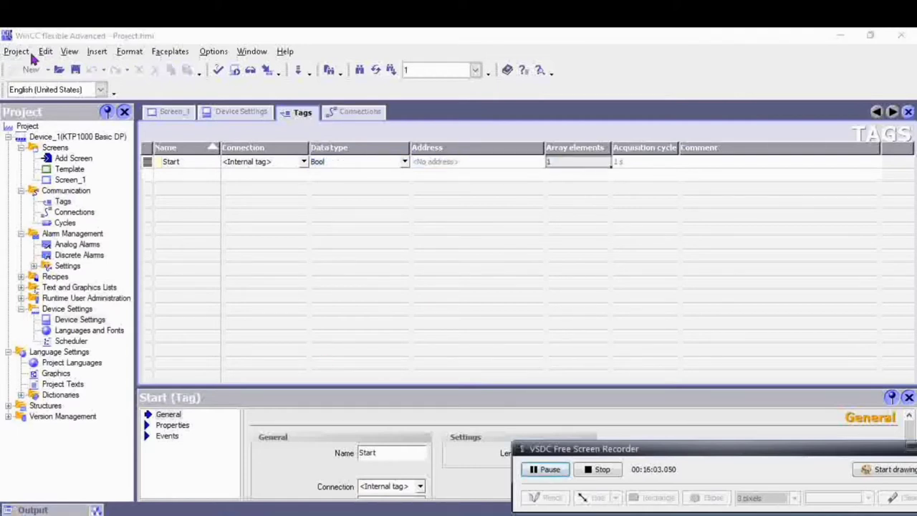
Integrate the HMI project into the STEP 7 project Timmers stored in the PLC program training Simatic folder.
left_click(15, 53)
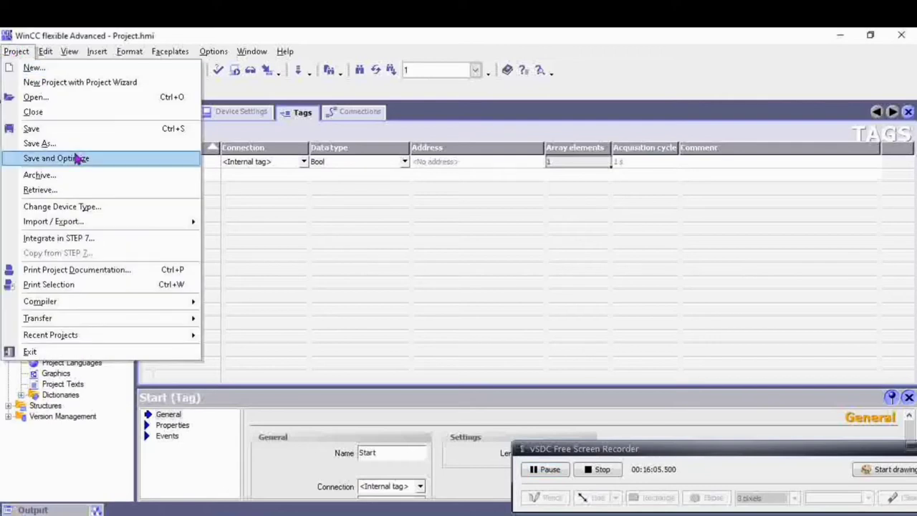
left_click(67, 237)
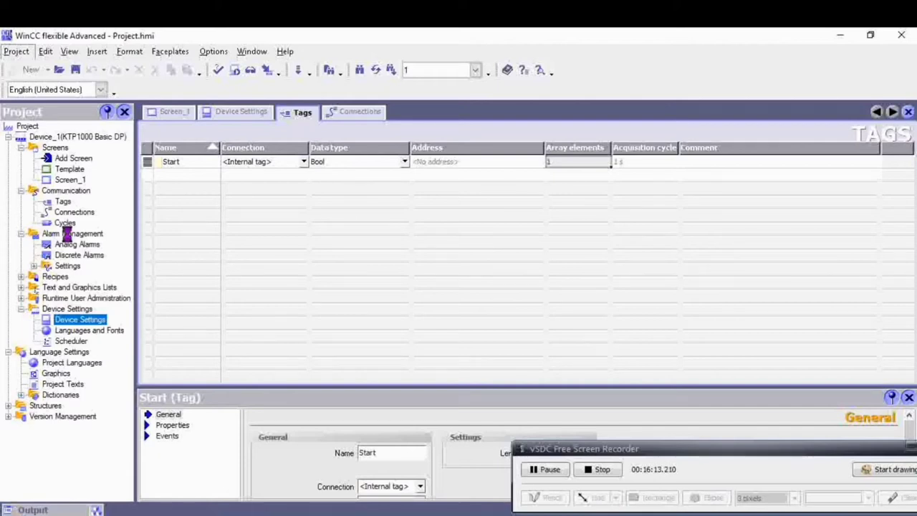
left_click(538, 471)
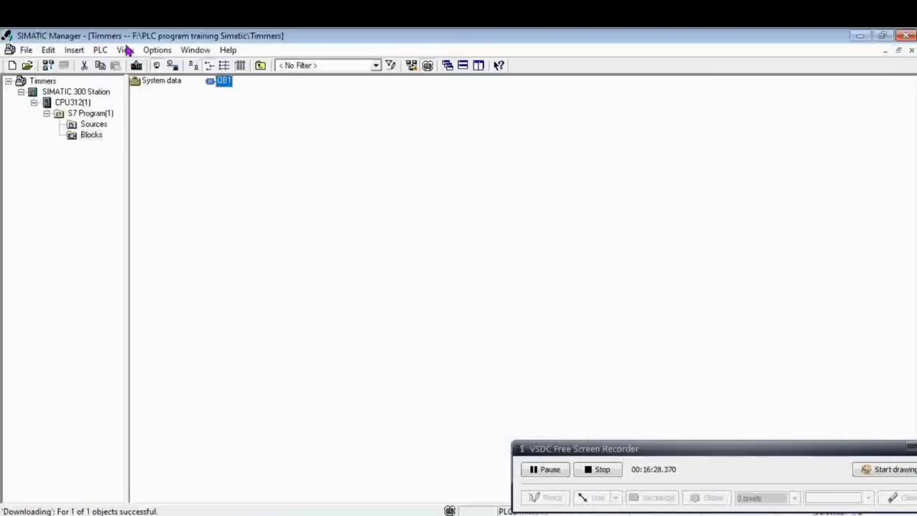
key("alt+Tab")
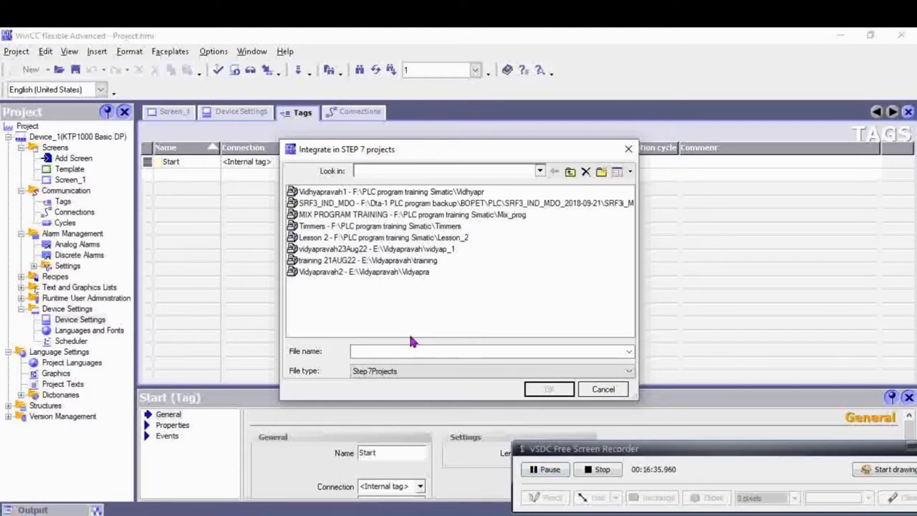
left_click(538, 471)
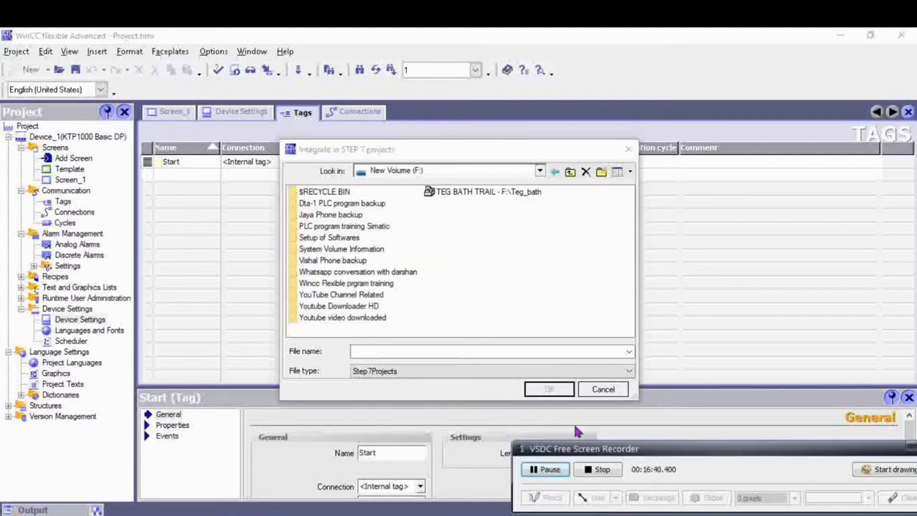
left_click(546, 469)
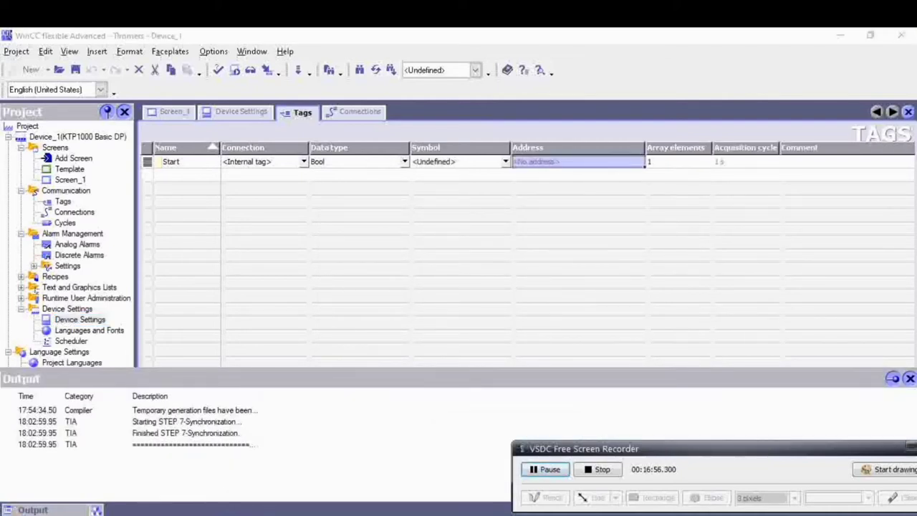
Switch to SIMATIC Manager, inspect the contents of Device_1 and WinCC flexible RT in the Timmers project, and return to WinCC flexible.
key("alt+Tab")
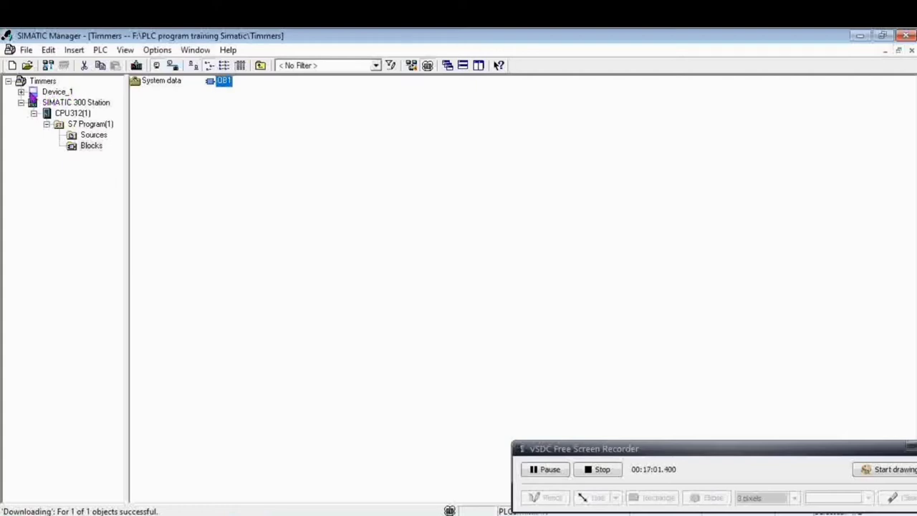
left_click(20, 92)
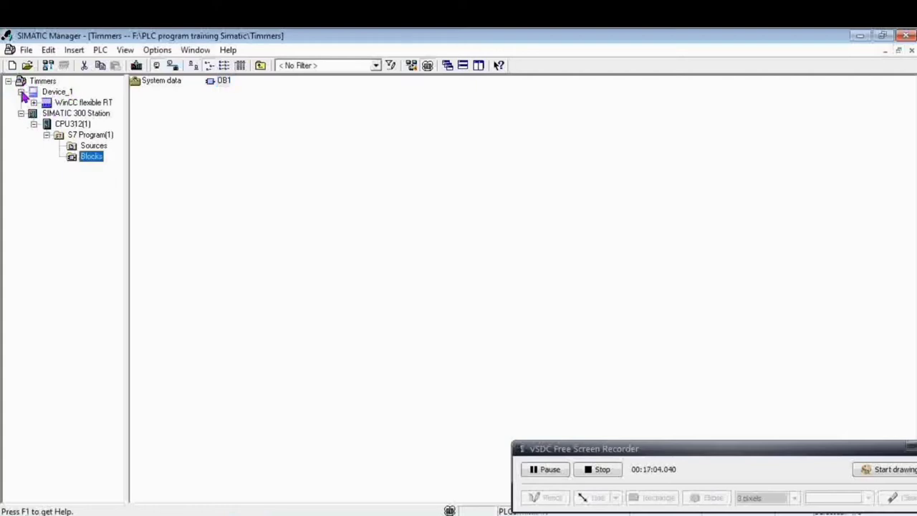
left_click(34, 102)
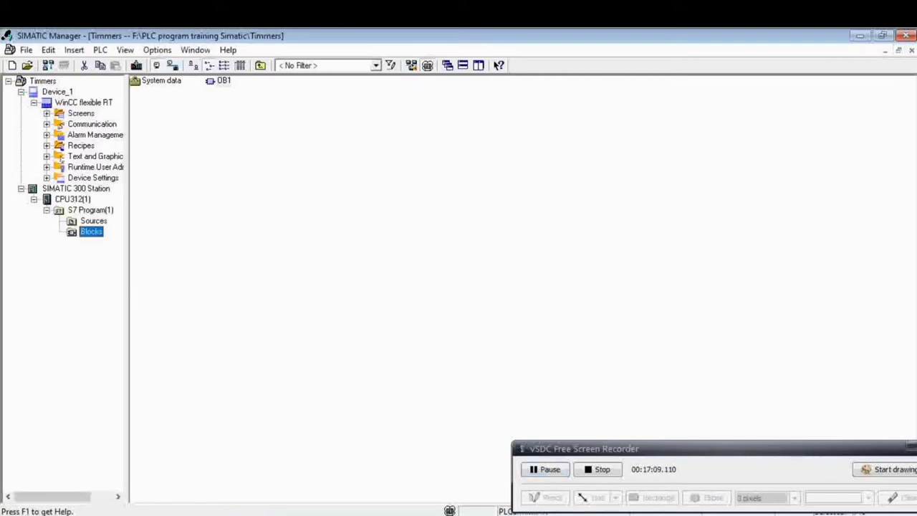
left_click(585, 513)
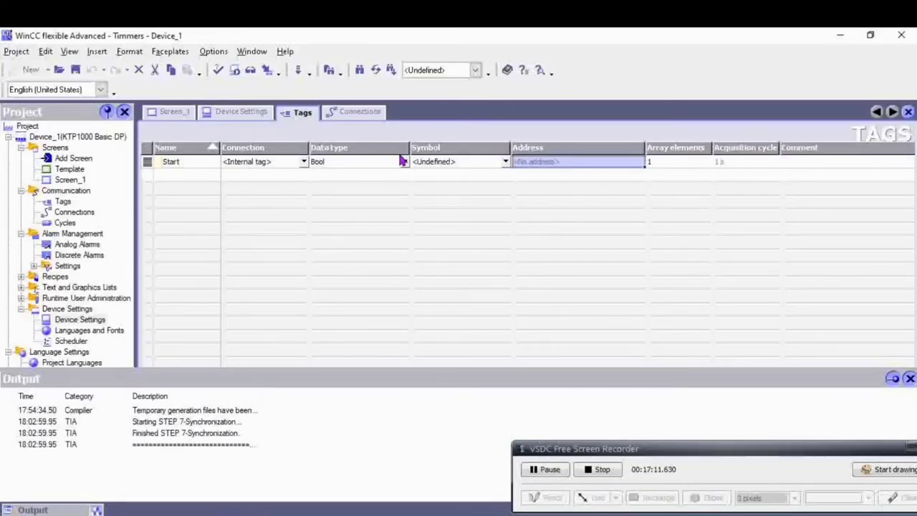
Try to assign the Start tag a symbol from the DB folder of S7 Program(1) in Timmers.
left_click(505, 161)
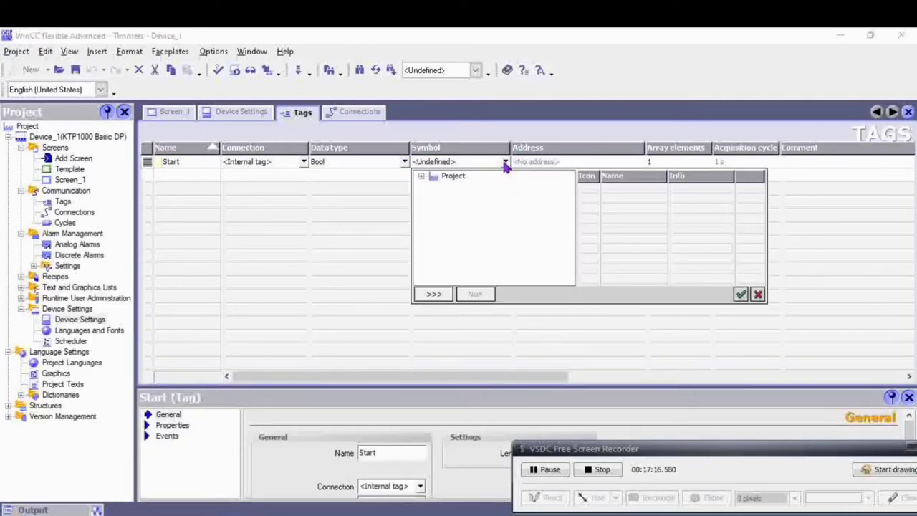
left_click(422, 176)
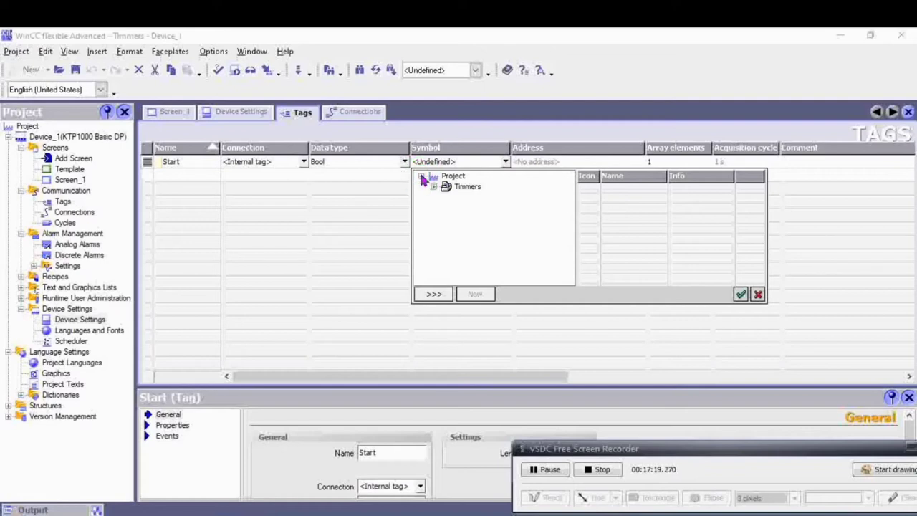
left_click(434, 186)
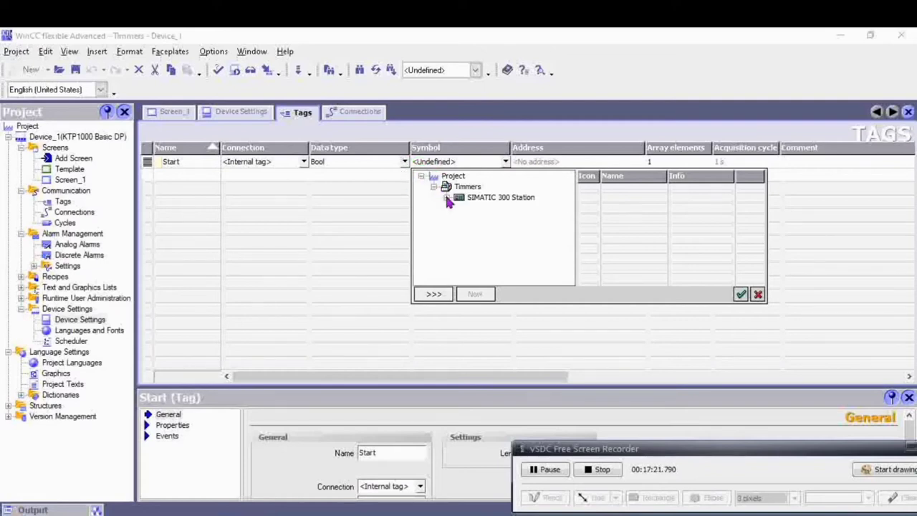
left_click(447, 198)
left_click(458, 208)
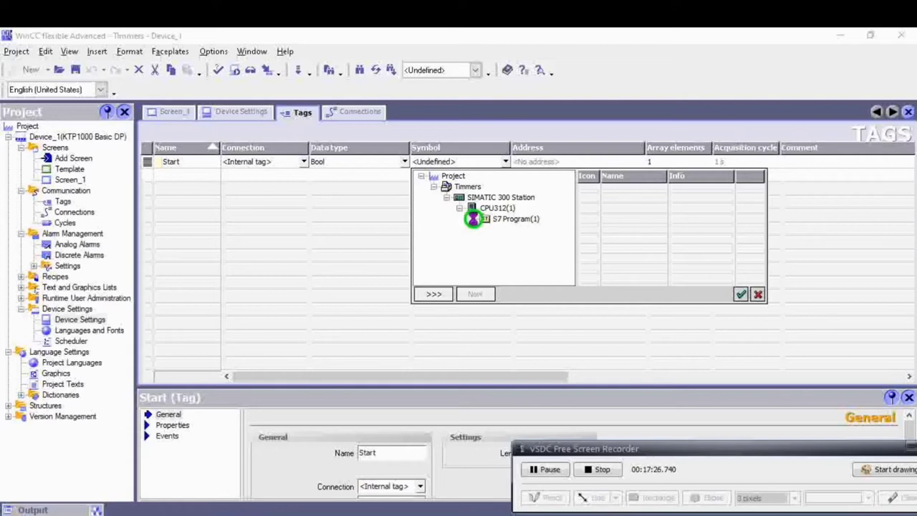
left_click(473, 218)
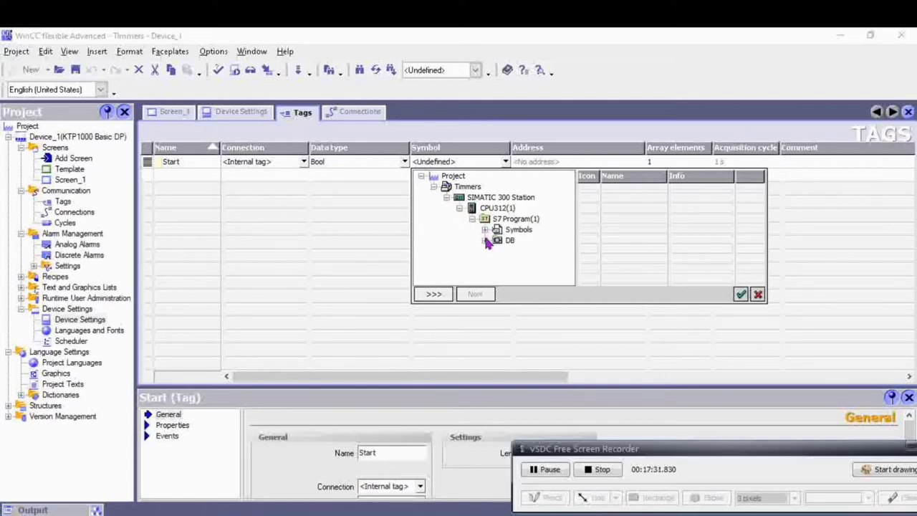
left_click(485, 242)
left_click(741, 295)
left_click(549, 467)
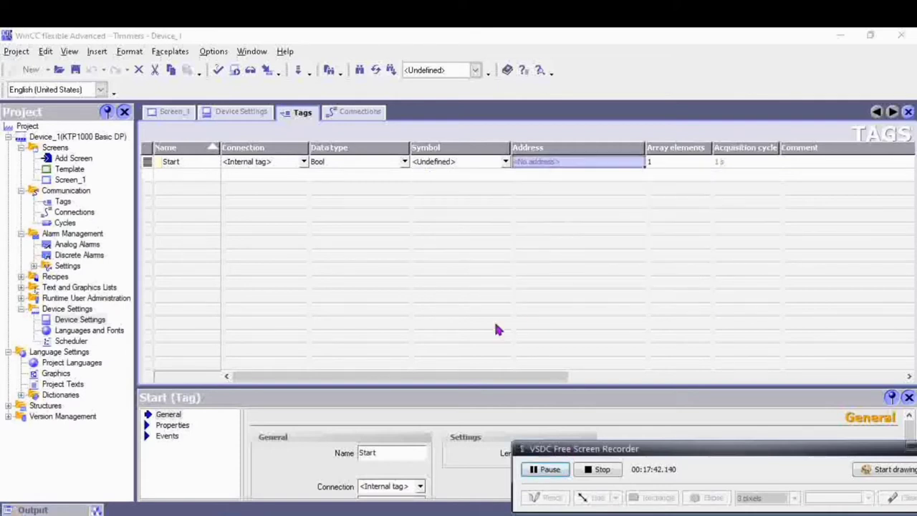
Link the Start tag to the Green ON symbol (M 1.3) from S7 Program(1) under CPU312(1) in Timmers.
left_click(506, 161)
left_click(422, 175)
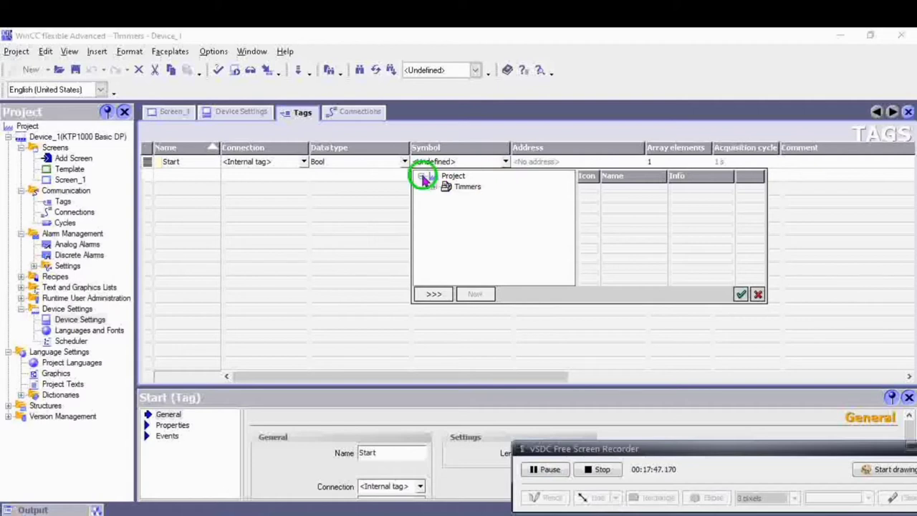
left_click(434, 187)
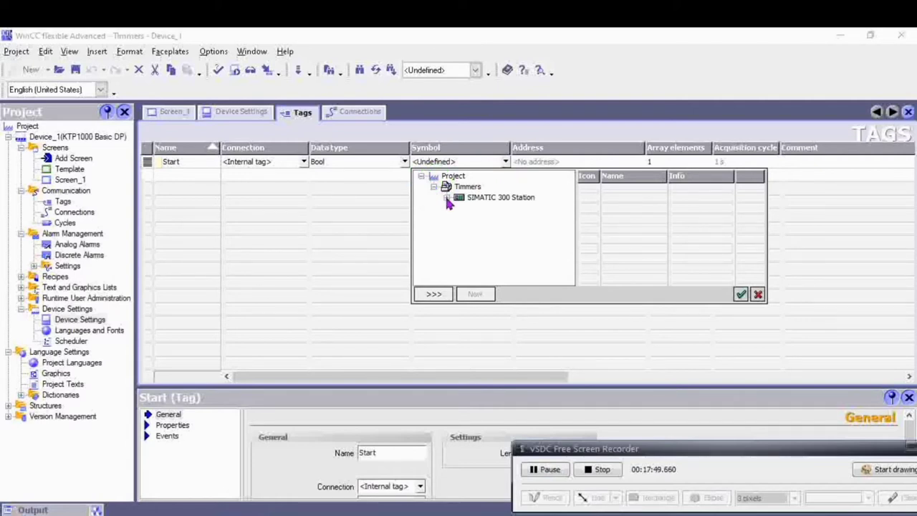
left_click(447, 198)
left_click(459, 209)
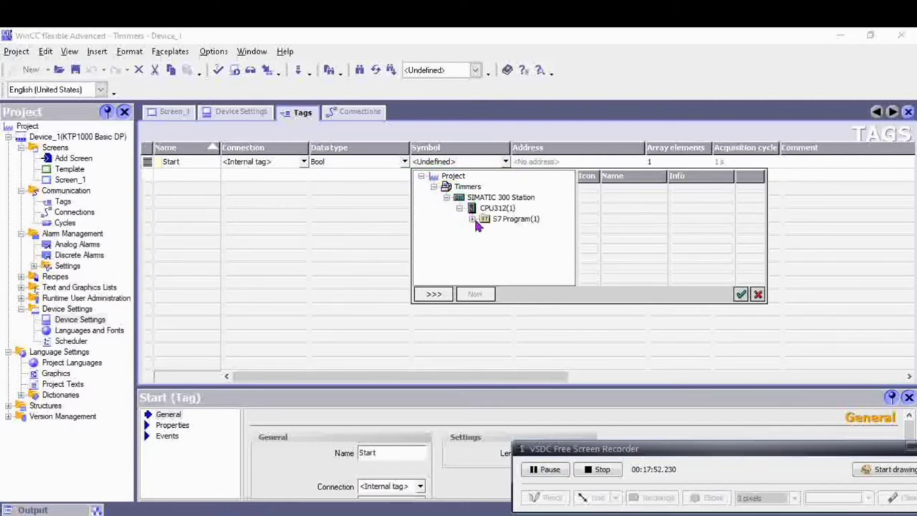
left_click(474, 220)
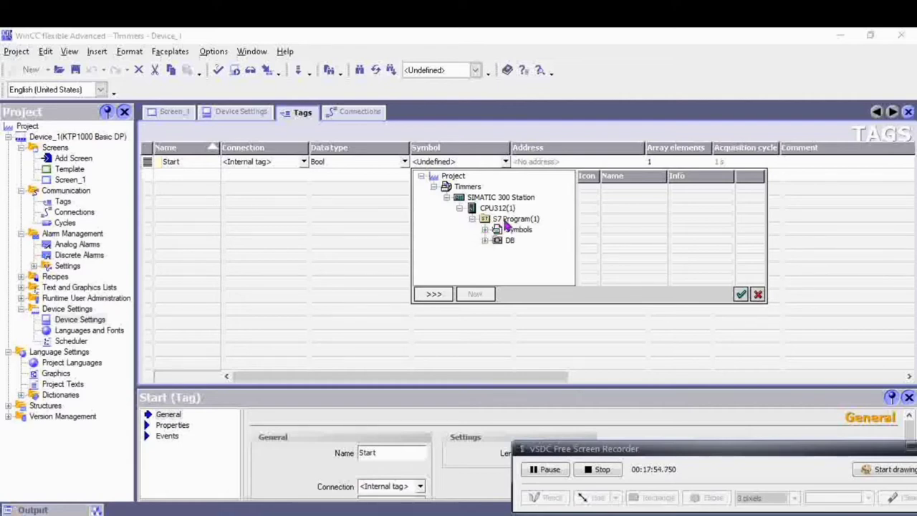
left_click(509, 220)
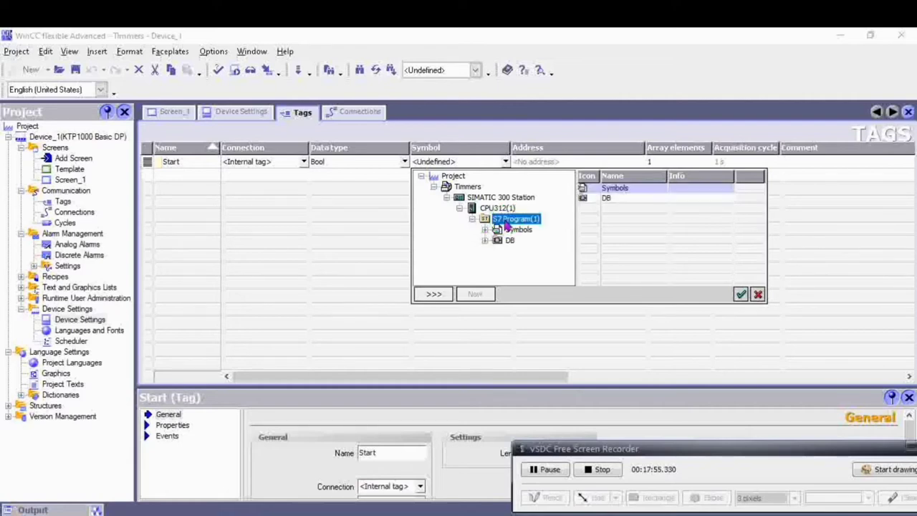
left_click(741, 295)
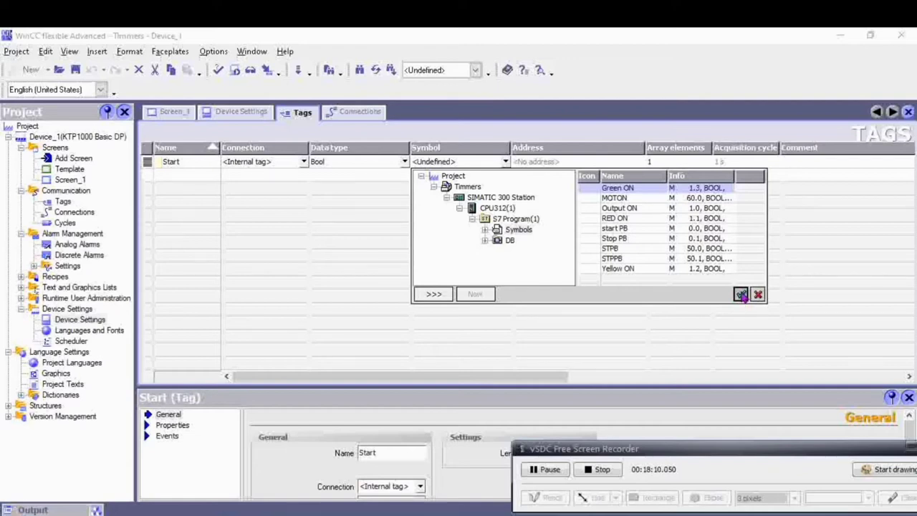
left_click(741, 294)
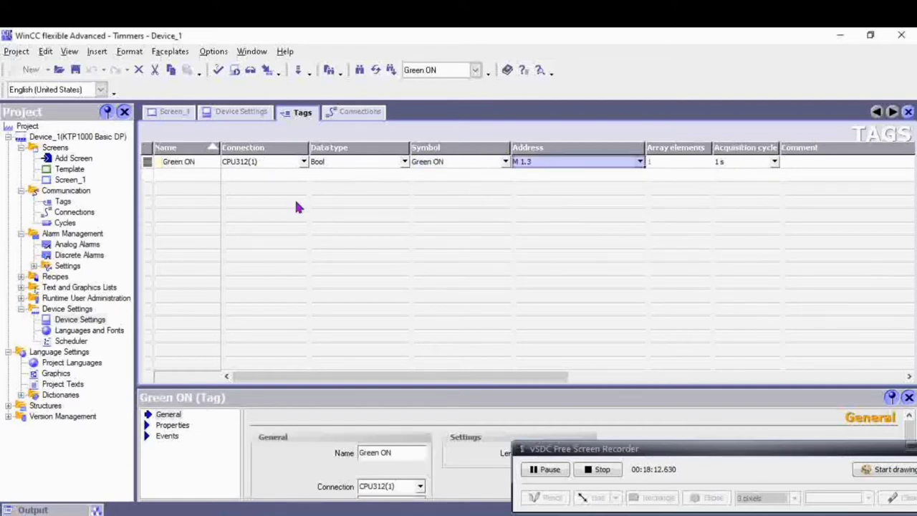
Switch to SIMATIC Manager, open and save block OB1, and return to WinCC flexible.
left_click(524, 513)
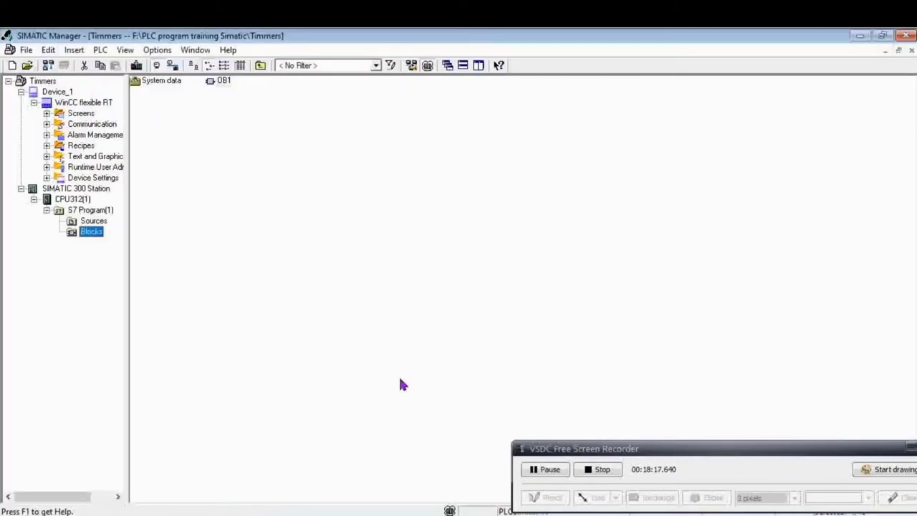
double_click(224, 80)
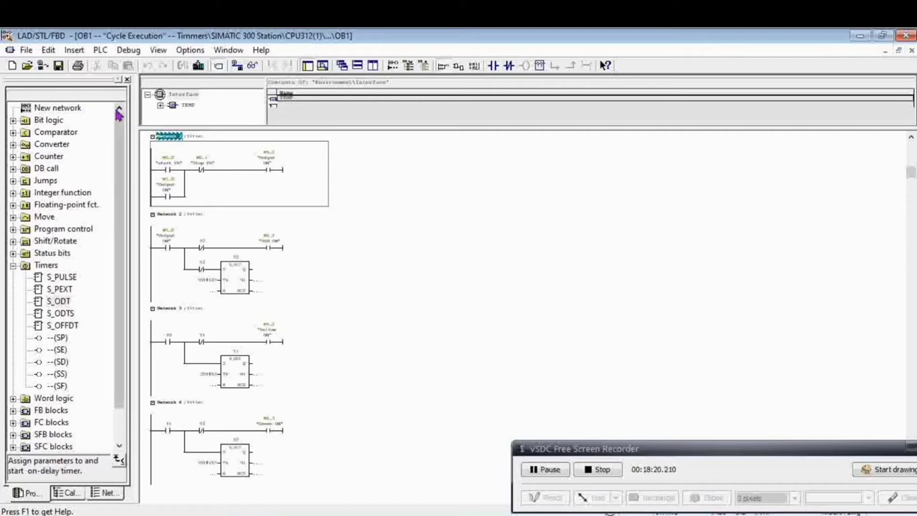
left_click(59, 65)
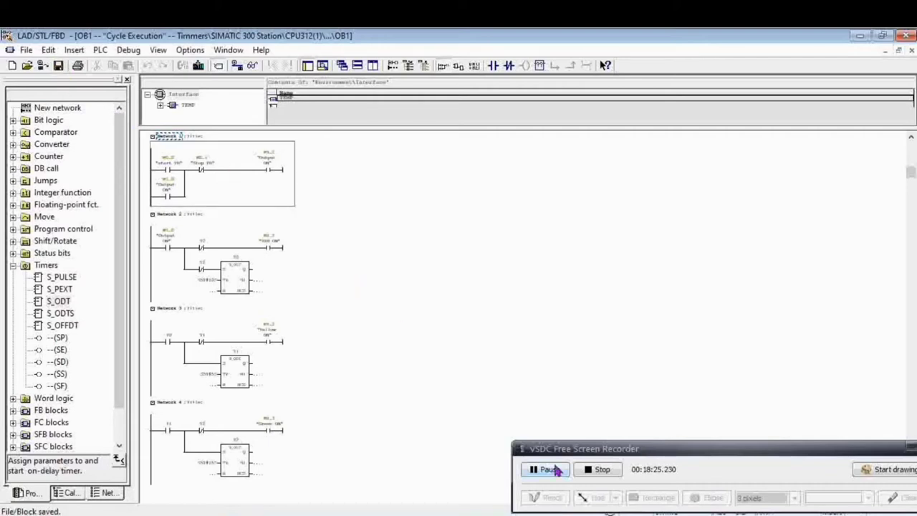
left_click(595, 499)
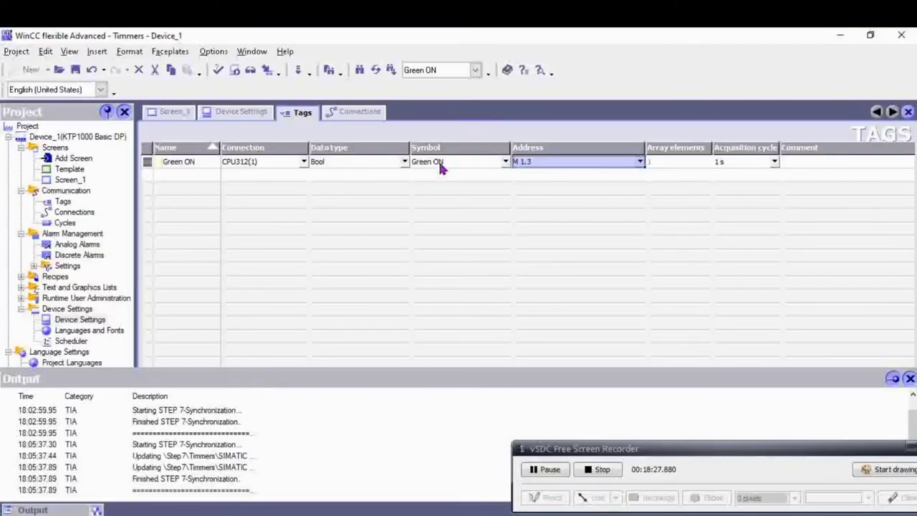
Browse the S7 Program(1) symbols for the tag again and reselect Green ON.
left_click(475, 164)
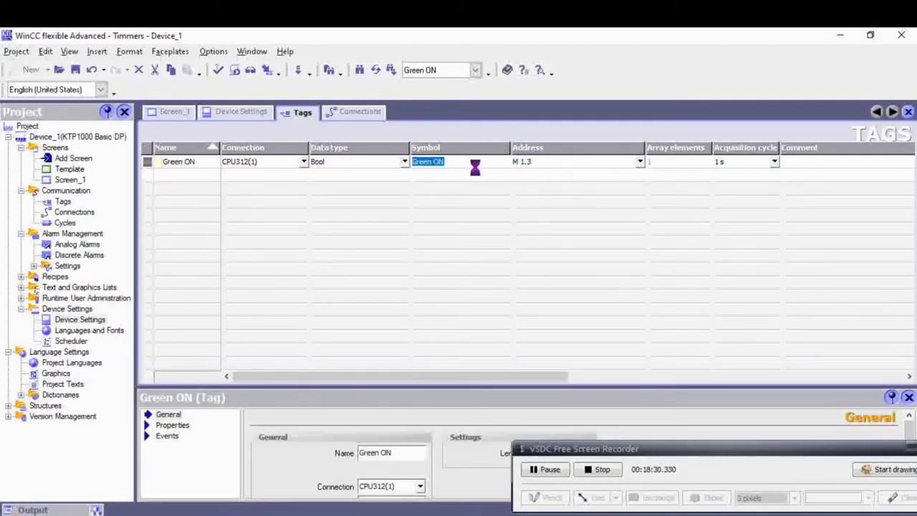
left_click(506, 164)
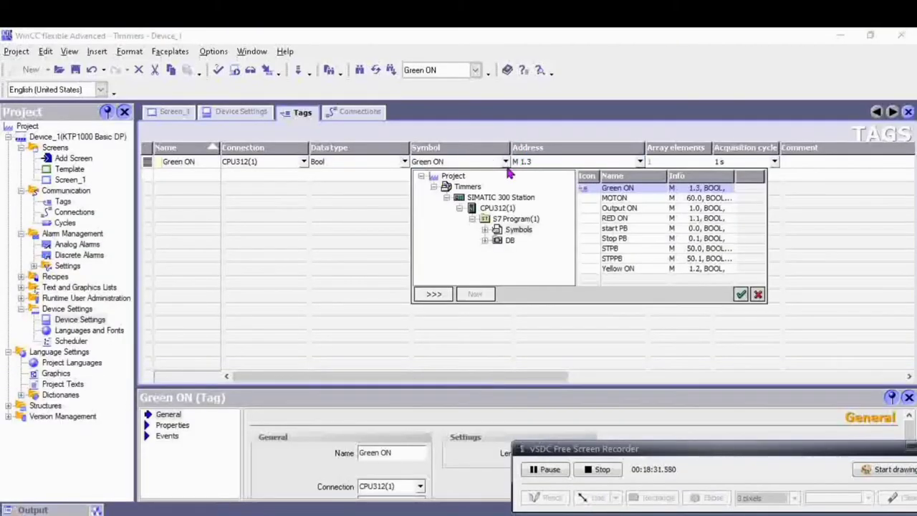
left_click(513, 218)
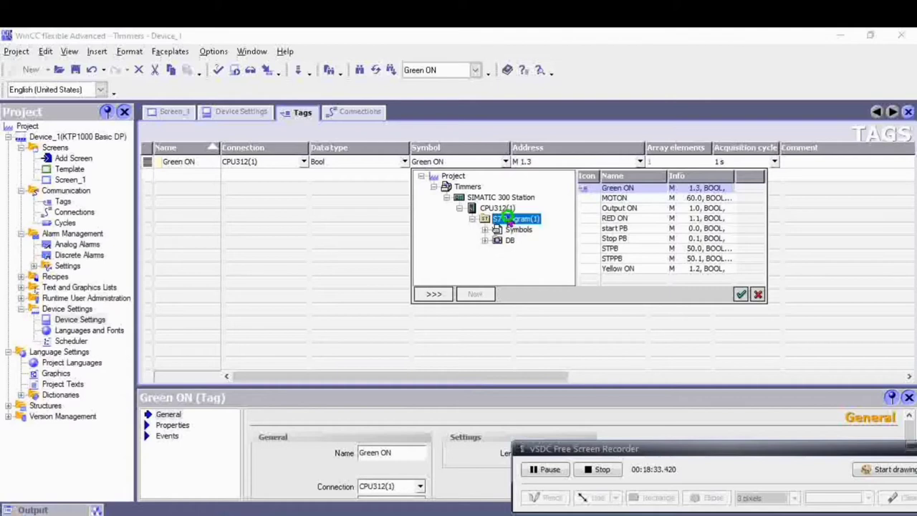
left_click(740, 295)
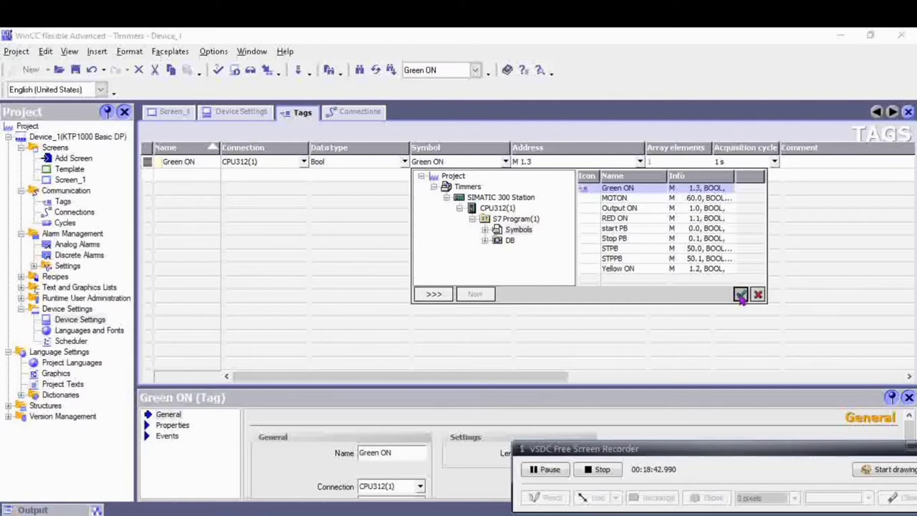
left_click(740, 295)
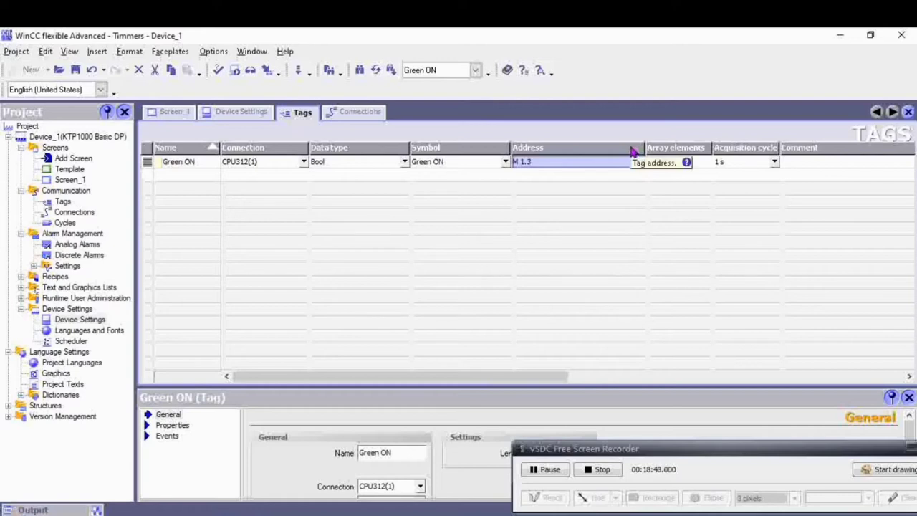
Rename the Green ON tag as start.
left_click(206, 163)
type("start")
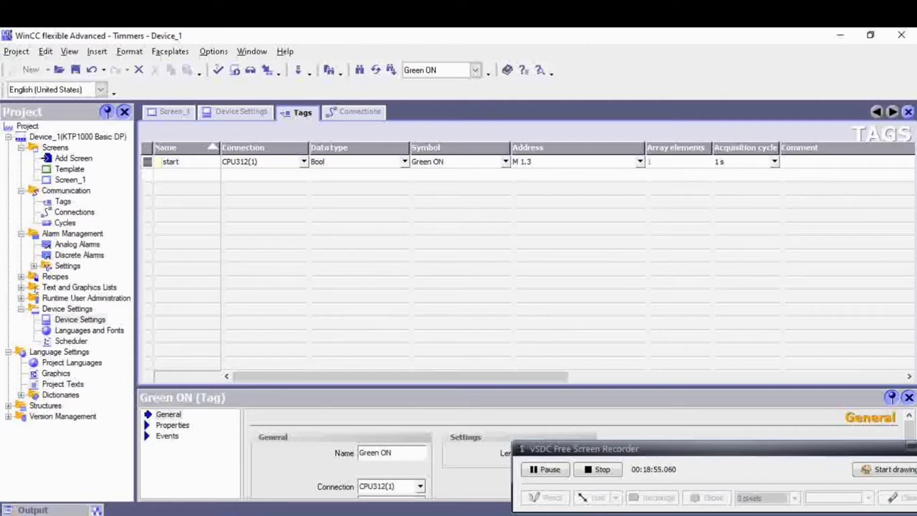
key("Tab")
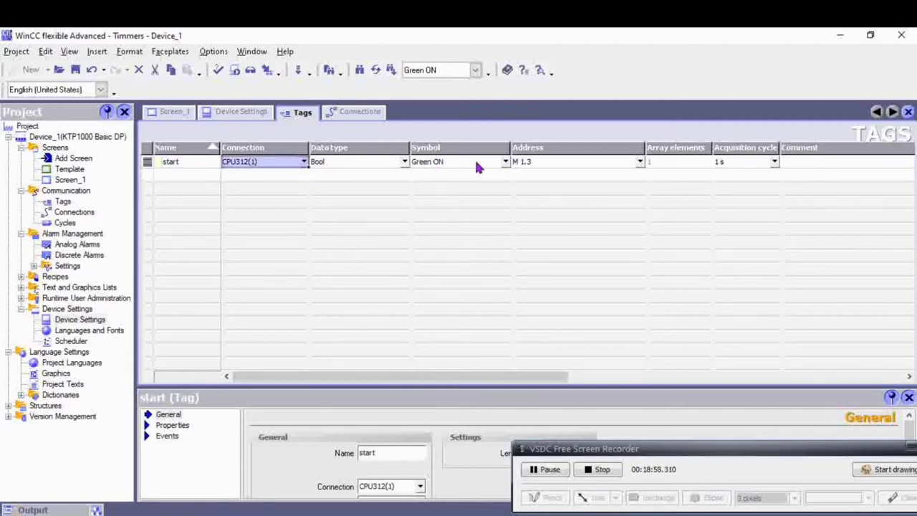
Set the start tag's address to M 0.0, entering 0 for both the M number and the bit.
left_click(640, 163)
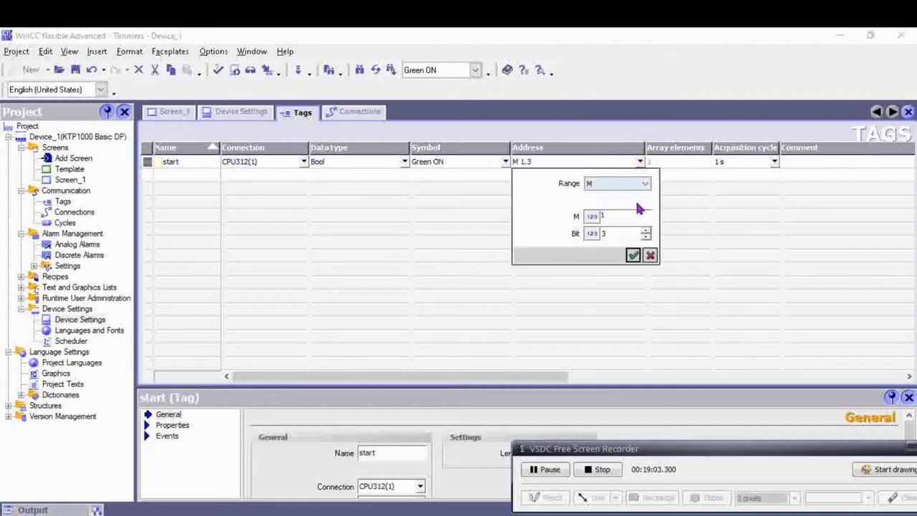
left_click(634, 216)
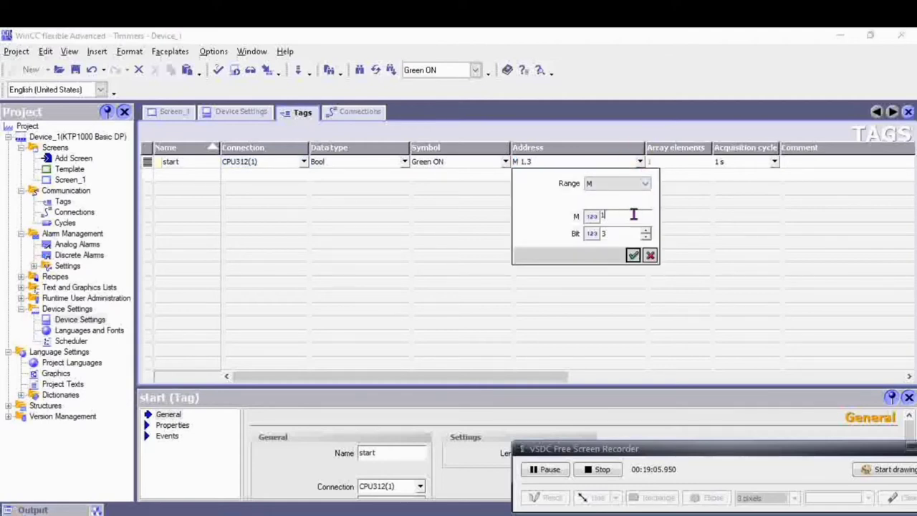
key("BackSpace")
type("0")
left_click(630, 235)
key("BackSpace")
type("0")
left_click(633, 257)
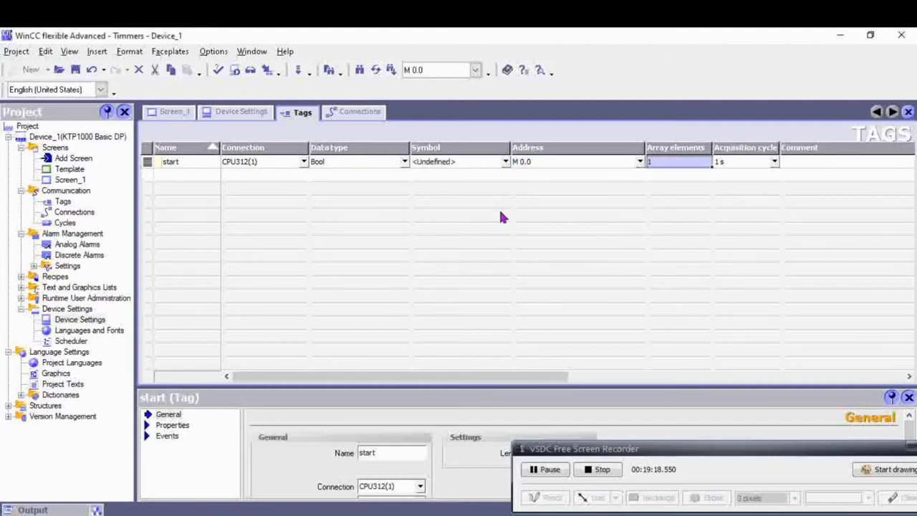
Look through the PLC symbols for the start tag, switch to SIMATIC Manager, and return to WinCC flexible.
left_click(503, 162)
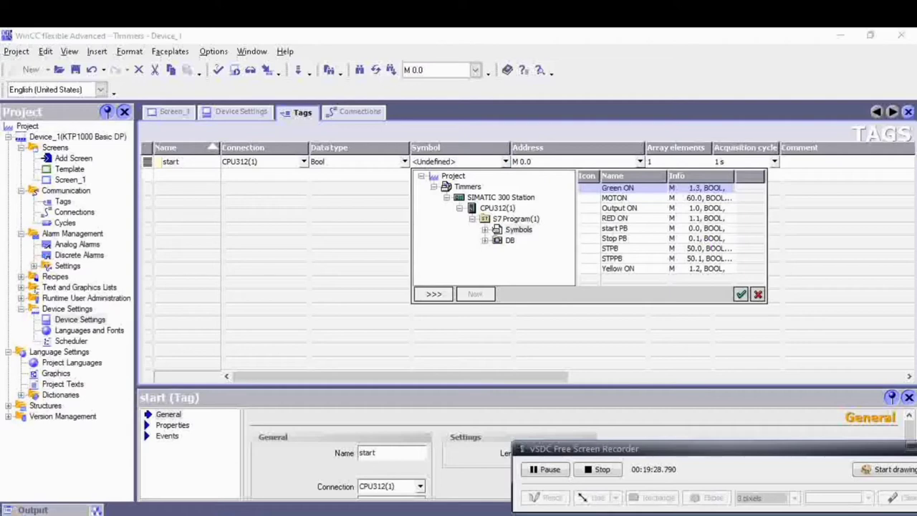
key("alt+Tab")
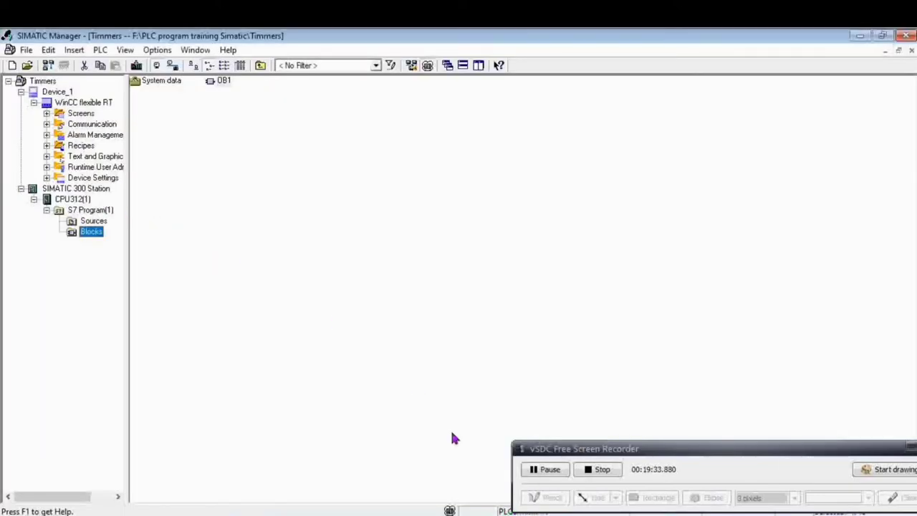
mouse_move(600, 511)
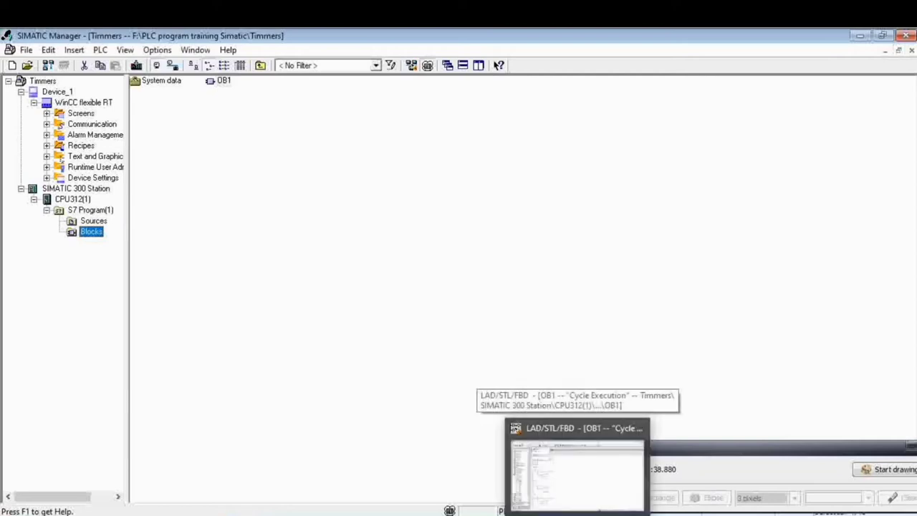
left_click(609, 511)
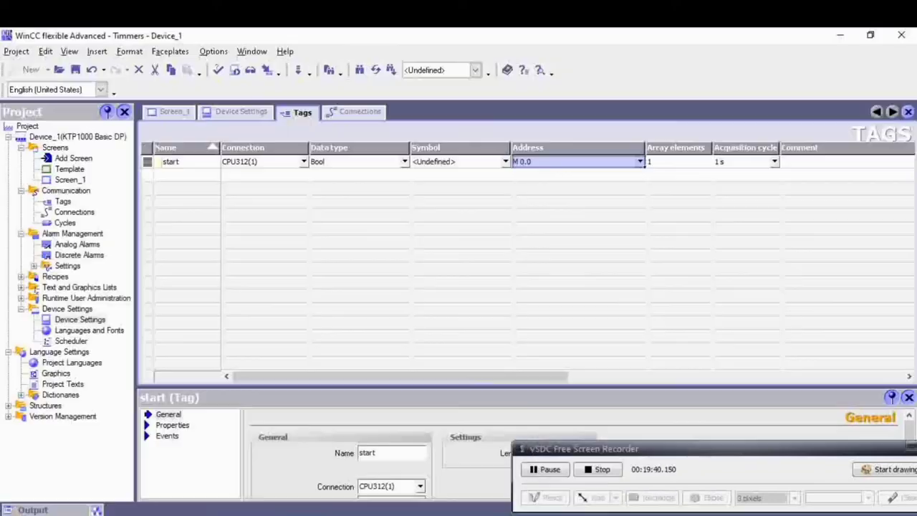
Link the start tag to the start PB symbol (M 0.0) from S7 Program(1).
left_click(640, 163)
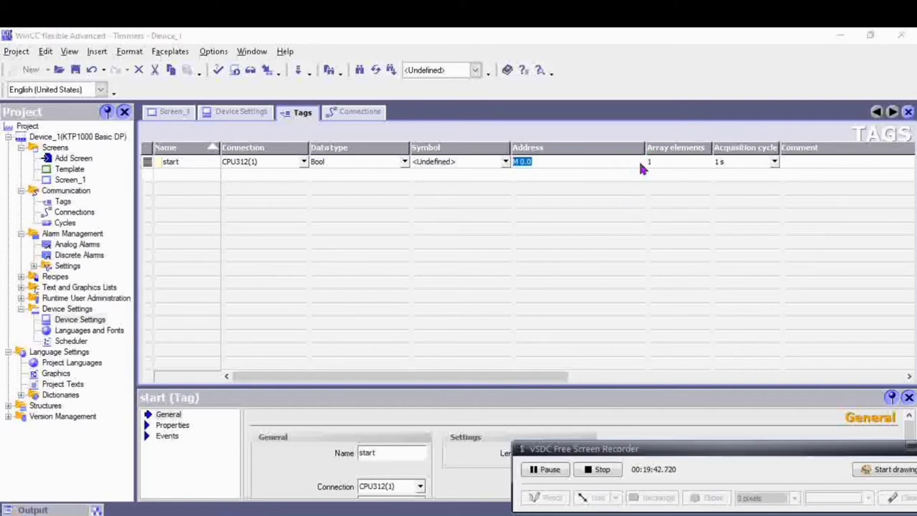
left_click(485, 234)
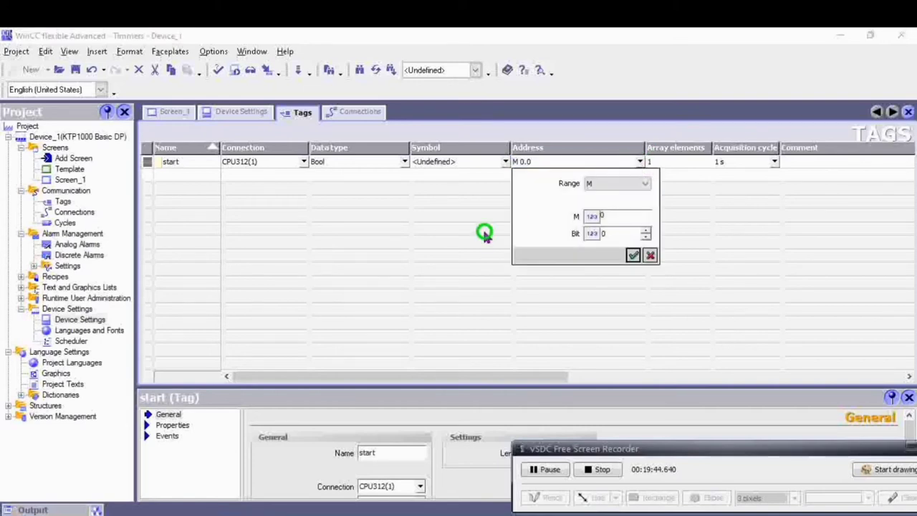
left_click(505, 162)
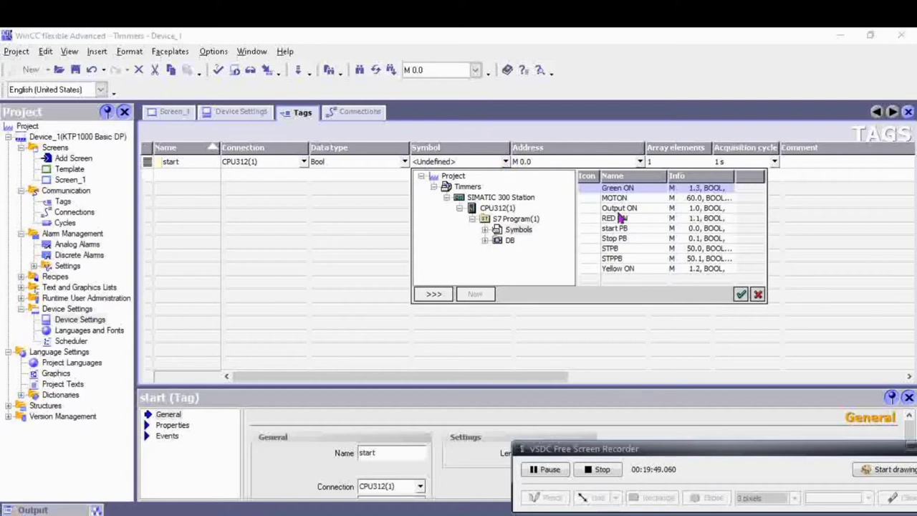
double_click(693, 230)
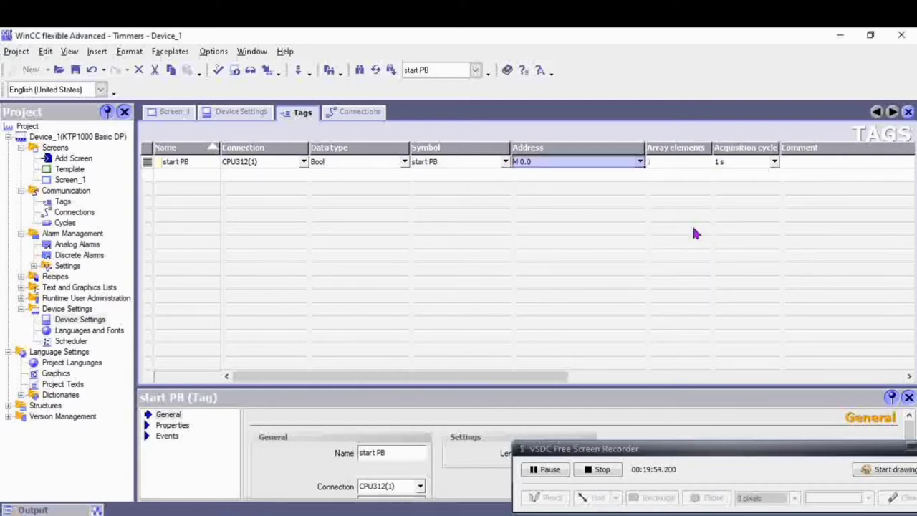
left_click(545, 469)
Set the start PB tag's acquisition cycle to 100 ms.
left_click(772, 161)
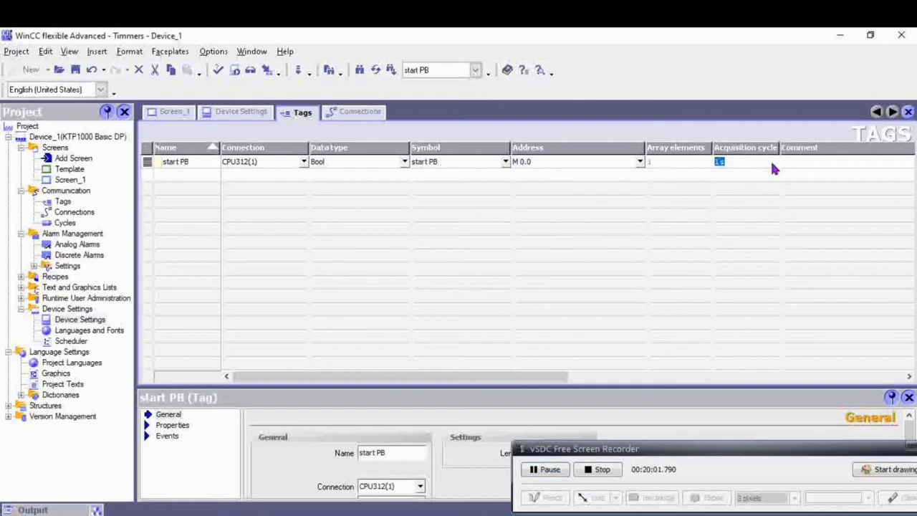
left_click(772, 161)
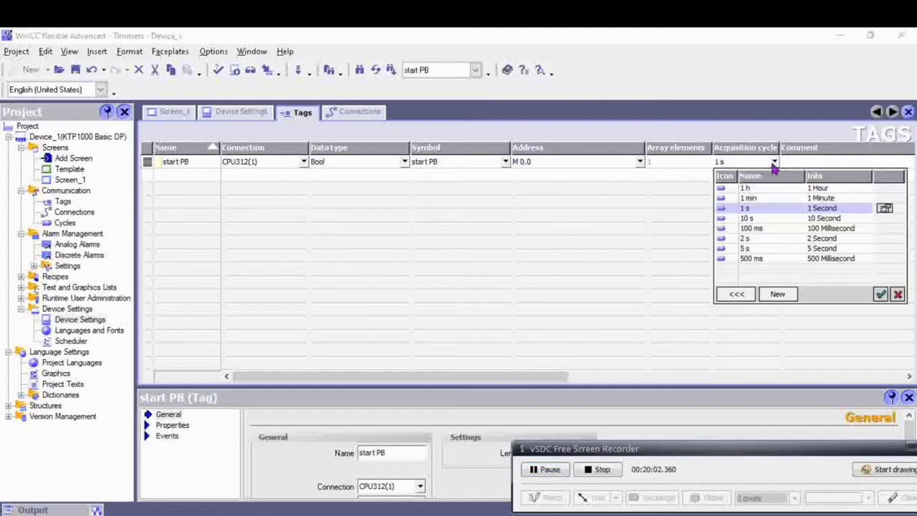
left_click(754, 230)
left_click(881, 294)
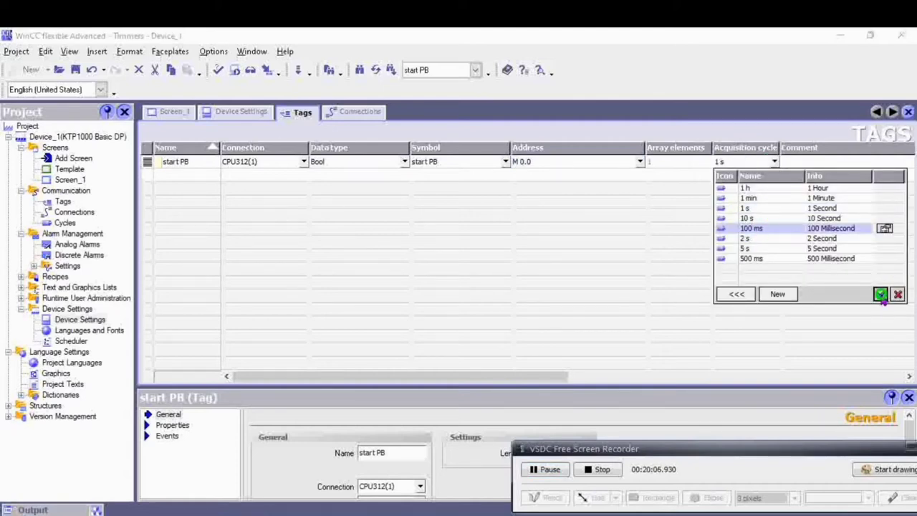
Add a second tag named stop and link it to the Stop PB symbol (M 0.1).
left_click(181, 176)
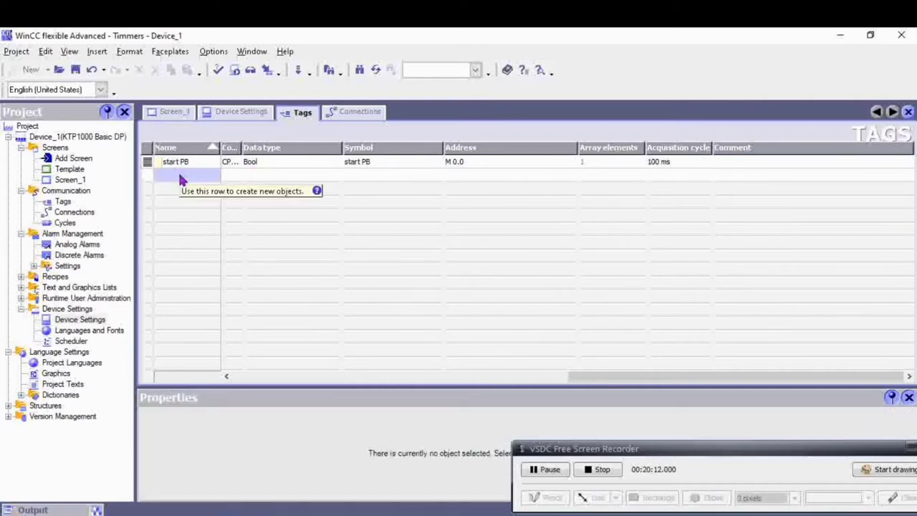
left_click(179, 175)
type("stop")
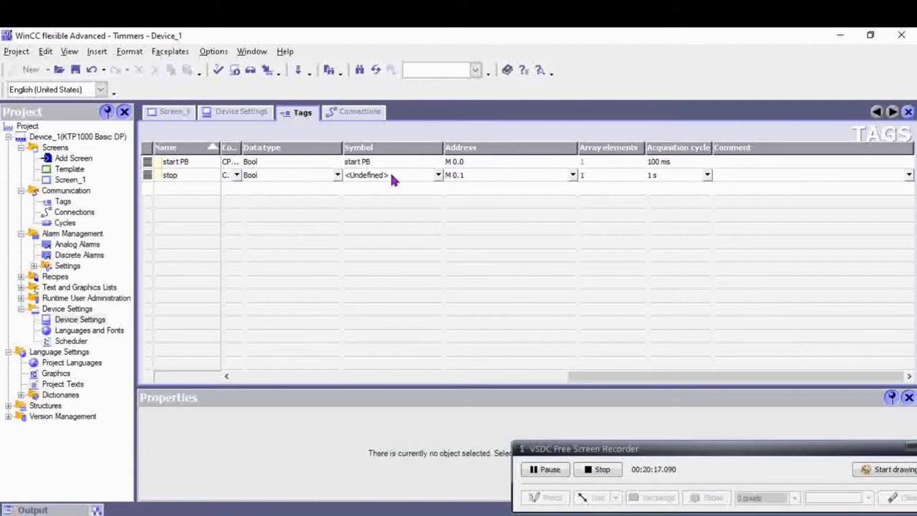
left_click(438, 177)
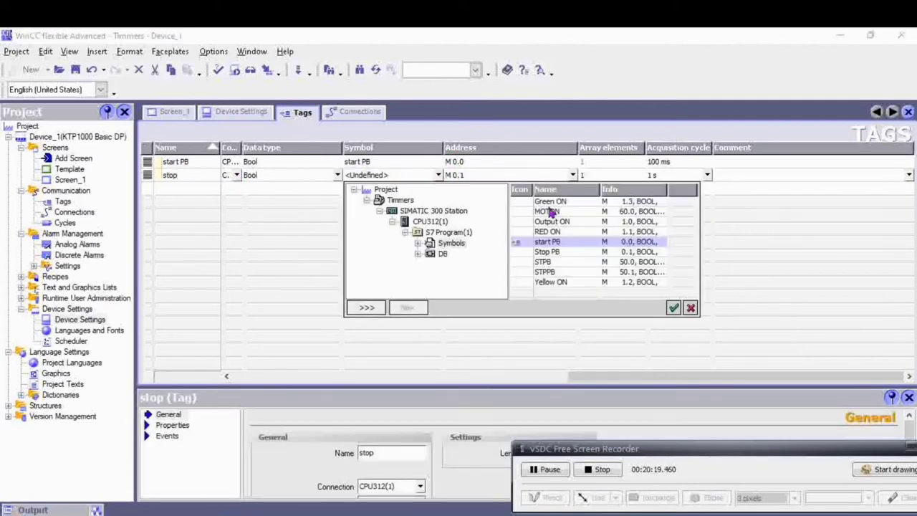
double_click(566, 251)
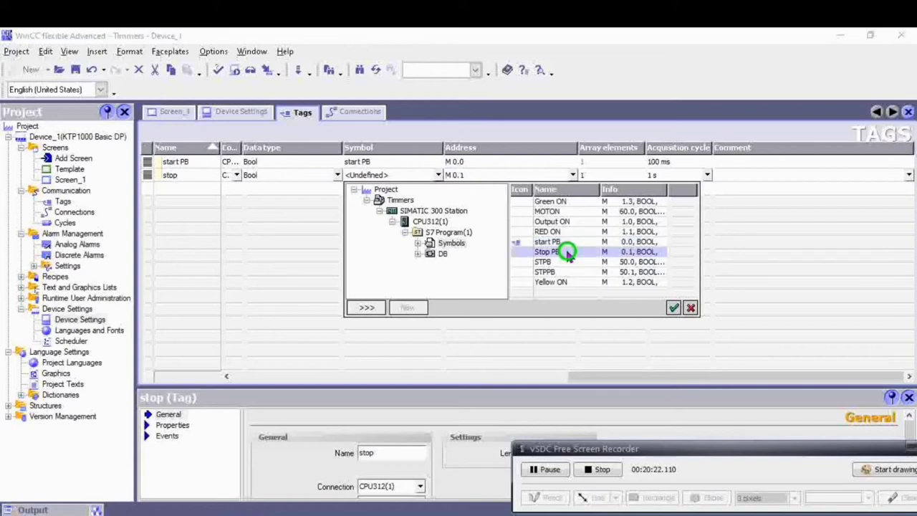
Set the Stop PB tag's acquisition cycle to 100 ms.
left_click(708, 176)
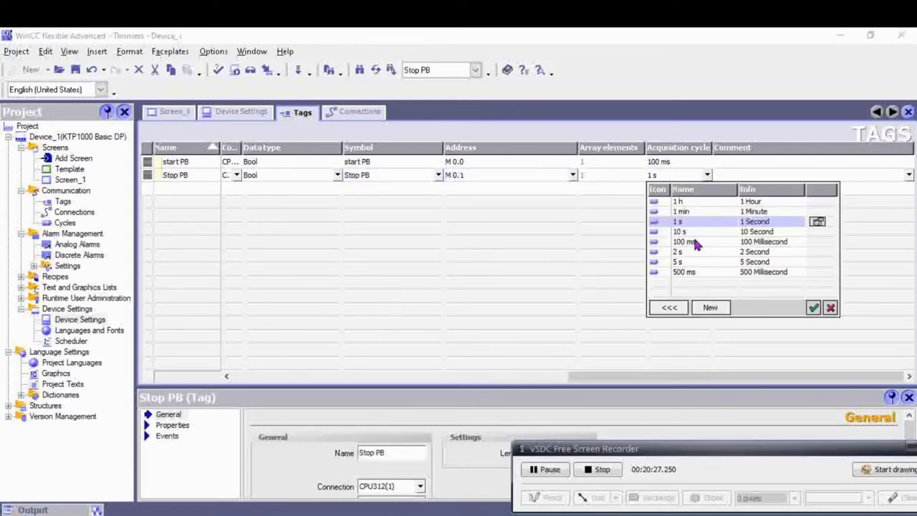
left_click(699, 243)
left_click(813, 308)
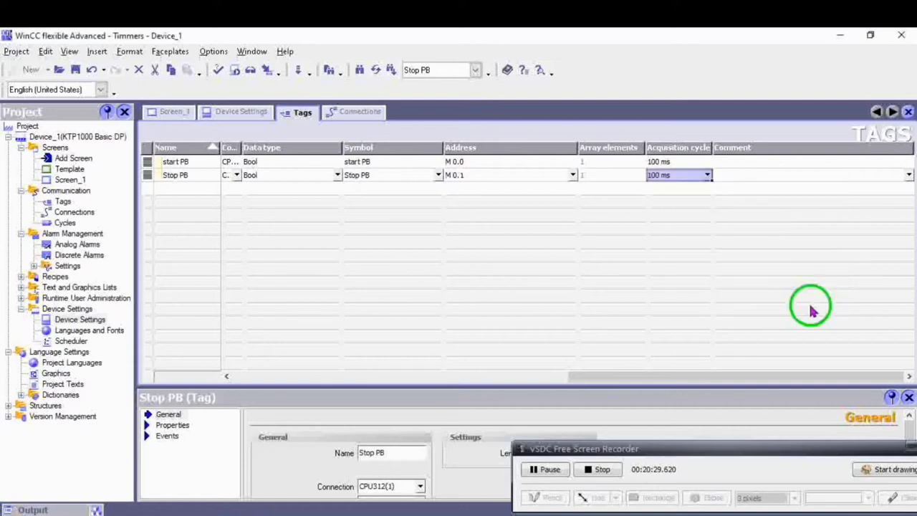
Add a third tag below Stop PB and link it to the RED ON symbol (M 1.1).
left_click(148, 190)
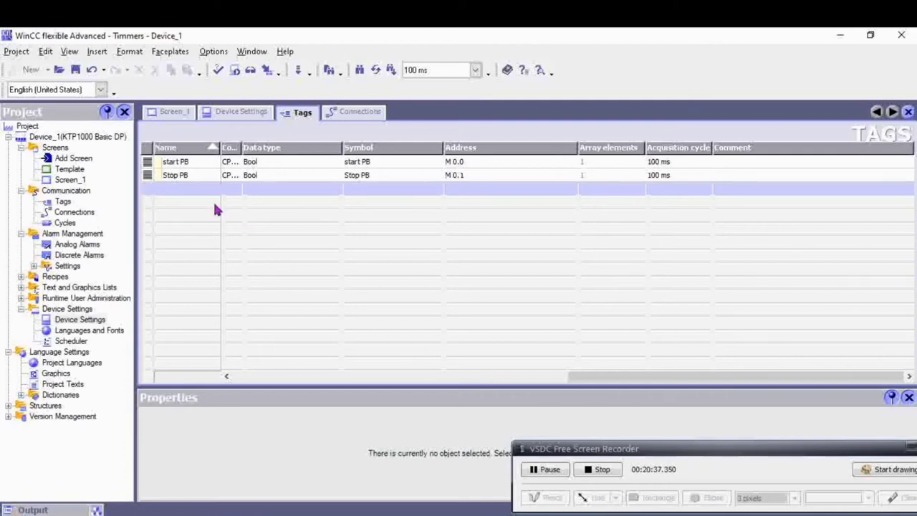
left_click(539, 476)
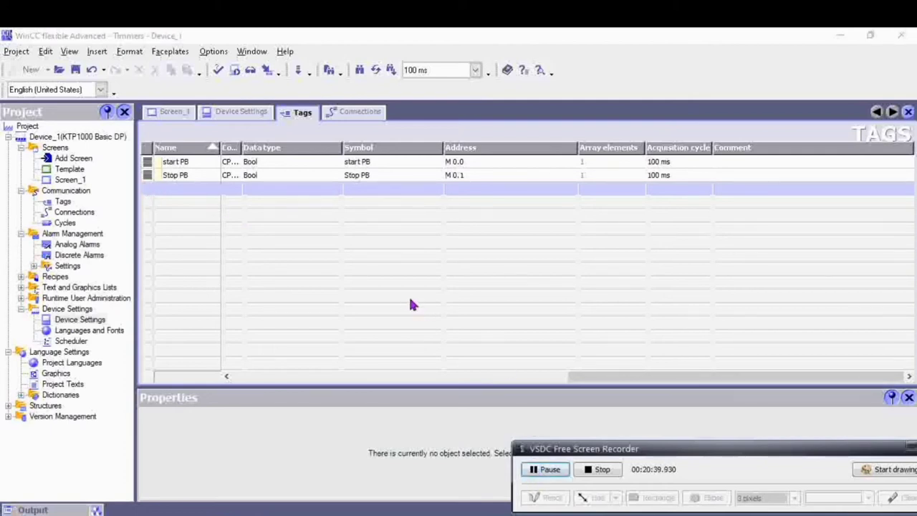
double_click(153, 192)
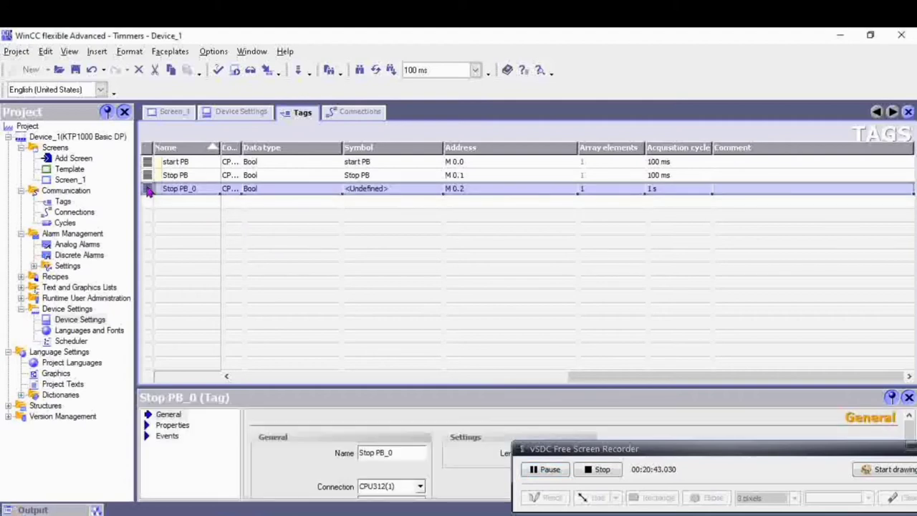
left_click(204, 192)
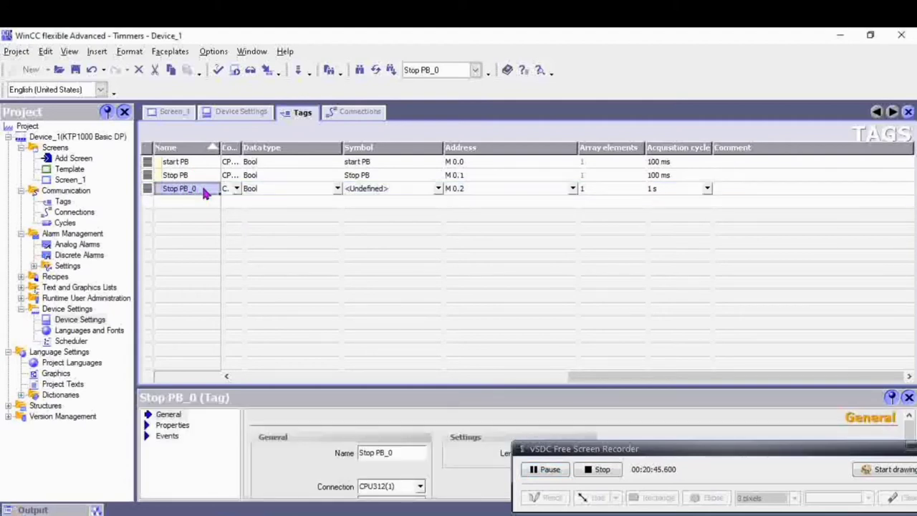
left_click(438, 188)
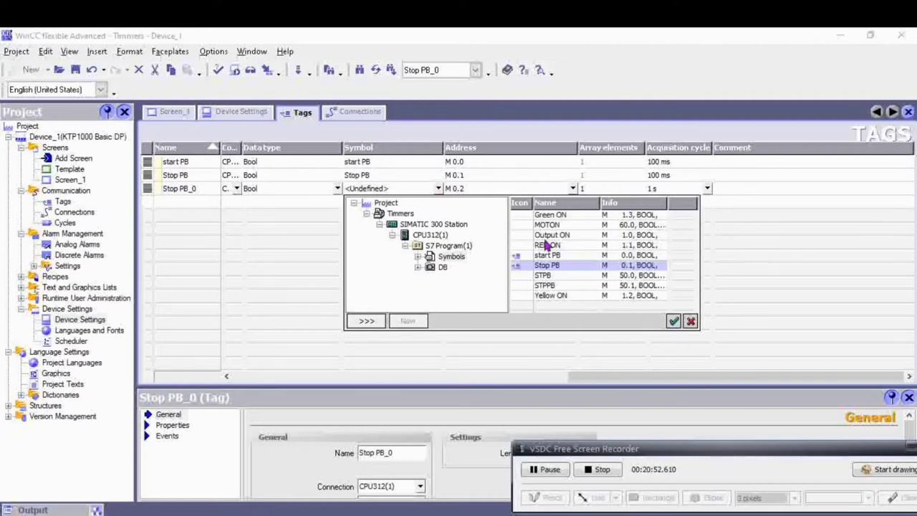
double_click(557, 245)
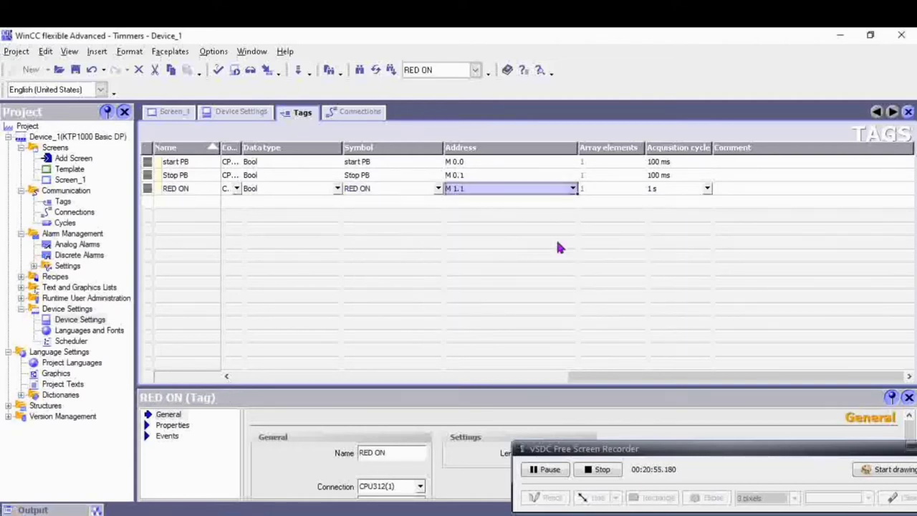
Set the RED ON tag's acquisition cycle to 100 ms.
left_click(707, 189)
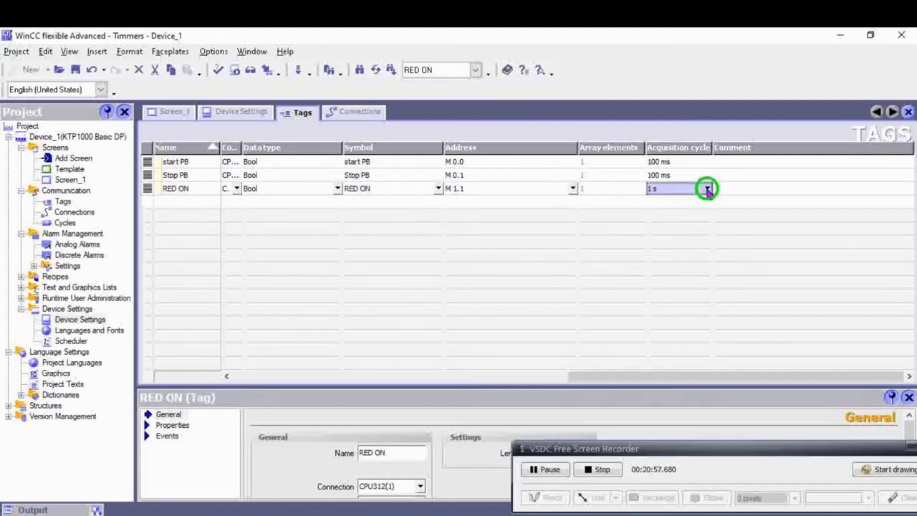
left_click(707, 188)
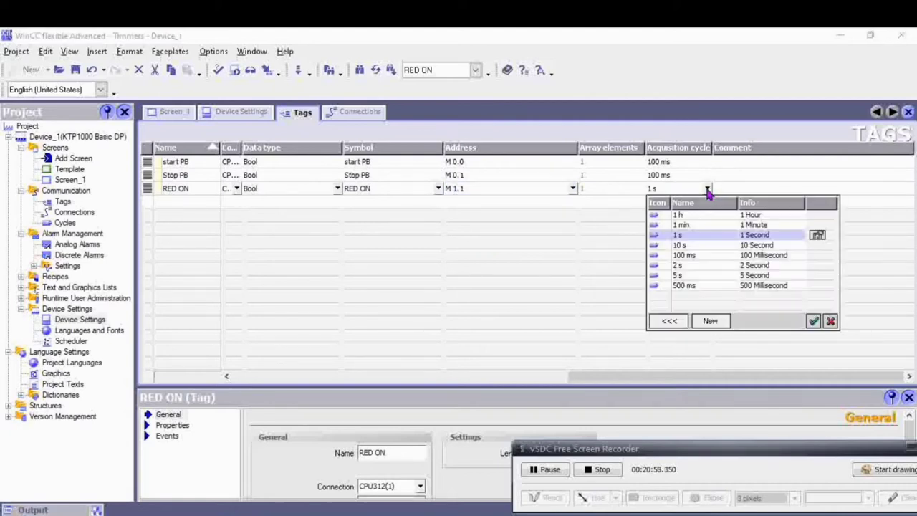
left_click(690, 255)
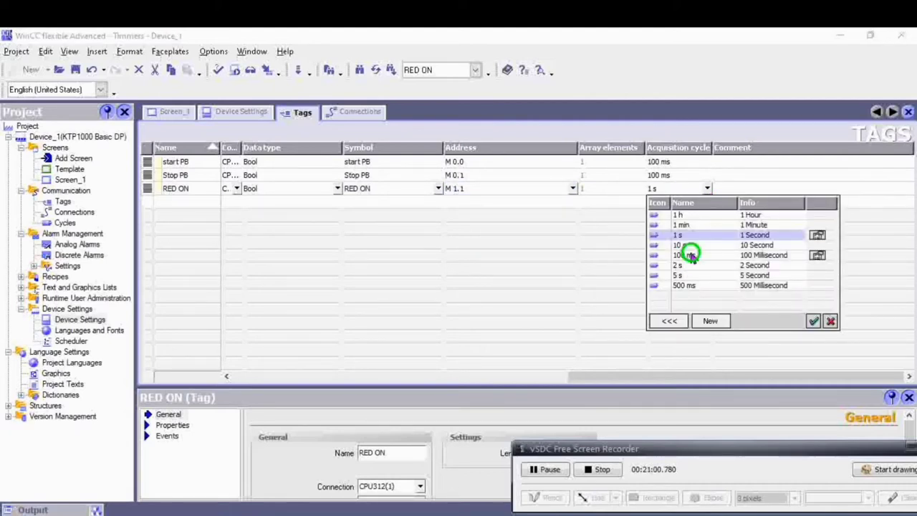
left_click(814, 320)
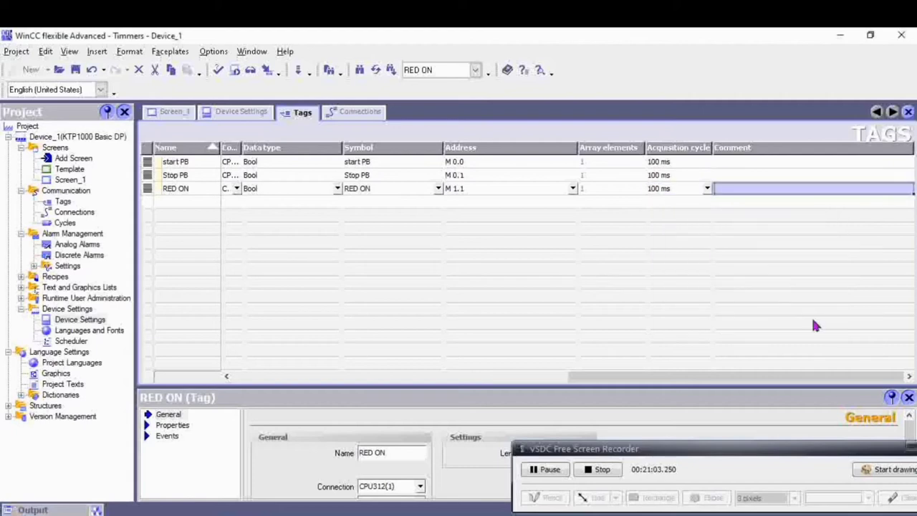
Add a fourth tag below RED ON and link it to the Yellow ON symbol (M 1.2).
left_click(146, 205)
double_click(145, 206)
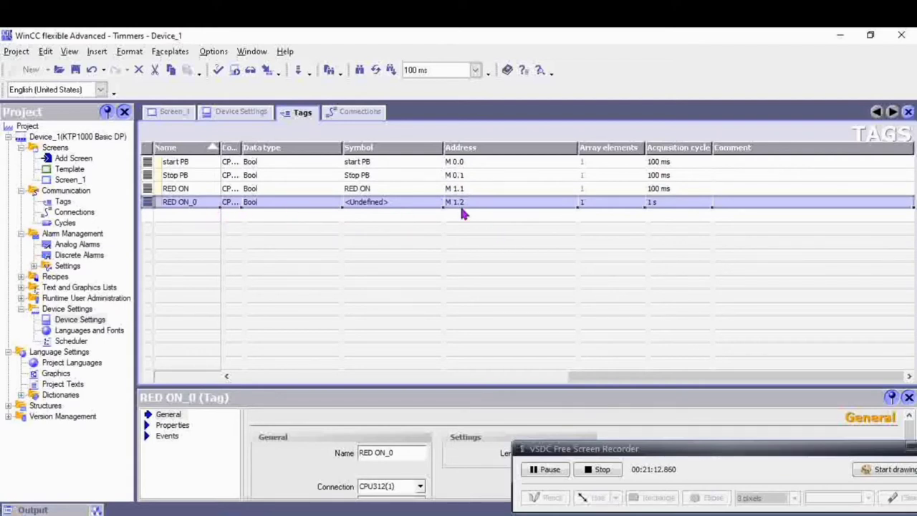
left_click(565, 203)
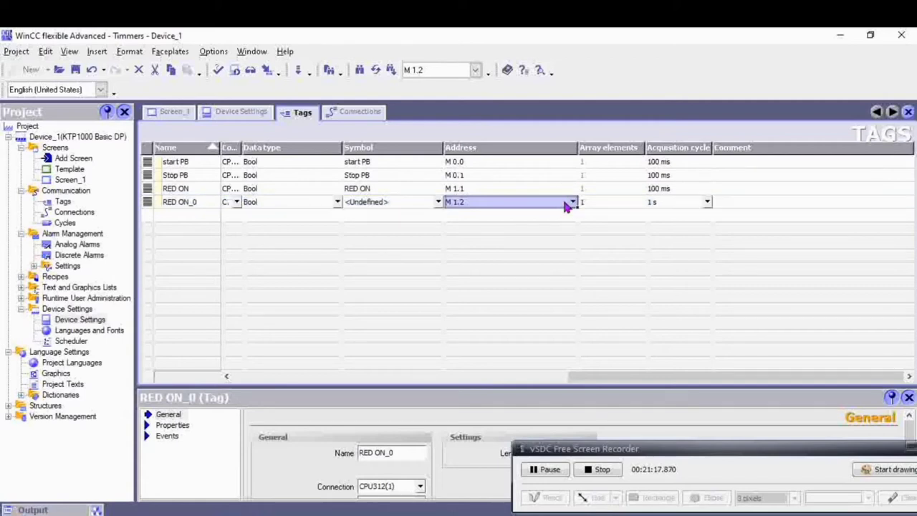
left_click(573, 204)
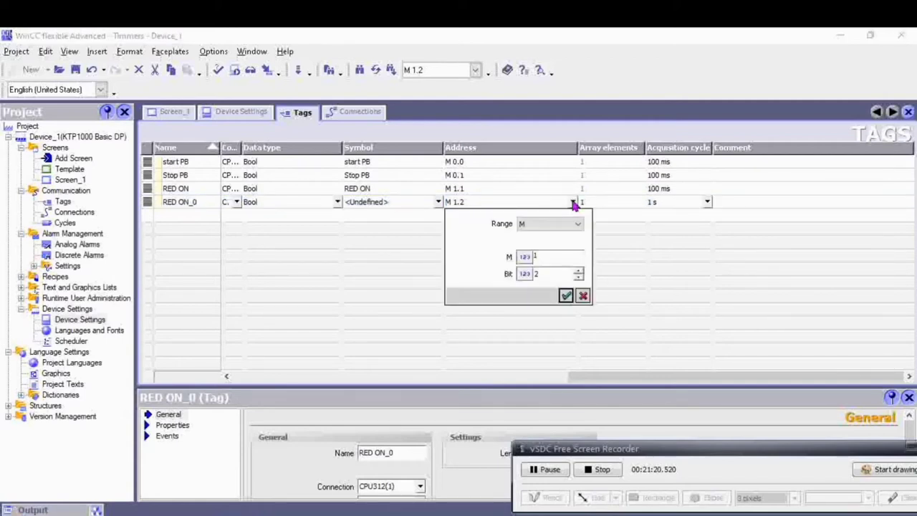
key("Tab")
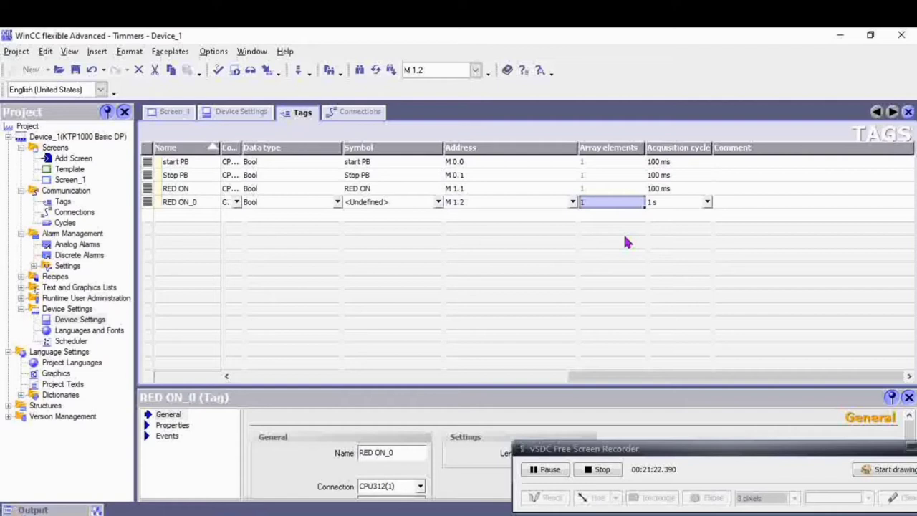
left_click(438, 203)
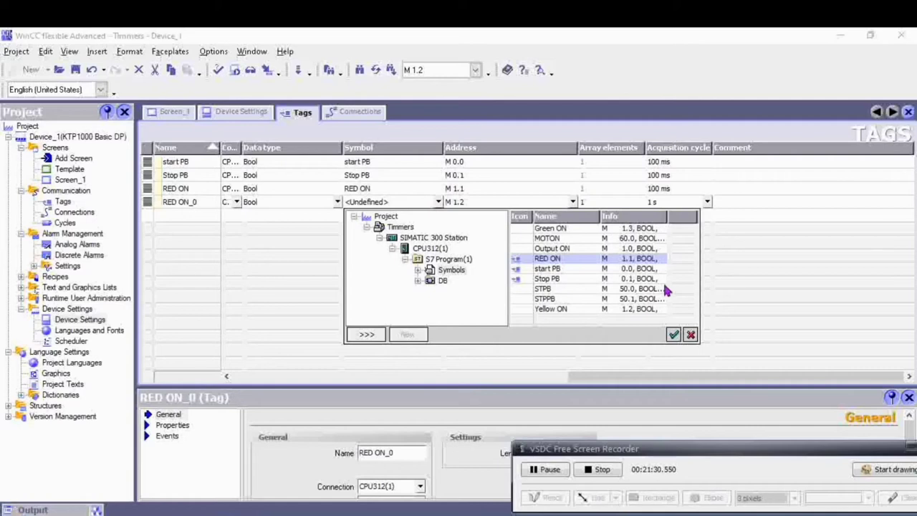
double_click(564, 309)
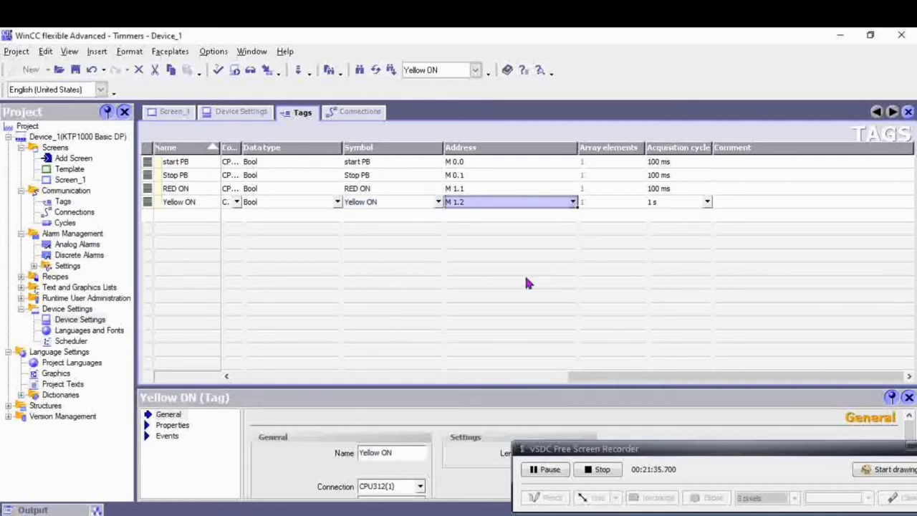
Set the Yellow ON tag's acquisition cycle to 100 ms.
left_click(708, 203)
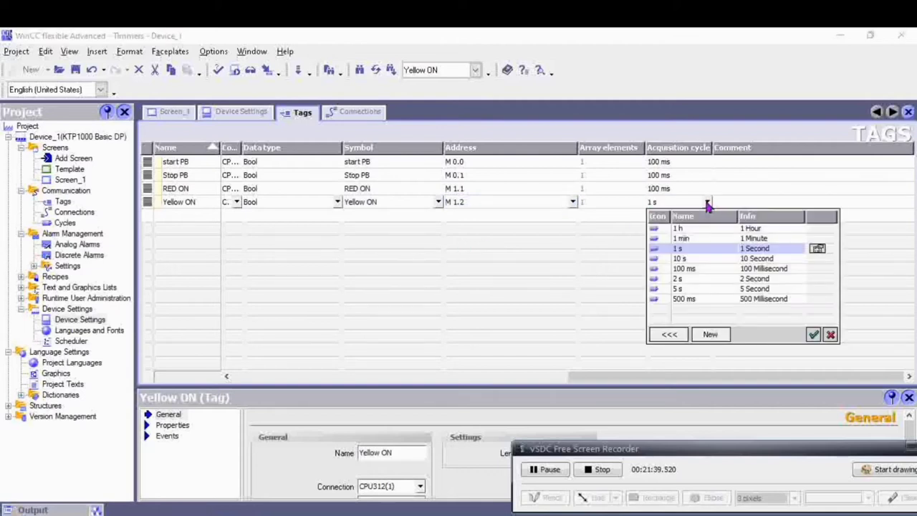
left_click(683, 269)
left_click(813, 334)
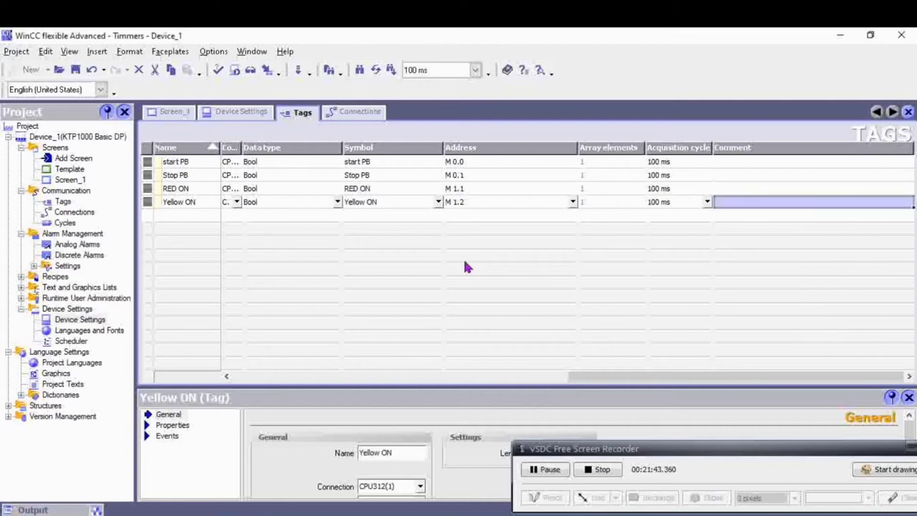
Add a fifth tag below Yellow ON and link it to the Green ON symbol (M 1.3).
left_click(150, 220)
double_click(150, 219)
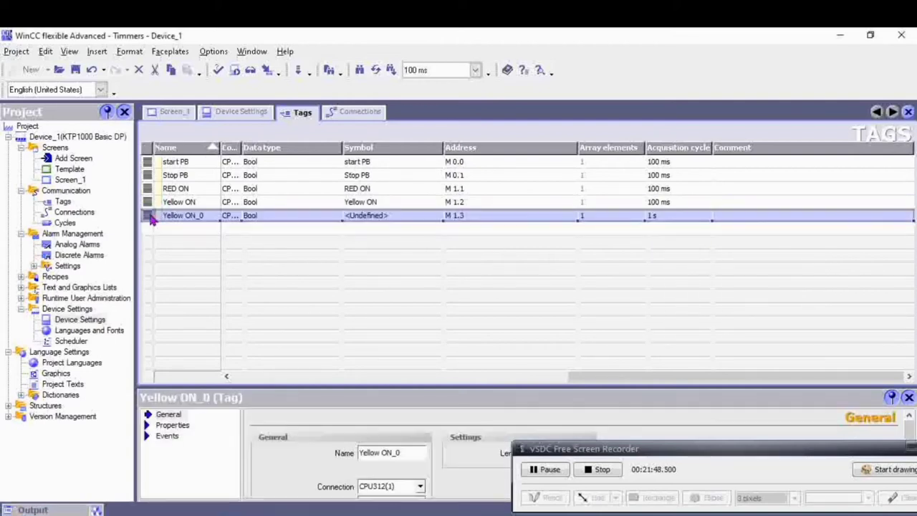
left_click(428, 219)
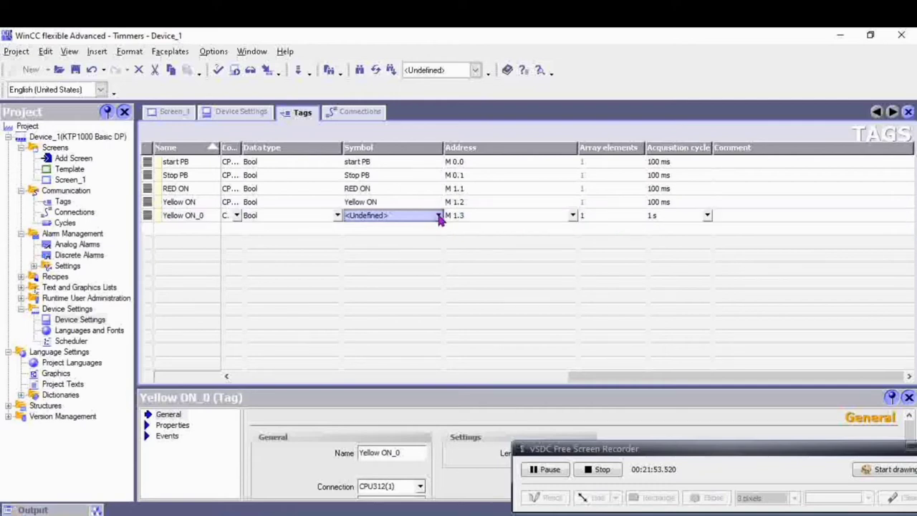
left_click(438, 216)
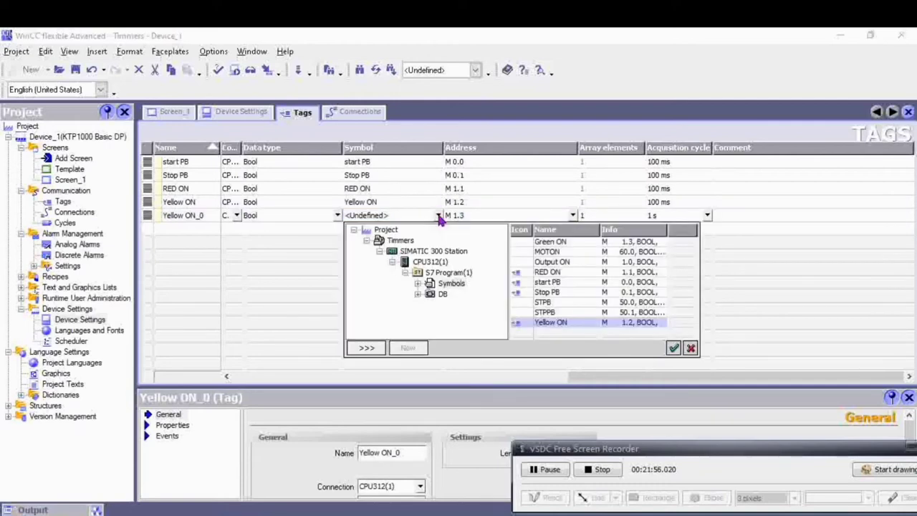
double_click(558, 242)
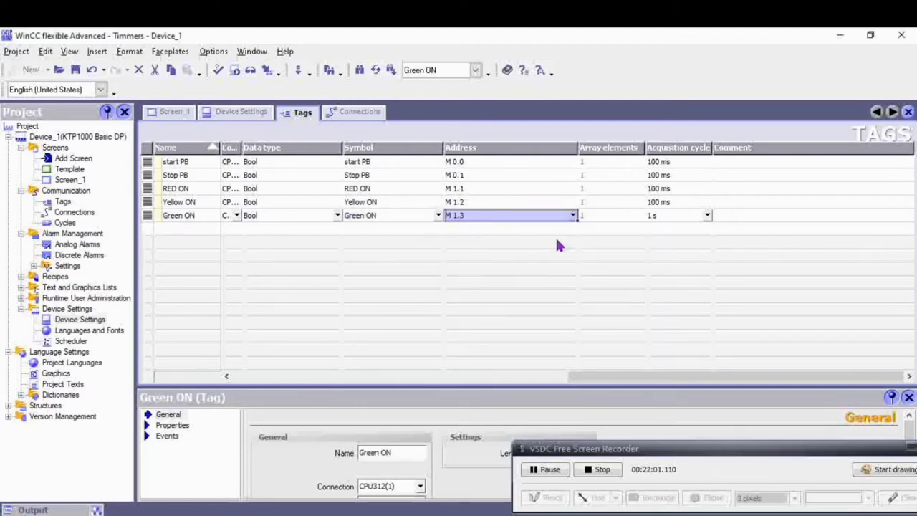
Set the Green ON tag's acquisition cycle to 100 ms and save the project.
left_click(708, 217)
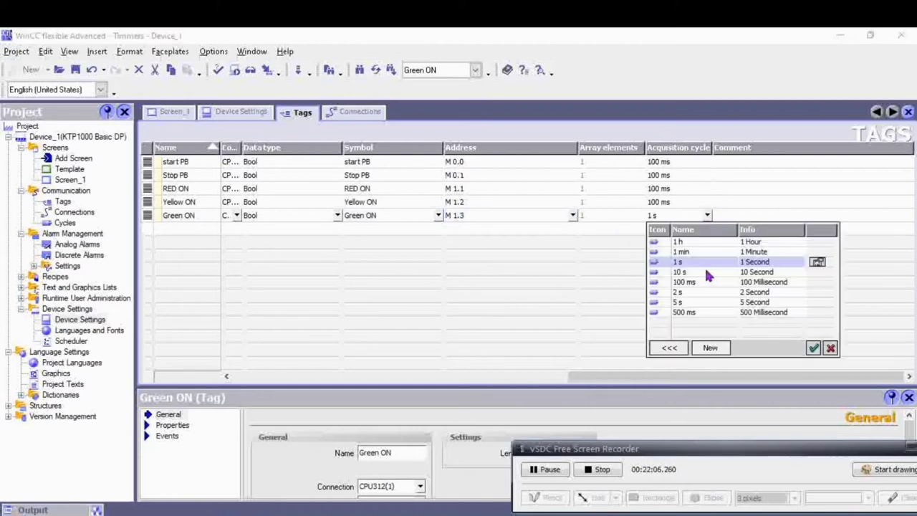
left_click(692, 283)
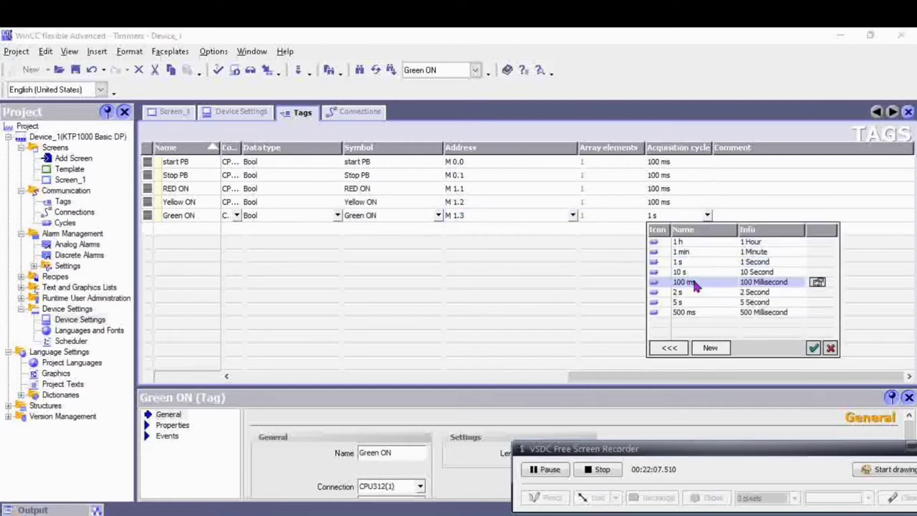
left_click(815, 349)
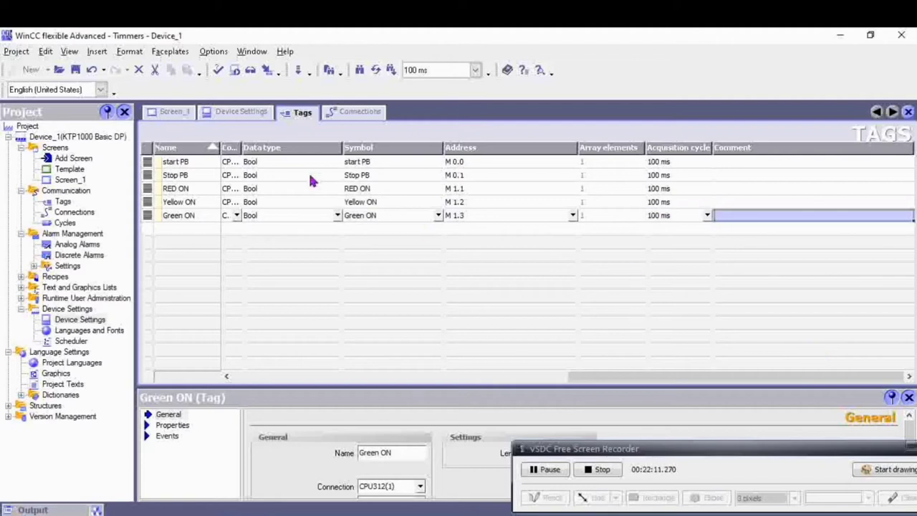
left_click(76, 70)
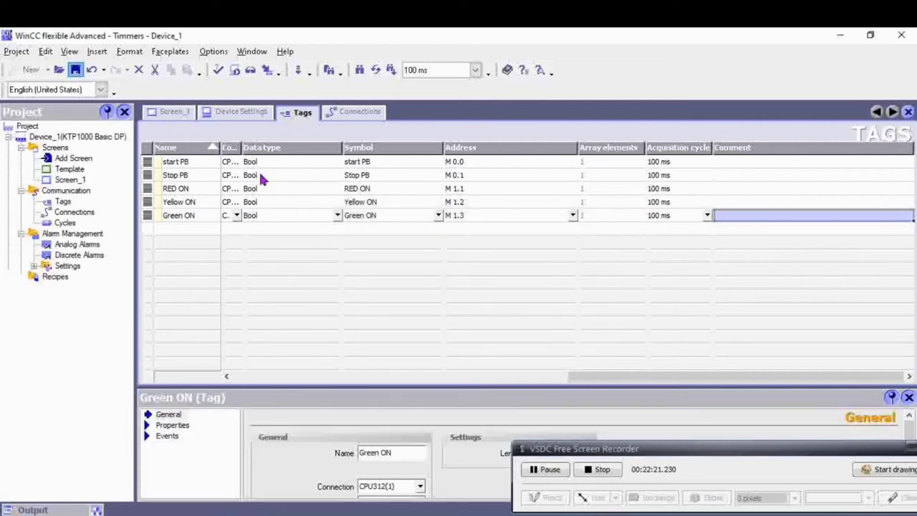
On Screen_1, move the lower button slightly down to widen the gap between the two buttons.
left_click(172, 112)
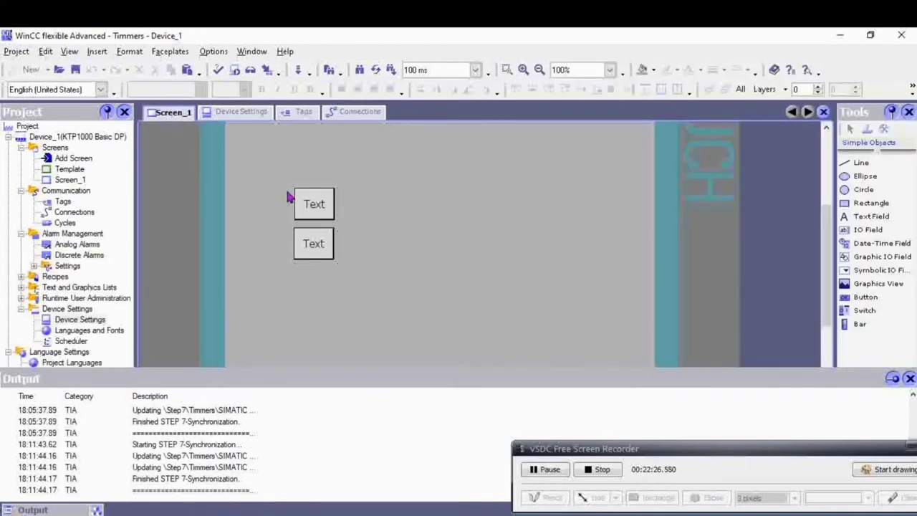
double_click(314, 243)
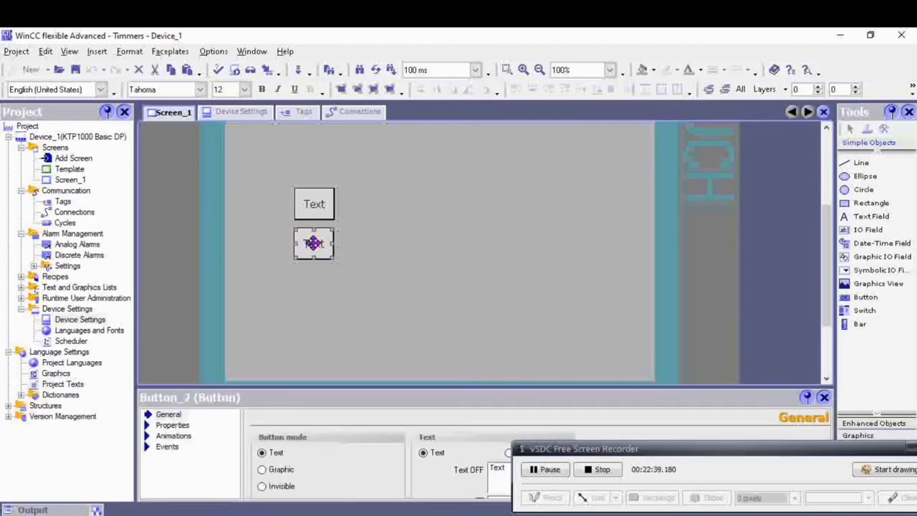
left_click_drag(313, 243, 314, 255)
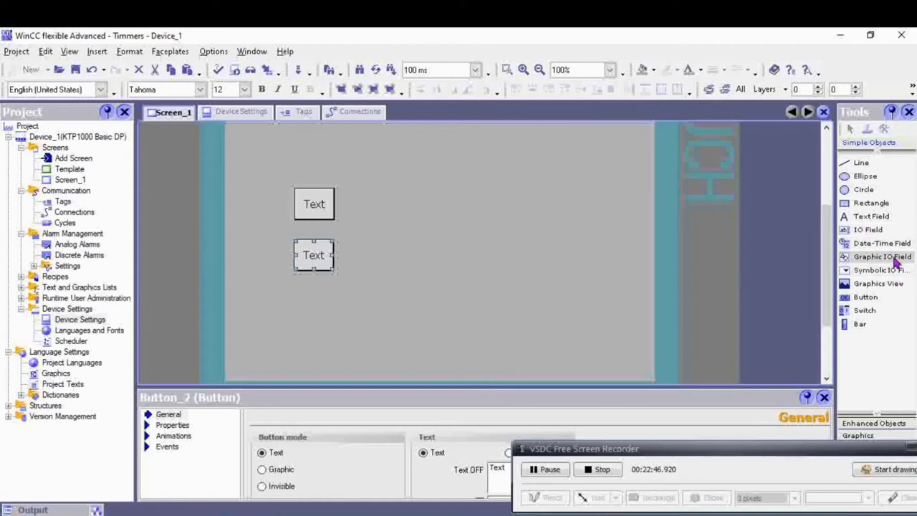
Draw a small circle to the right of the two buttons on Screen_1 and make two copies of it.
left_click(864, 190)
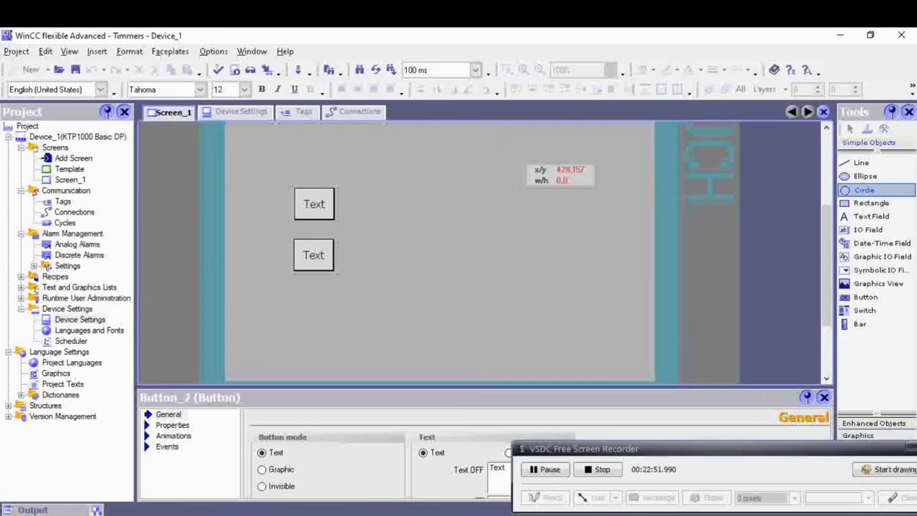
left_click(513, 166)
left_click_drag(513, 166, 543, 208)
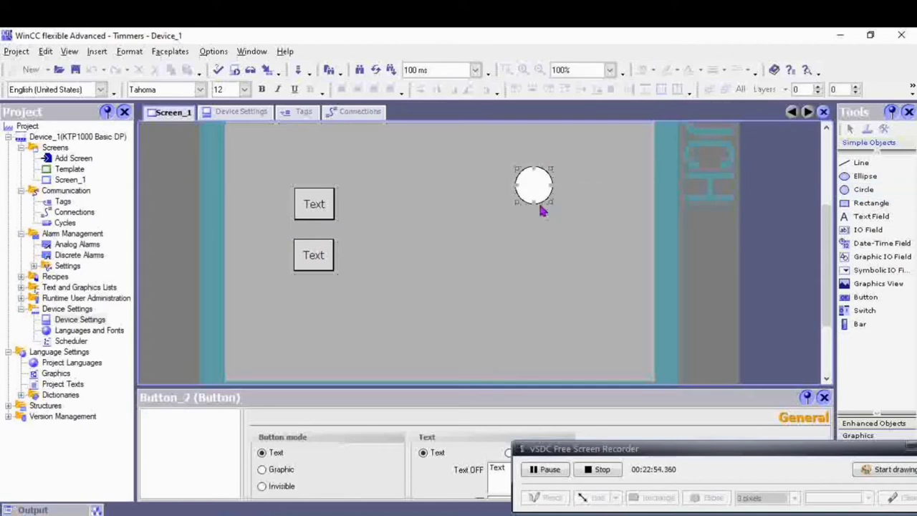
key("ctrl+c")
key("ctrl+v")
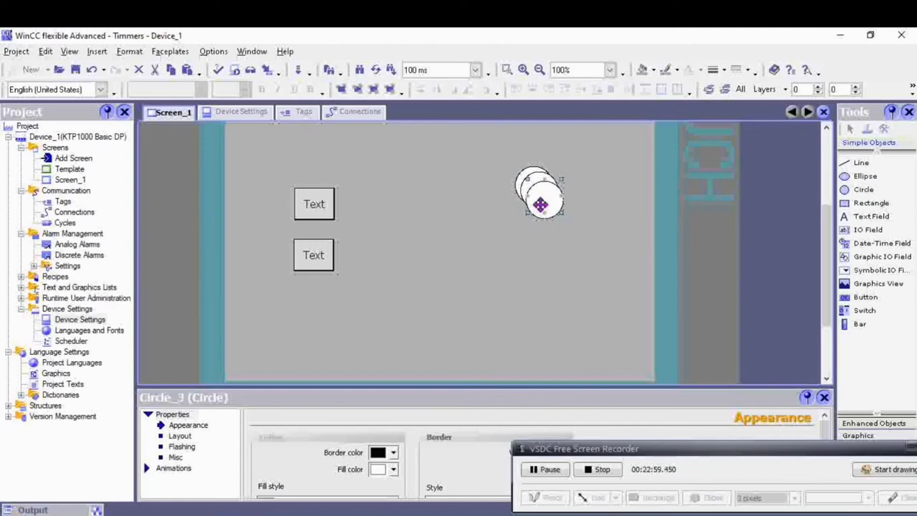
Move the frontmost circle copy straight down, clear of the other two circles.
key("Down")
key("Down")
key("Down")
key("Down")
key("Down")
key("Down")
key("Down")
key("Down")
key("Down")
key("Down")
key("Down")
key("Down")
key("Down")
key("Down")
key("Down")
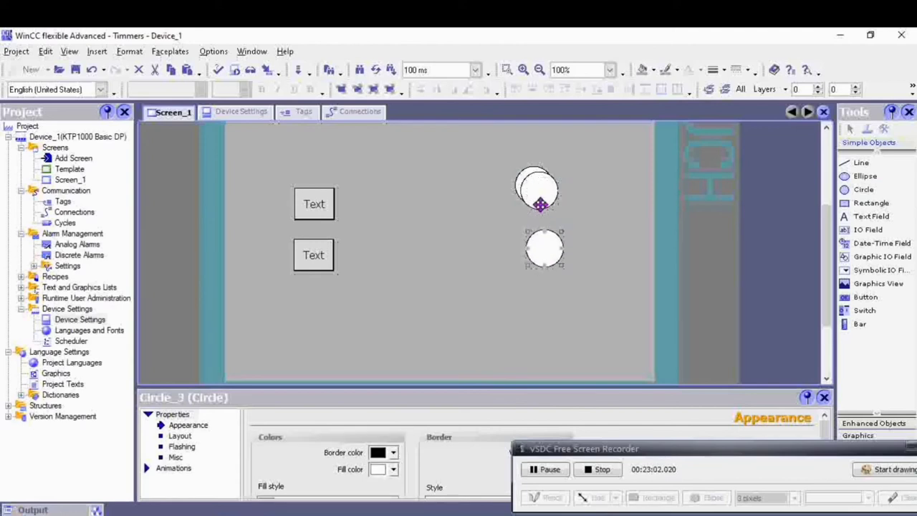
Move the remaining overlapping circle copy down until it sits below the other two circles.
left_click(544, 202)
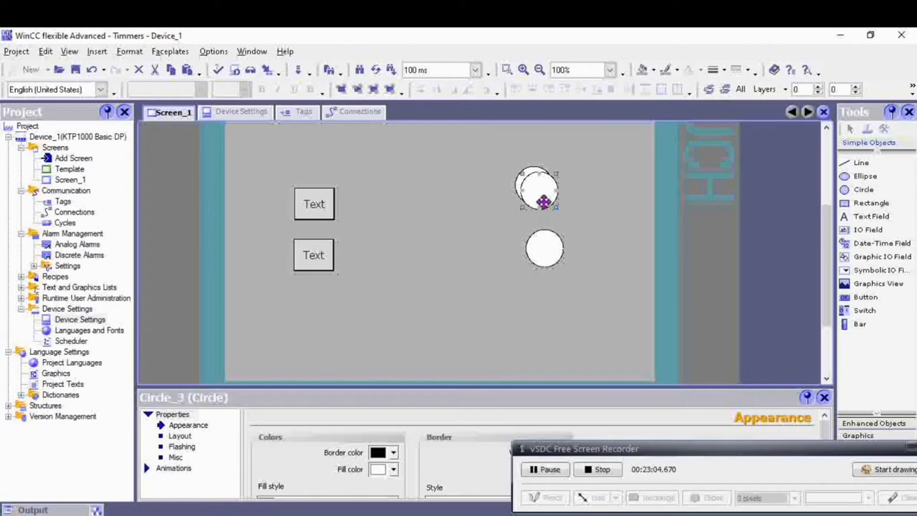
key("Down")
key("Down")
key("Down")
key("Down")
key("Down")
key("Down")
key("Down")
key("Down")
key("Down")
key("Down")
key("Down")
key("Down")
key("Down")
key("Down")
key("Down")
key("Down")
key("Down")
key("Down")
key("Down")
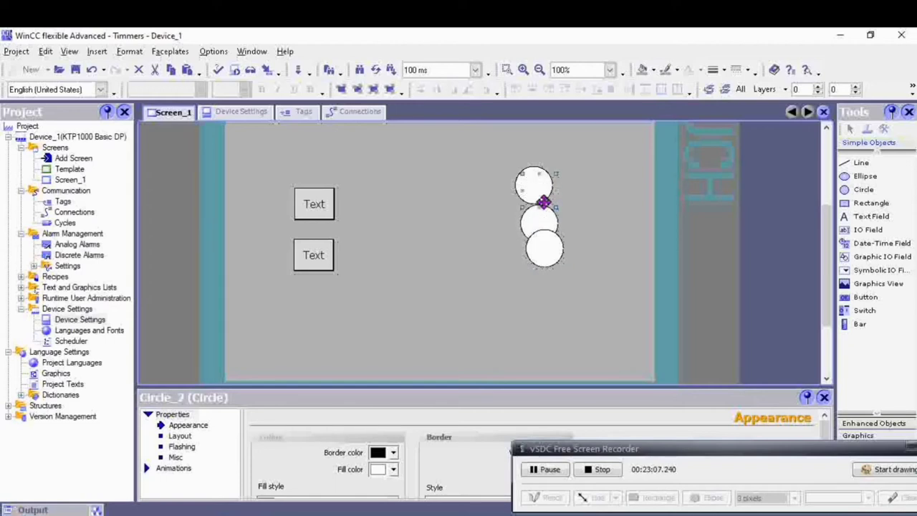
key("Down")
key("Down")
key("Down")
key("Down")
key("Down")
key("Down")
key("Down")
key("Down")
key("Down")
key("Down")
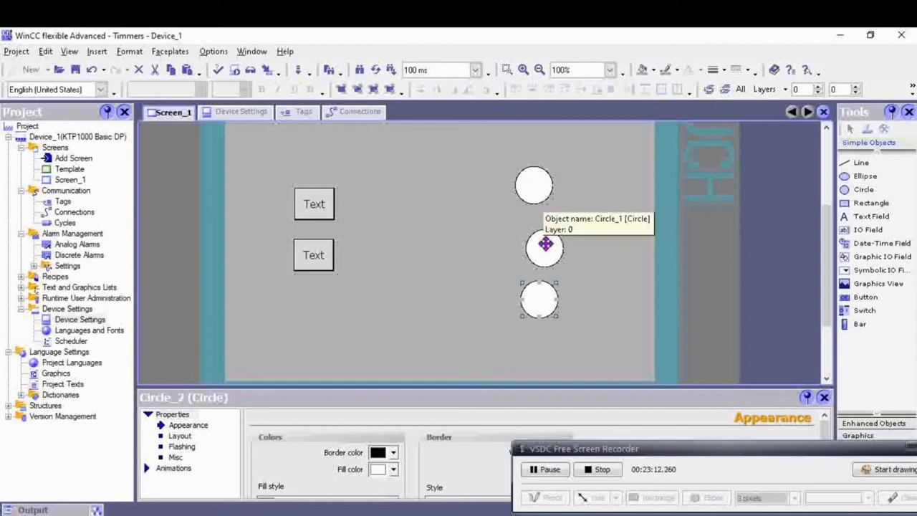
Nudge the middle circle left and slightly up to bring it closer in line with the top circle.
left_click(547, 244)
key("Left")
key("Left")
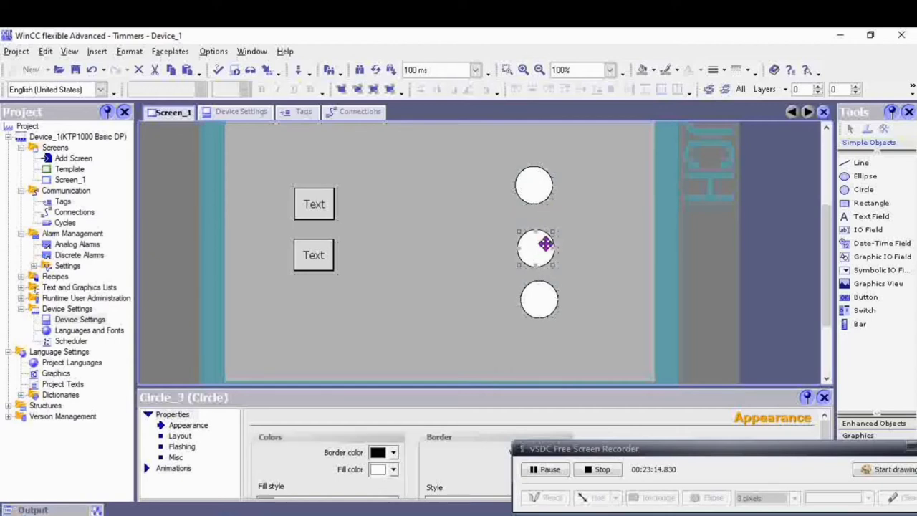
key("Up")
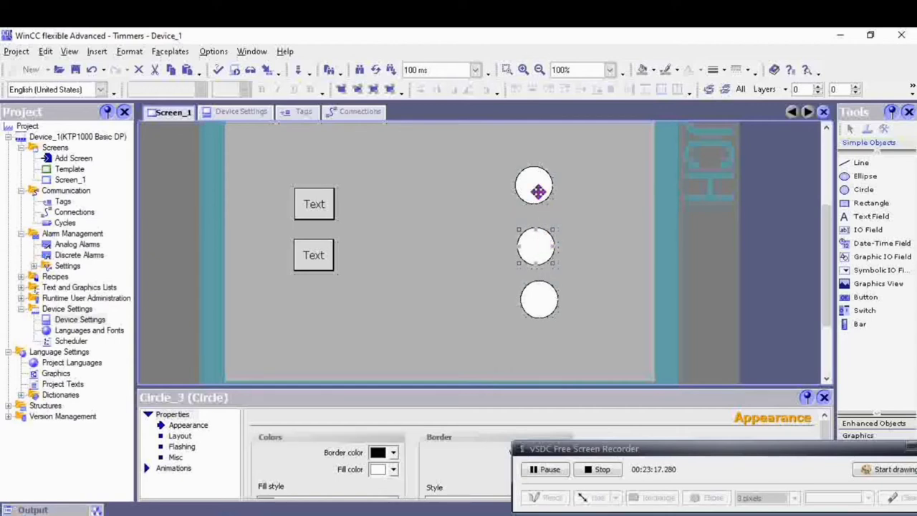
Select all three circles and align their centres vertically in one column with the top circle as reference.
left_click(538, 191)
left_click(533, 180, "shift")
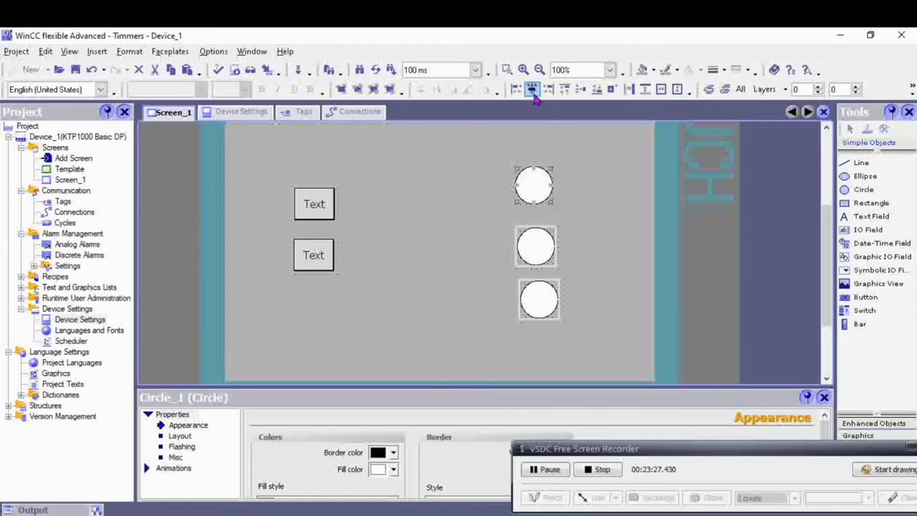
left_click(531, 89)
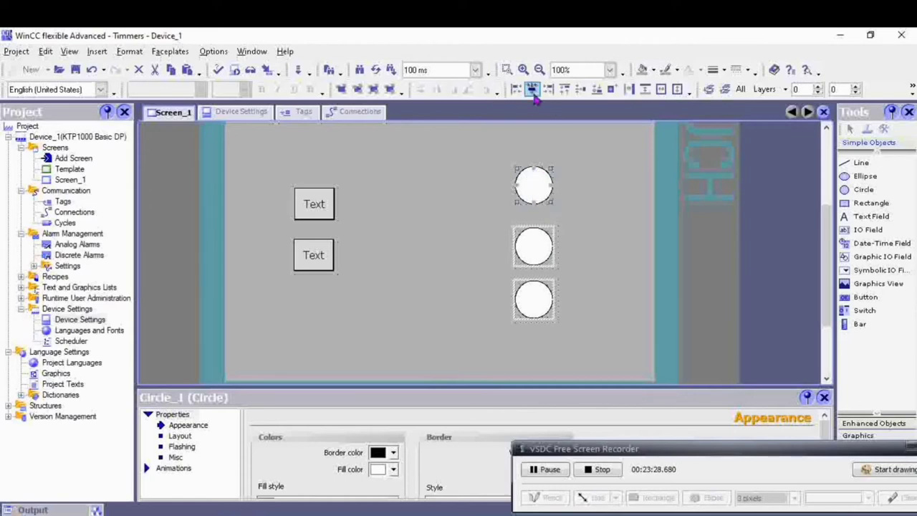
left_click(595, 194)
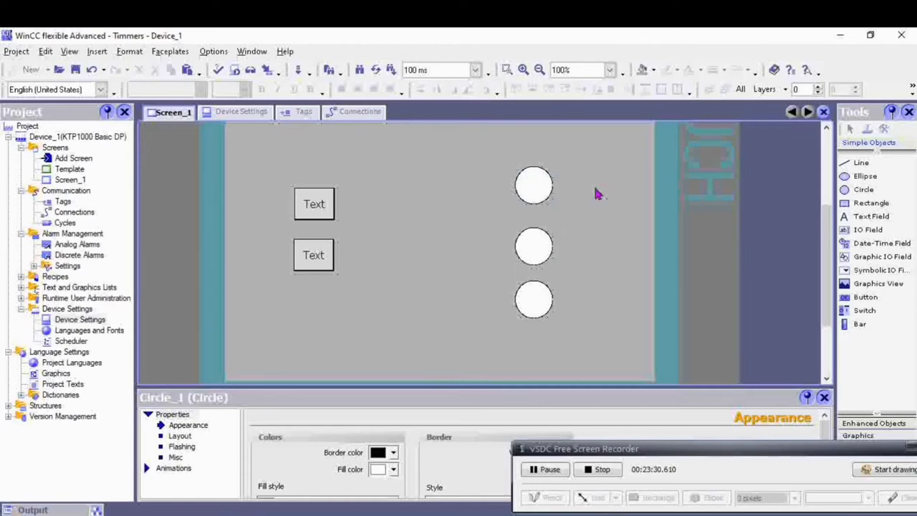
Draw a tall rectangle enclosing the three circles and move it one level backward in the stacking order.
left_click(856, 204)
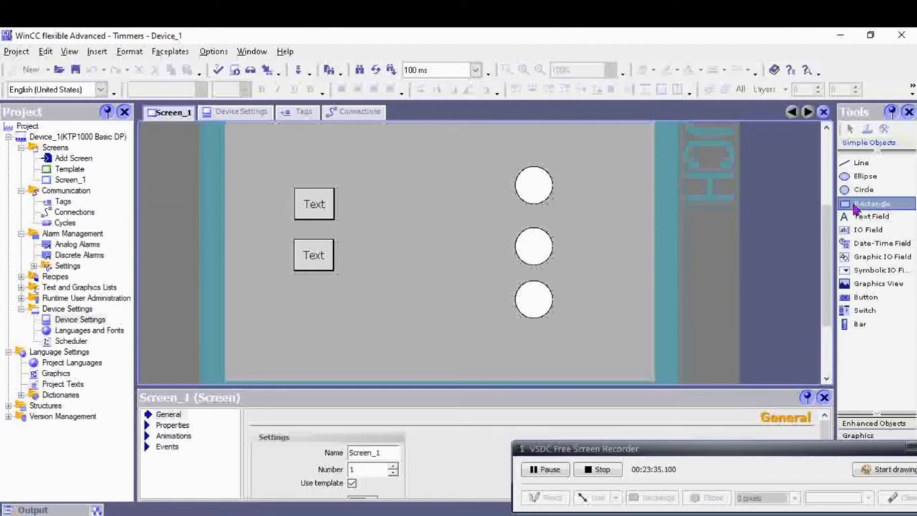
left_click_drag(494, 151, 582, 360)
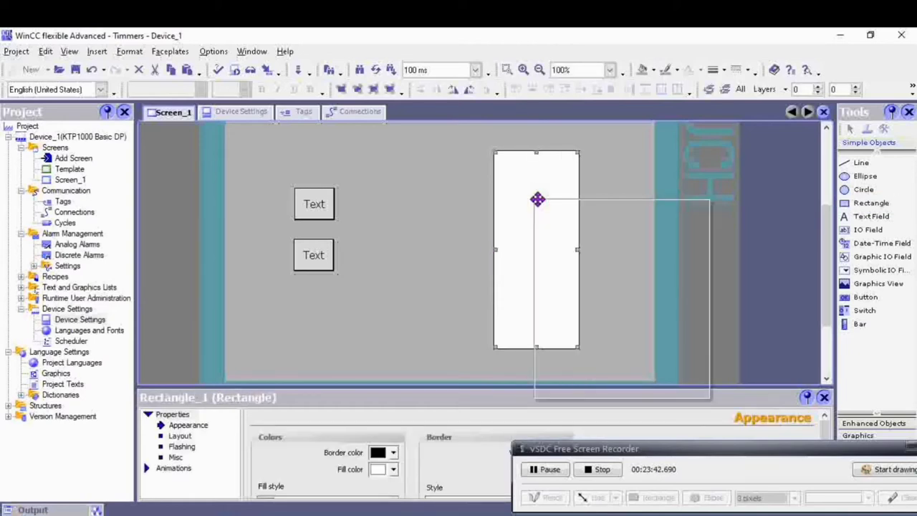
right_click(536, 199)
mouse_move(556, 207)
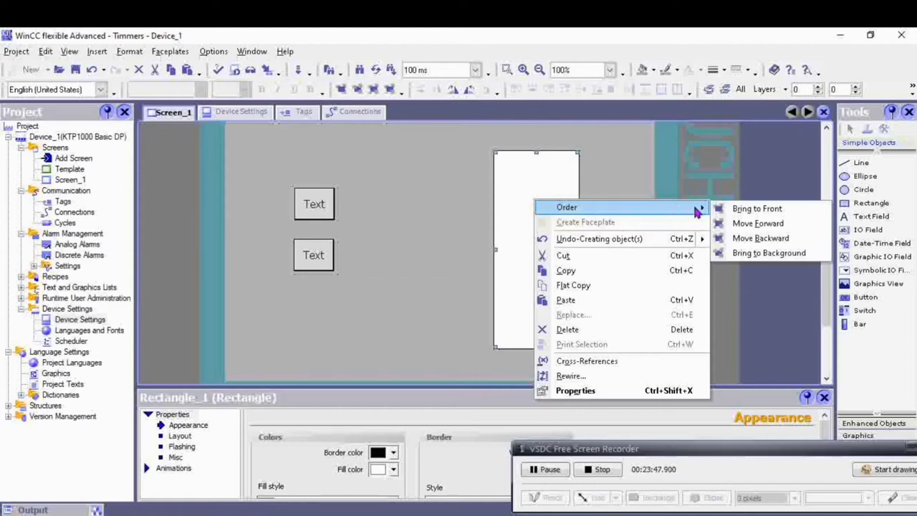
left_click(759, 246)
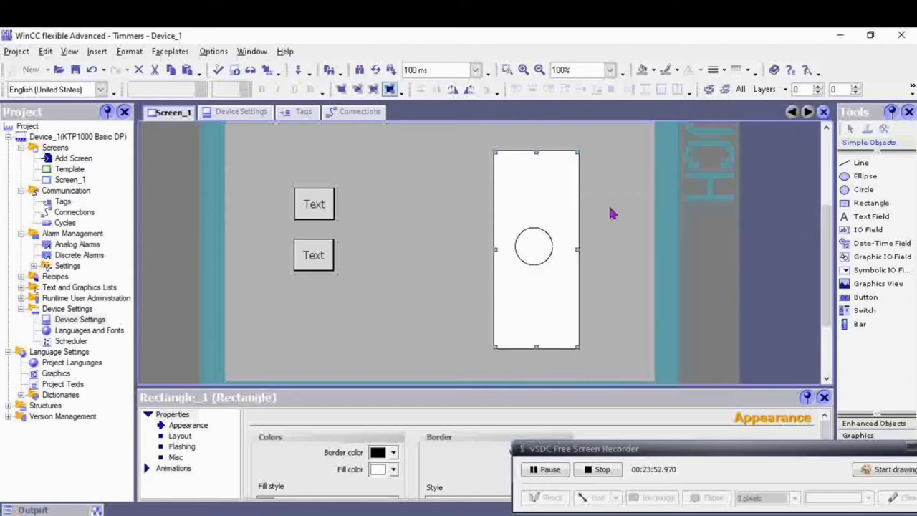
Send the tall rectangle to the background of the stacking order, behind all three circles.
right_click(551, 176)
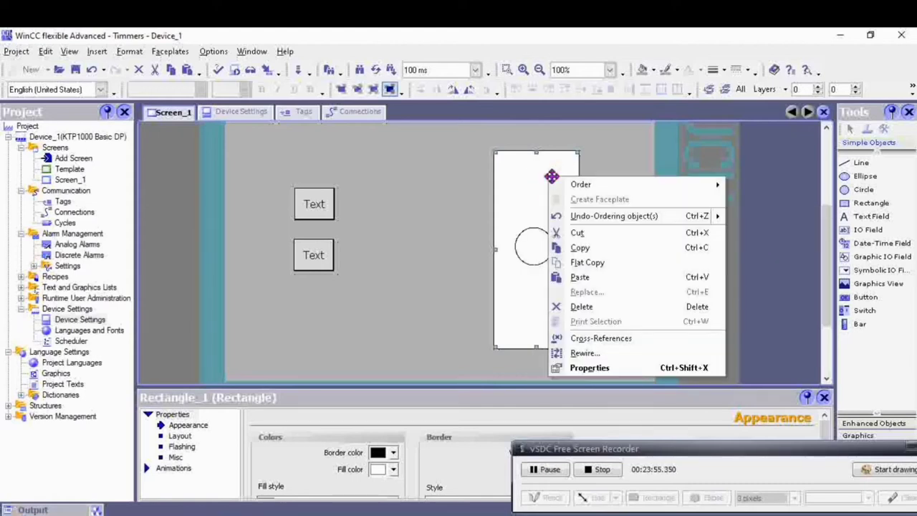
mouse_move(643, 191)
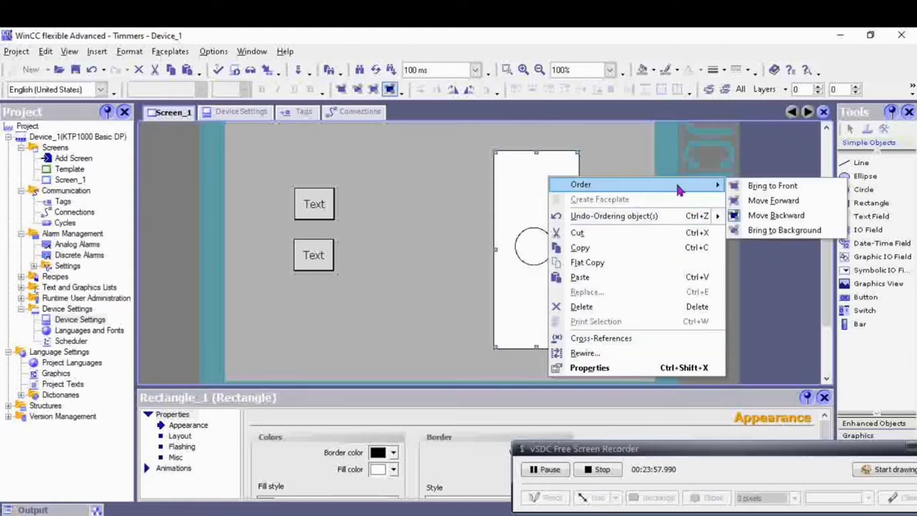
left_click(780, 230)
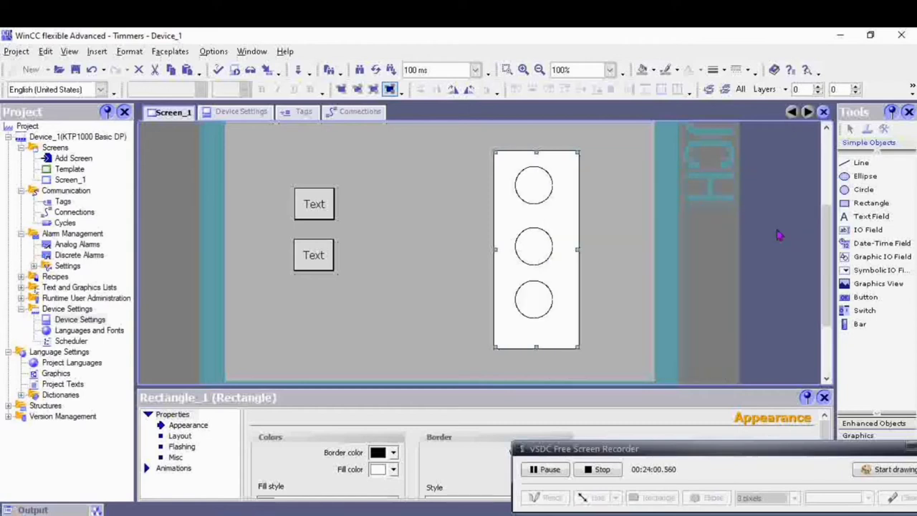
left_click(611, 185)
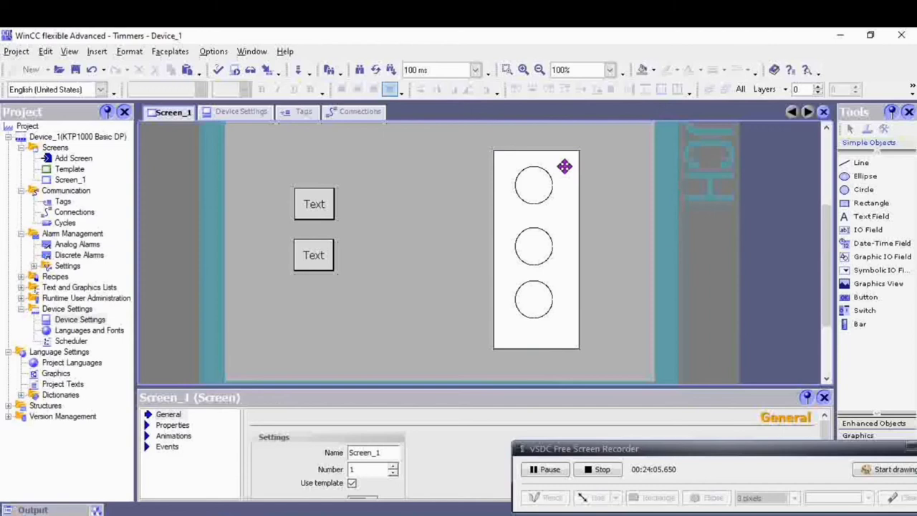
Set the fill color of the tall rectangle behind the circles to grey.
left_click(565, 166)
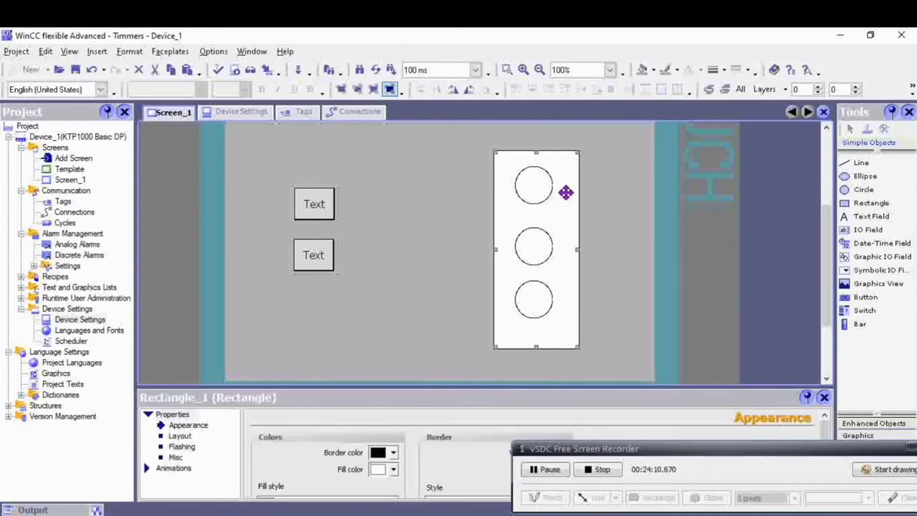
left_click(393, 470)
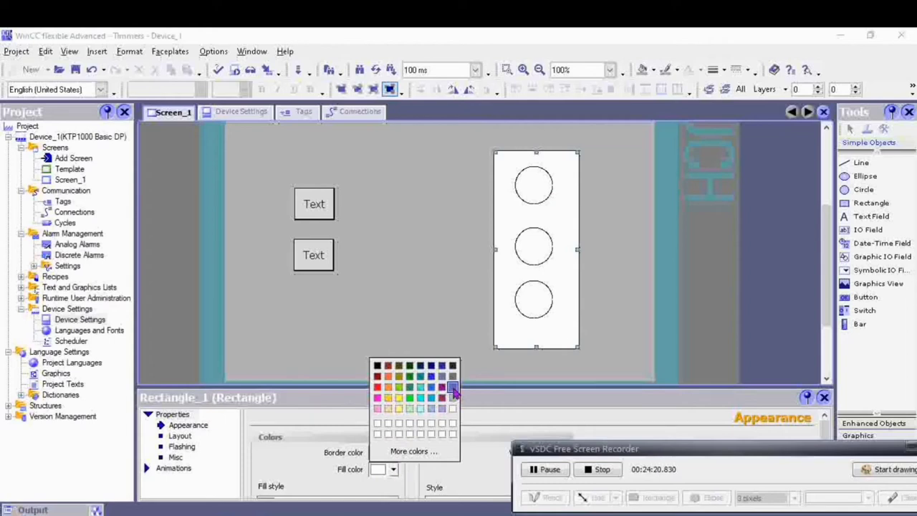
left_click(453, 388)
left_click(432, 258)
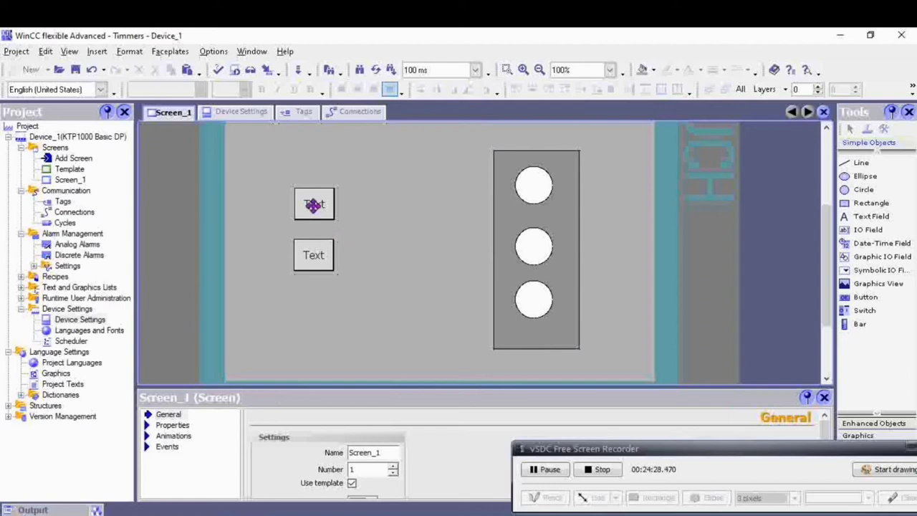
Set the Text OFF label of the upper button to "Start".
left_click(313, 205)
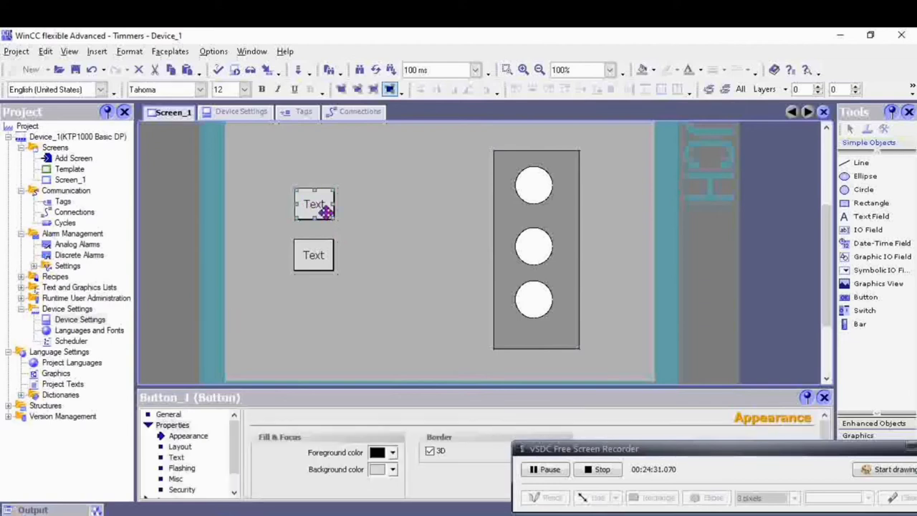
left_click(169, 414)
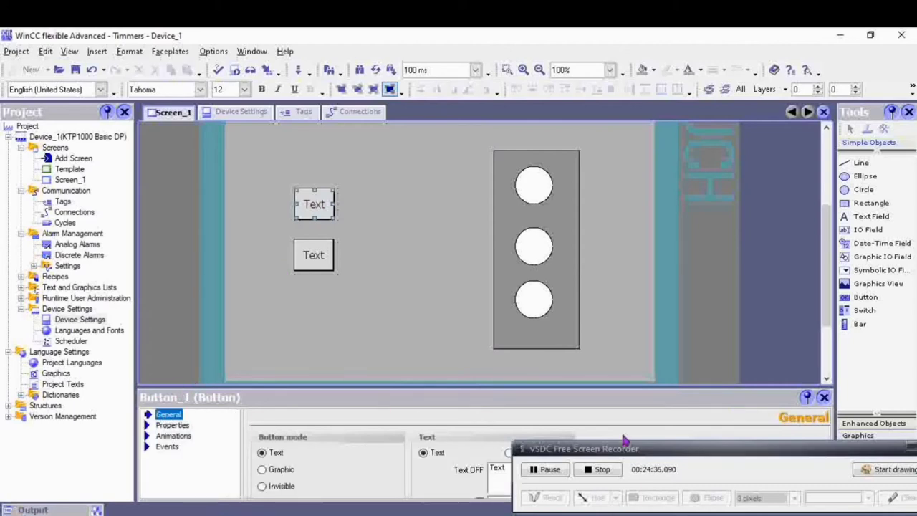
left_click_drag(630, 453, 620, 42)
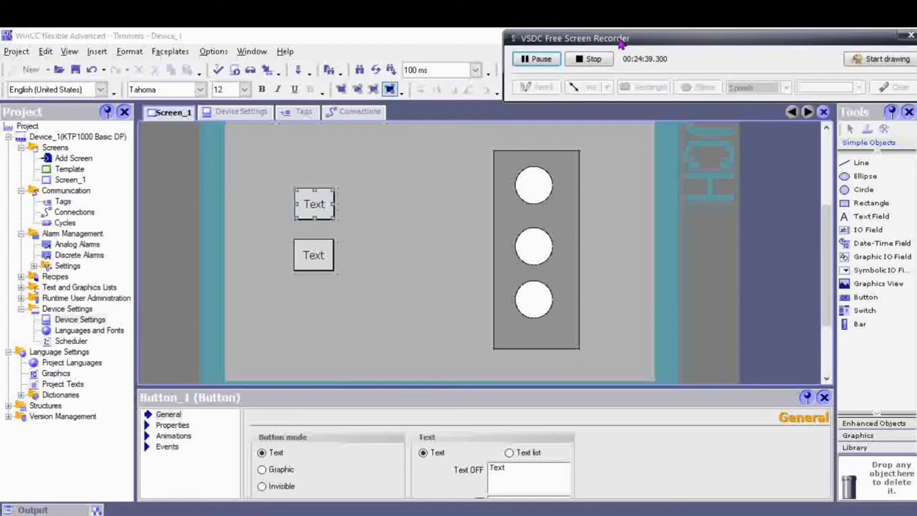
left_click(540, 473)
type("Start")
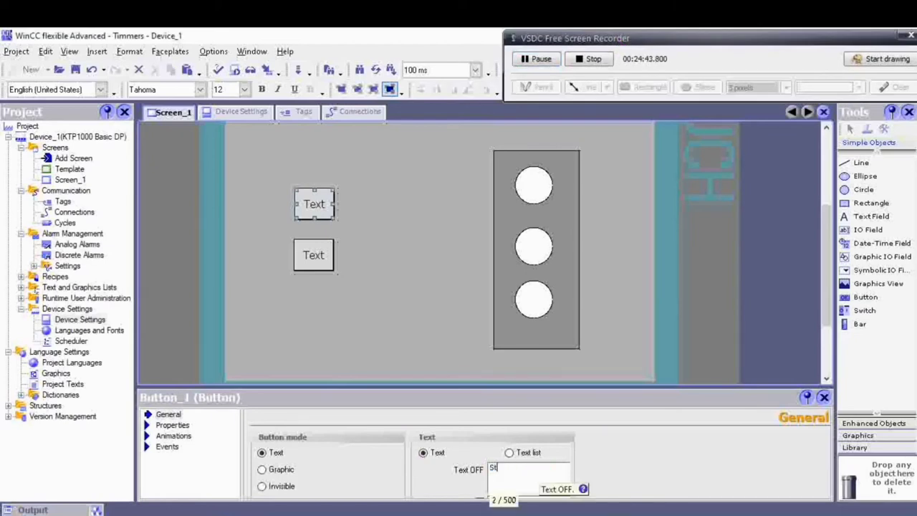
left_click(623, 471)
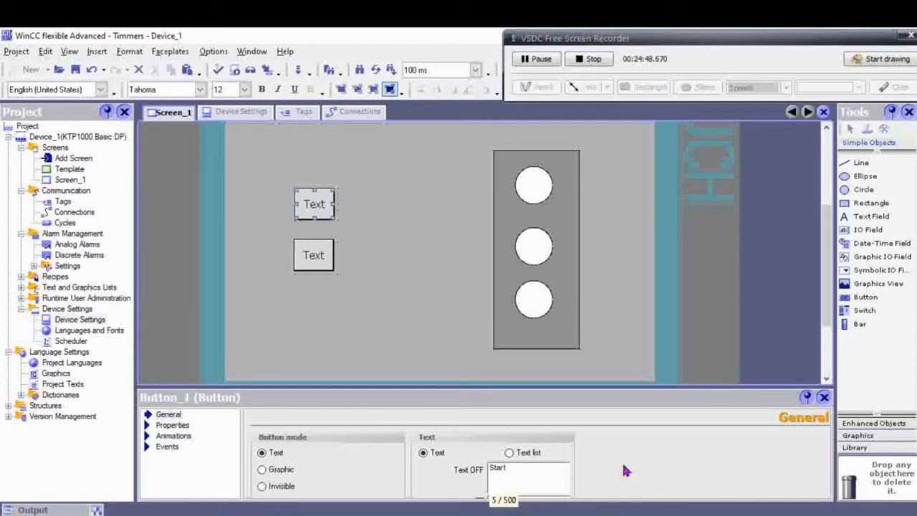
Set the Text OFF label of the lower button to "Stop".
left_click(313, 253)
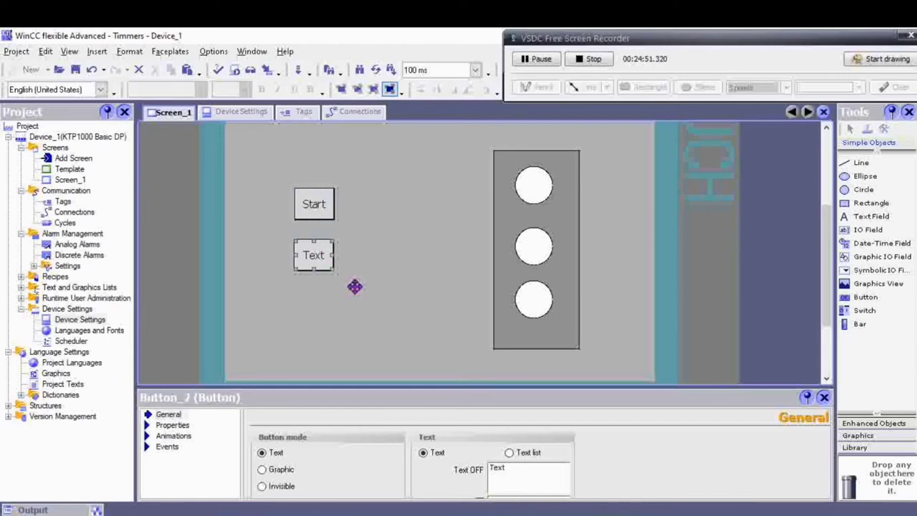
left_click(512, 472)
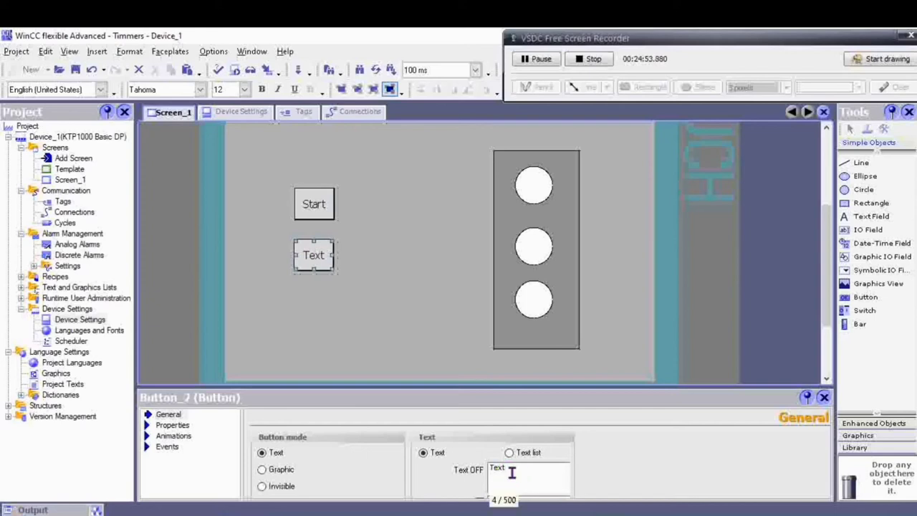
type("Stop")
left_click(529, 60)
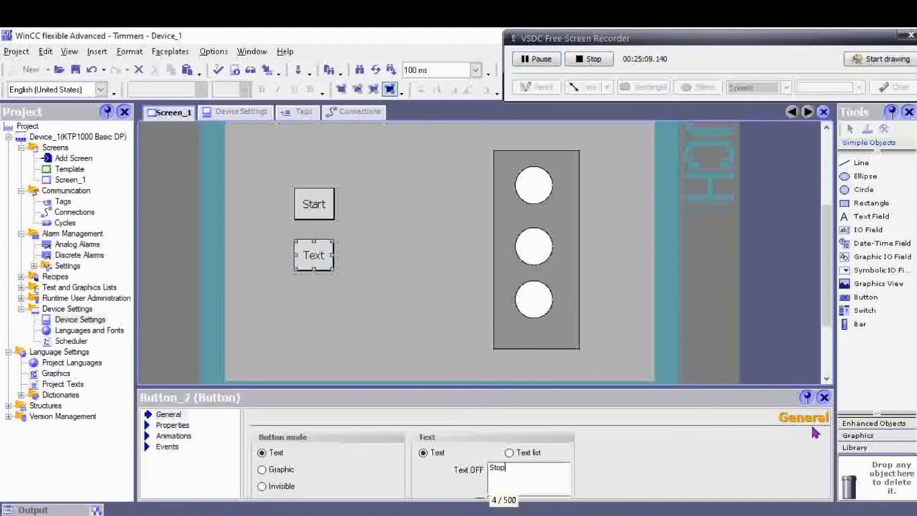
left_click(392, 337)
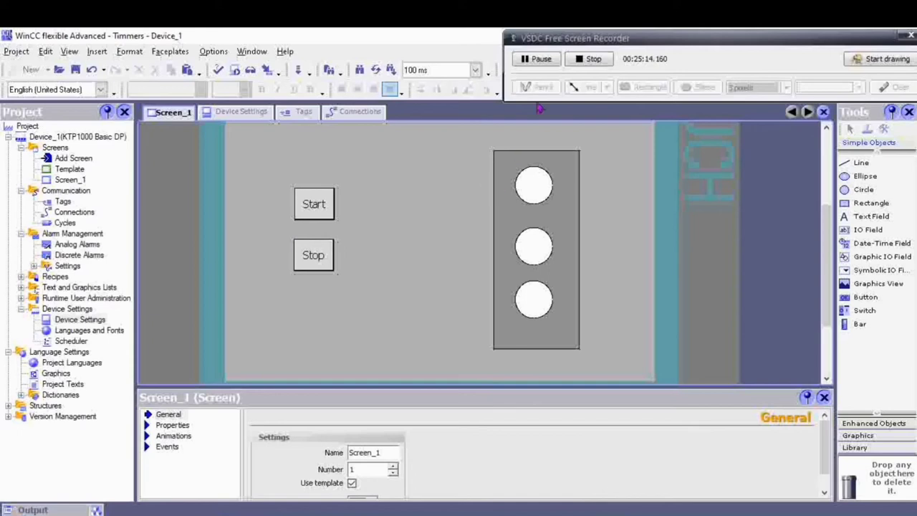
left_click(542, 63)
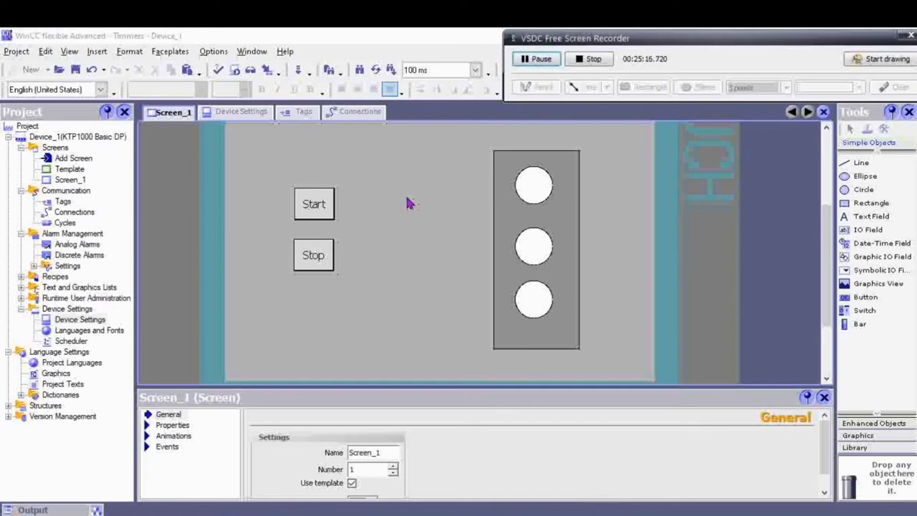
Assign the SetBit system function from Edit bits to the Press event of the Start button.
left_click(313, 204)
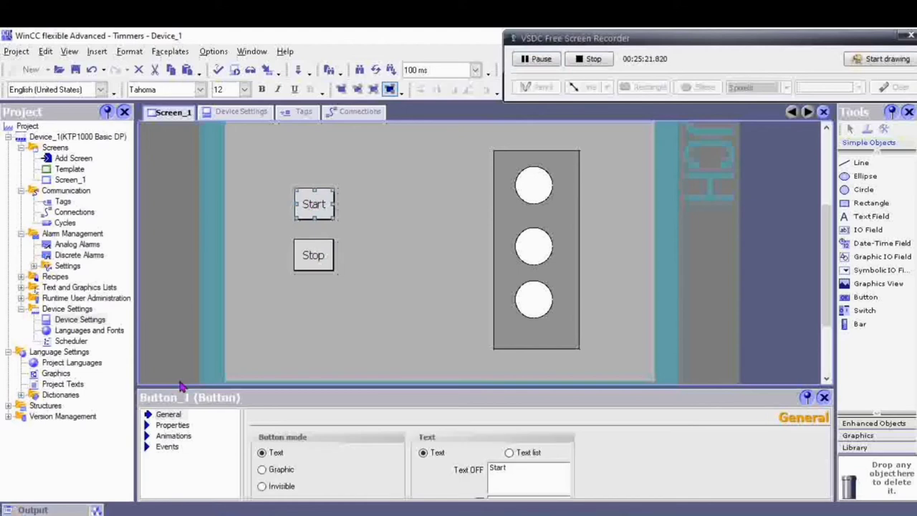
left_click(165, 446)
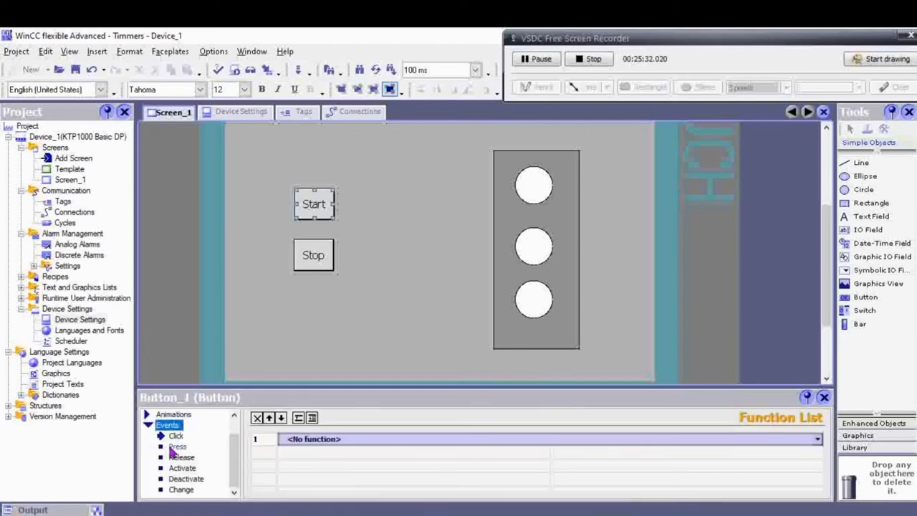
left_click(174, 447)
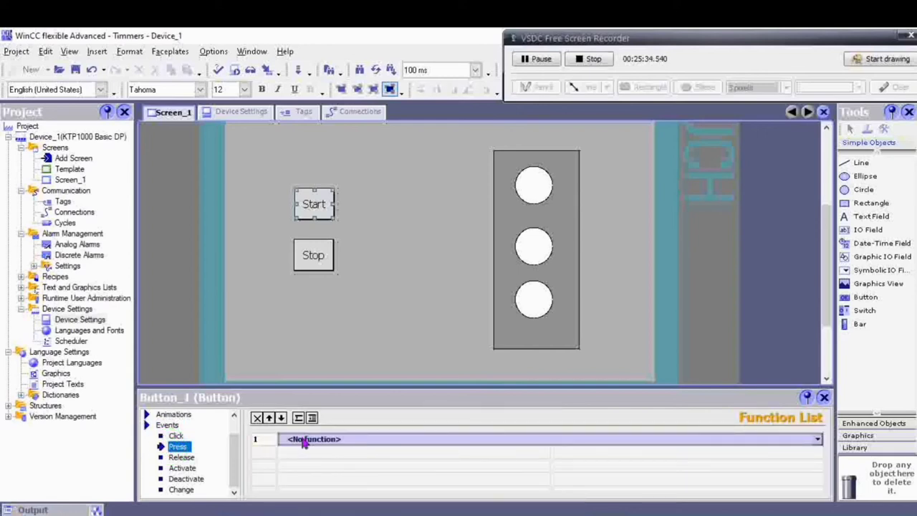
left_click(303, 438)
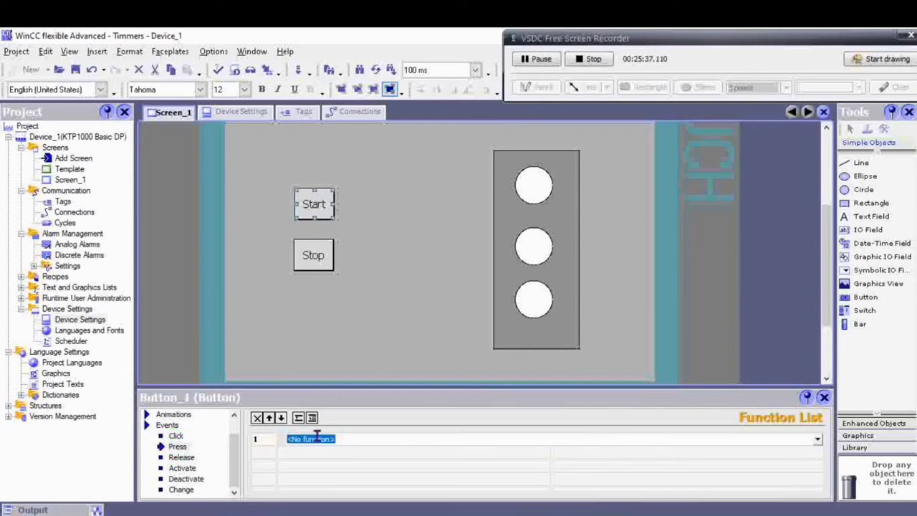
left_click(818, 440)
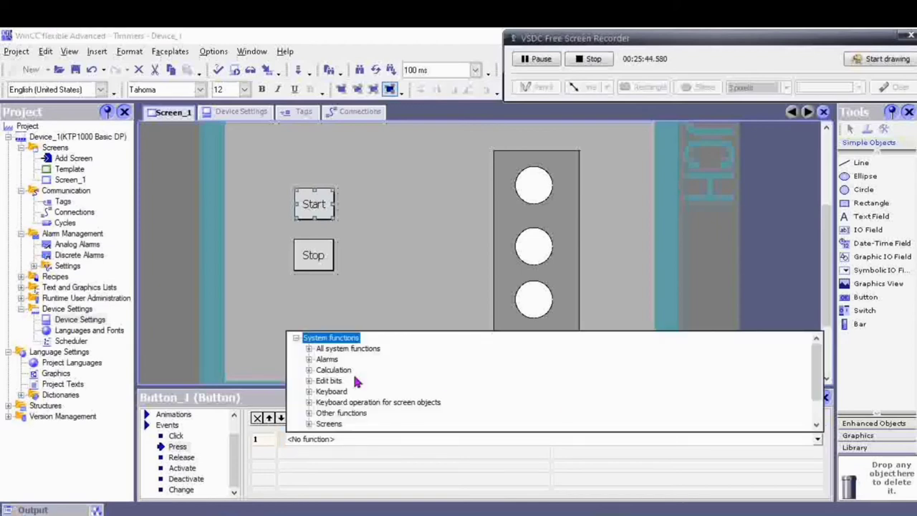
left_click(816, 425)
left_click(816, 424)
left_click(816, 424)
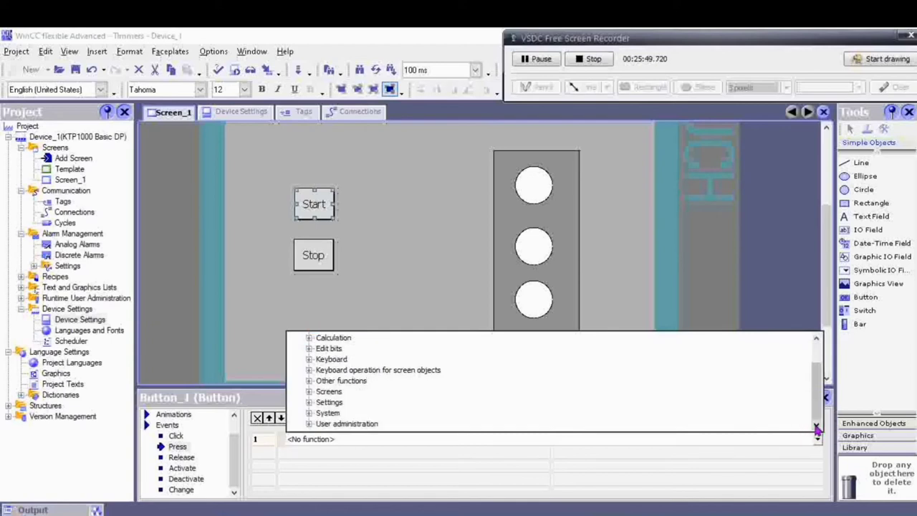
left_click(817, 424)
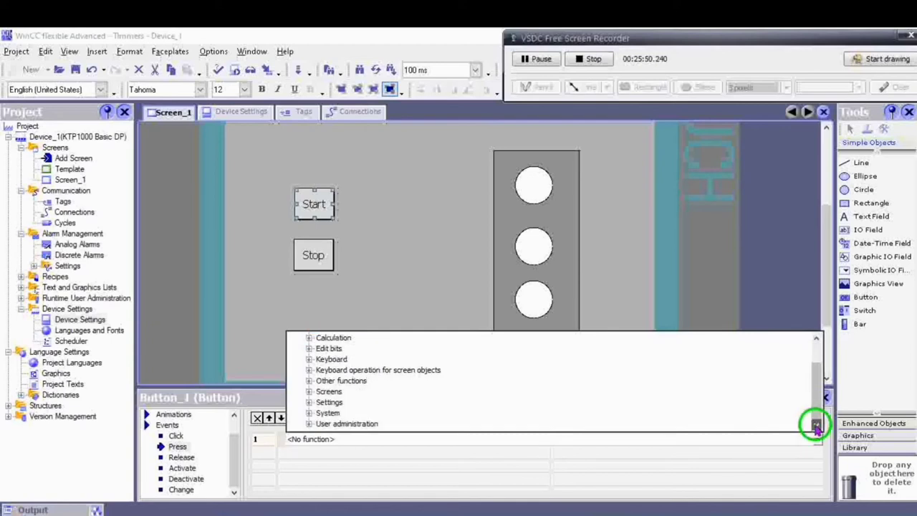
left_click(536, 59)
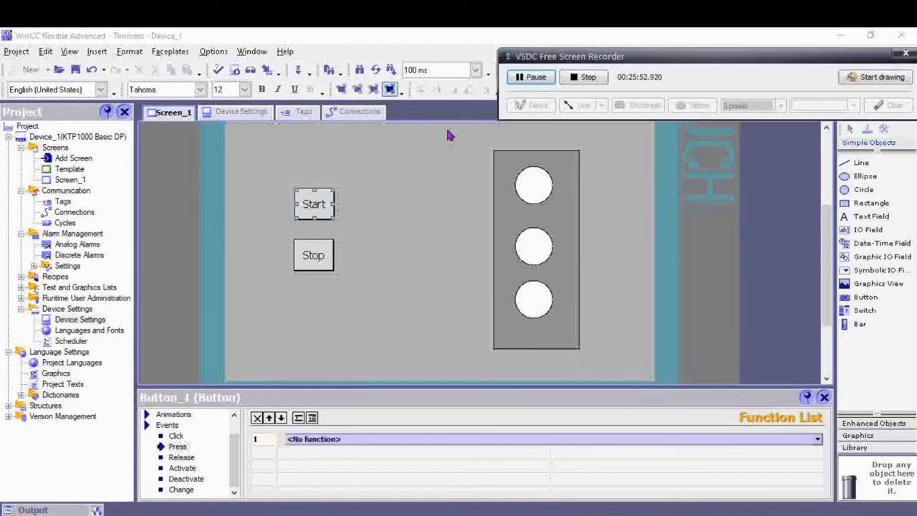
left_click(818, 440)
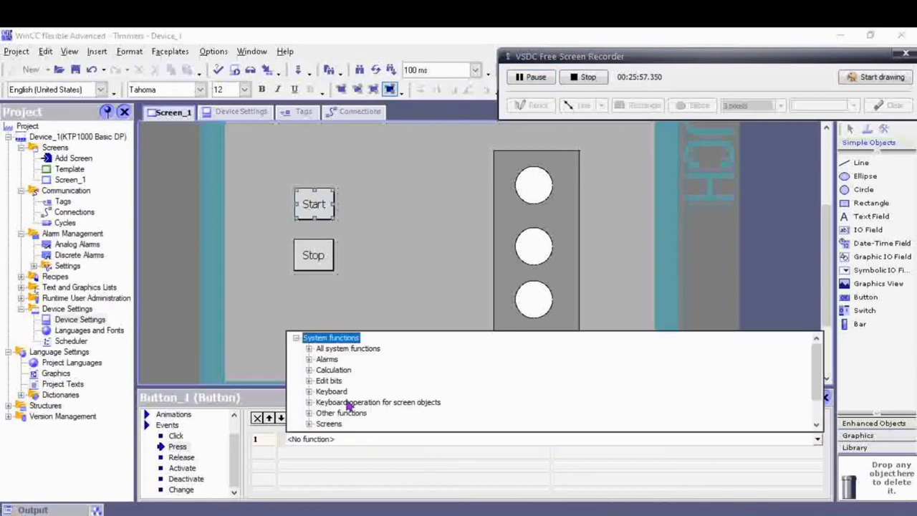
left_click(309, 382)
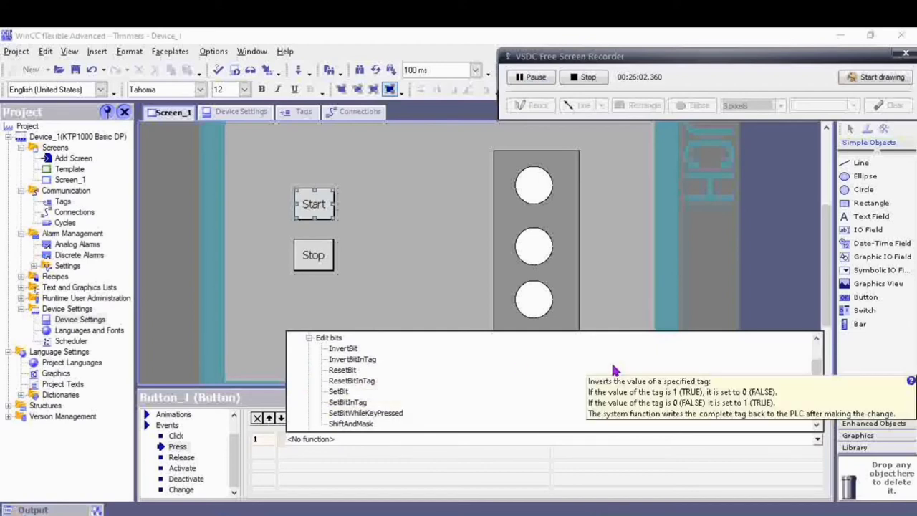
left_click(341, 392)
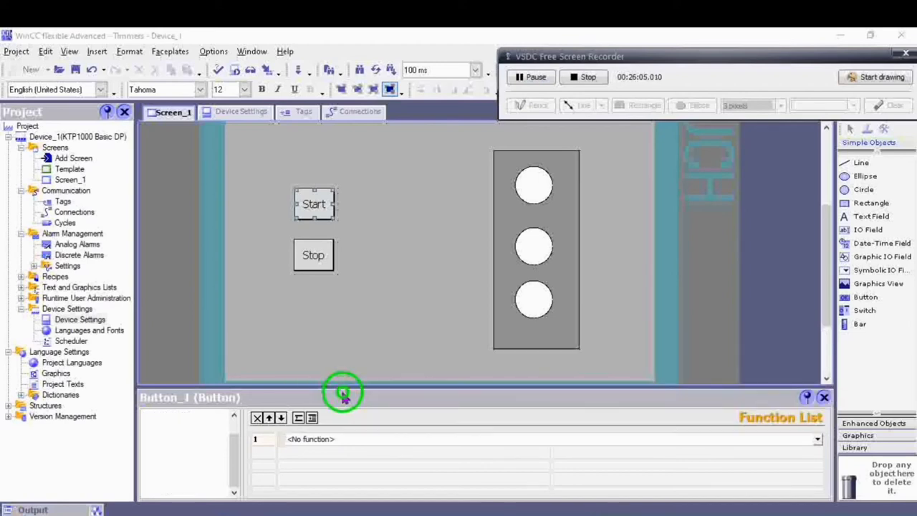
Assign the start PB tag as the InOut tag of the Start button's SetBit function.
left_click(614, 452)
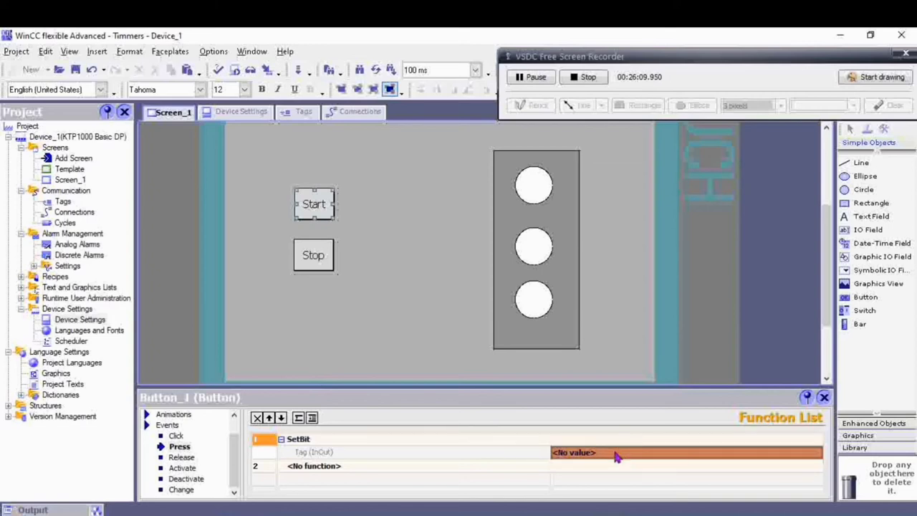
left_click(624, 451)
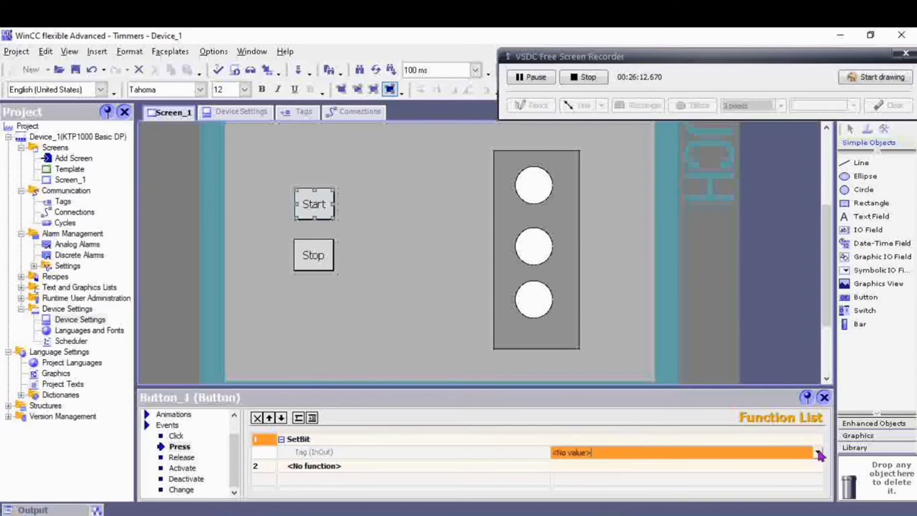
left_click(819, 452)
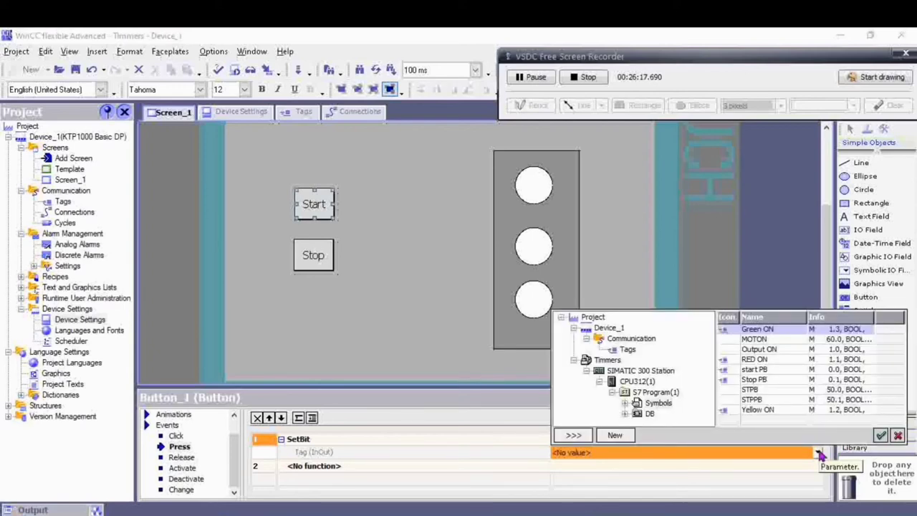
double_click(754, 370)
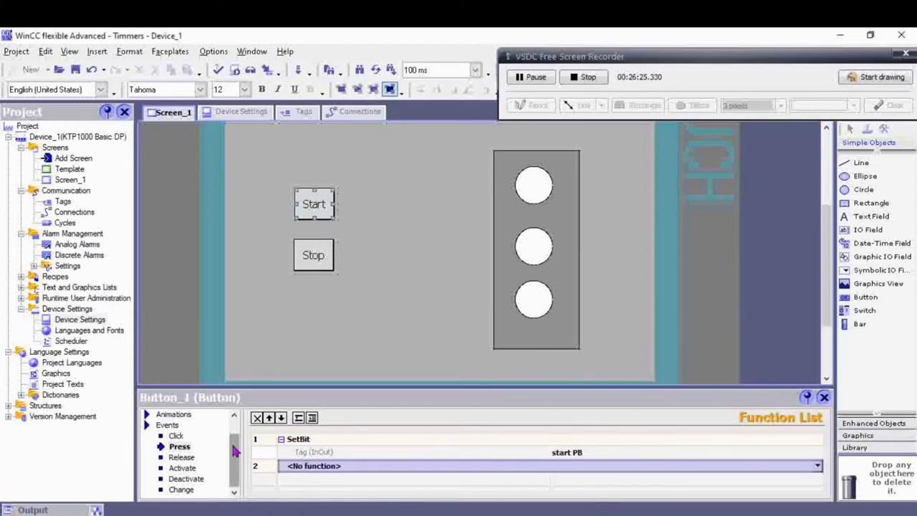
Assign the ResetBit system function to the Release event of the Start button.
left_click(180, 458)
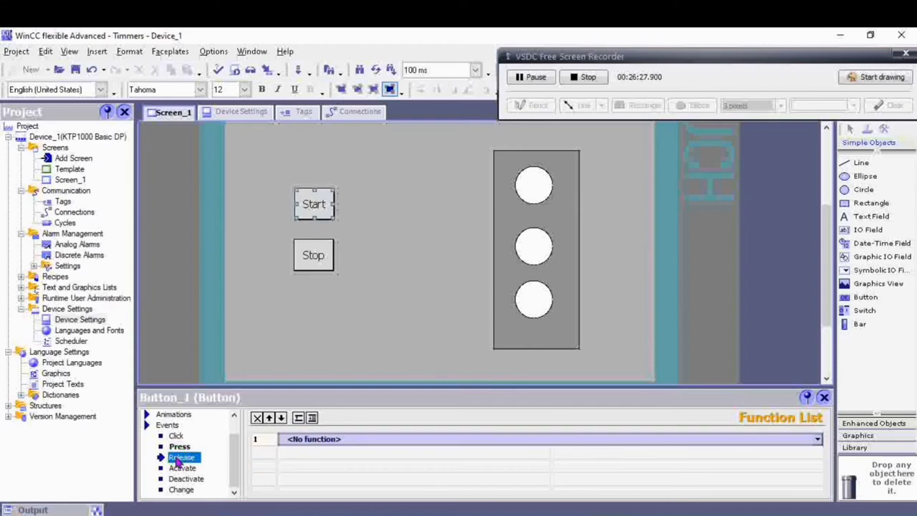
left_click(818, 440)
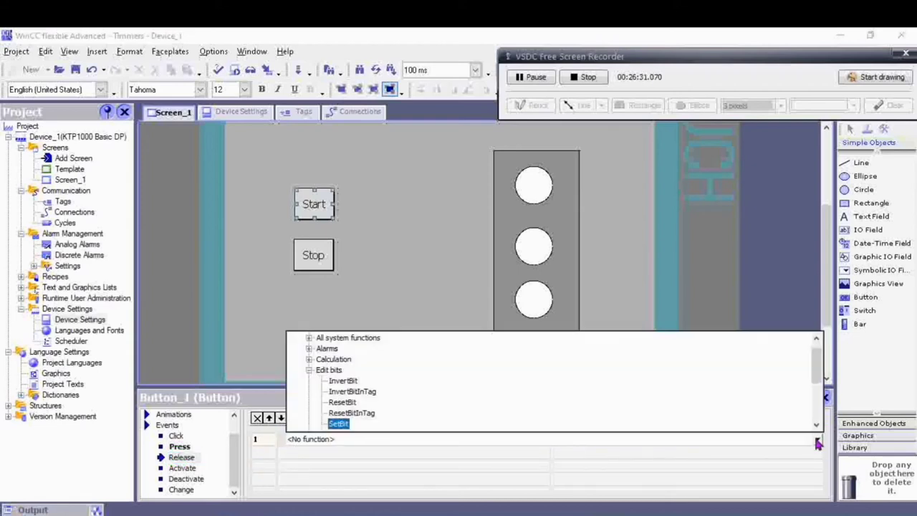
left_click(347, 404)
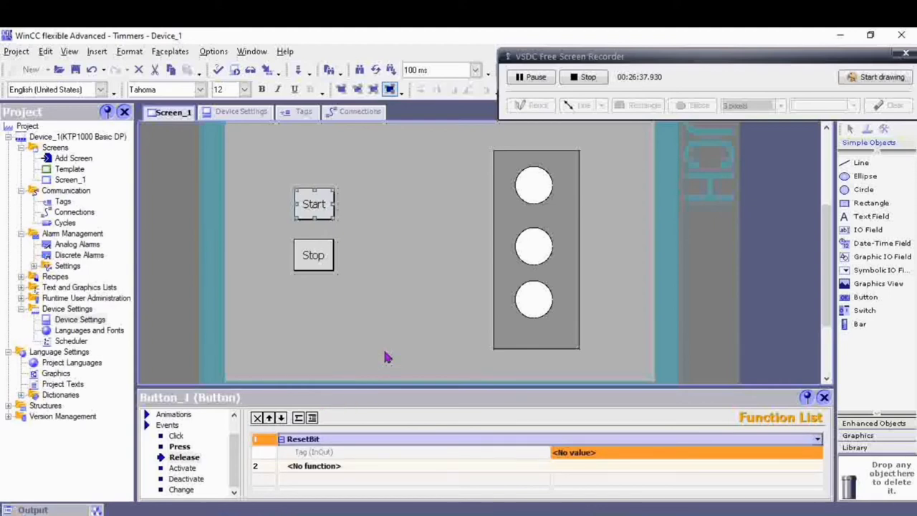
Assign the SetBit system function from Edit bits to the Press event of the Stop button.
left_click(313, 257)
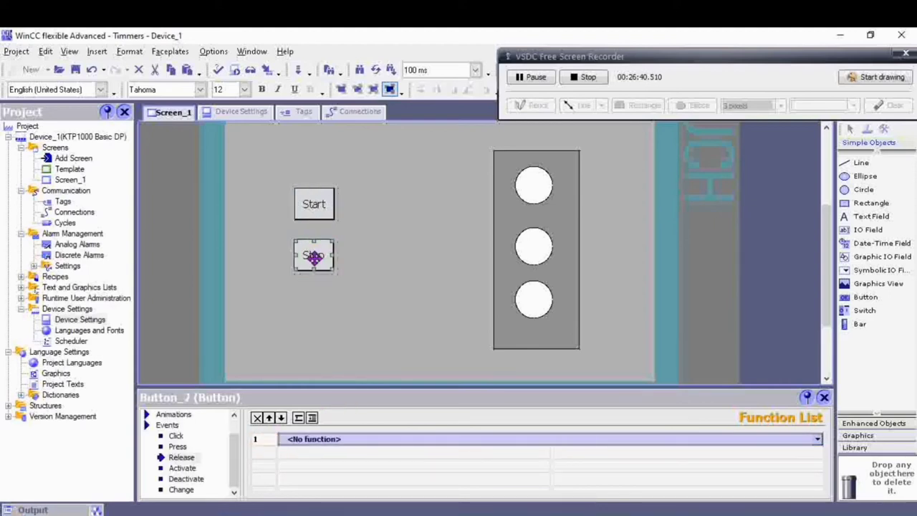
left_click(178, 446)
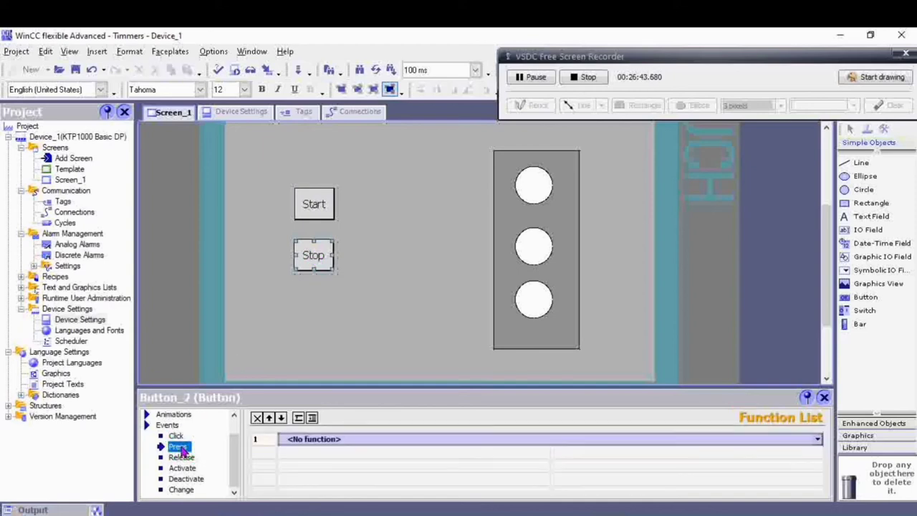
left_click(817, 438)
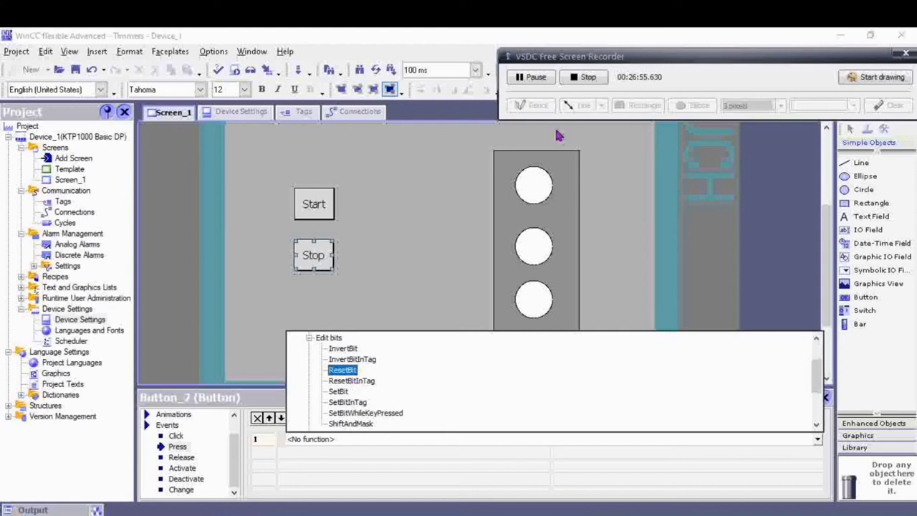
left_click(537, 77)
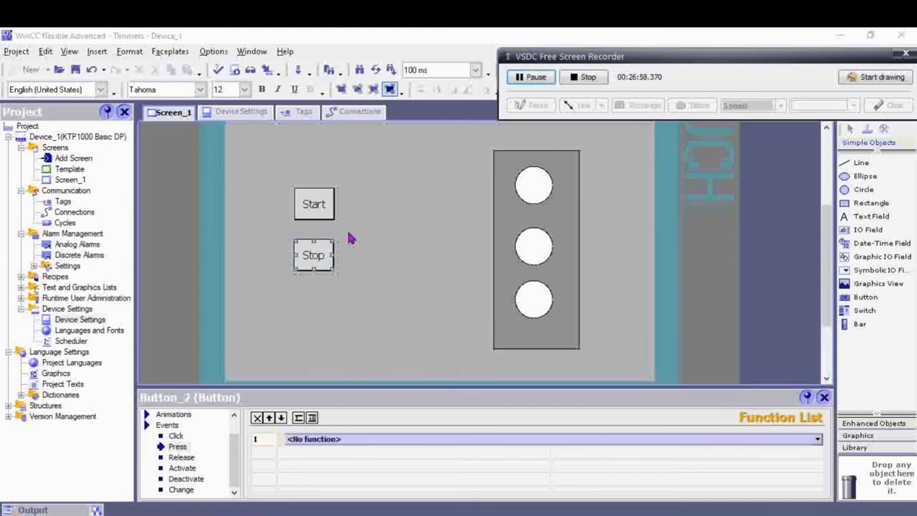
left_click(177, 447)
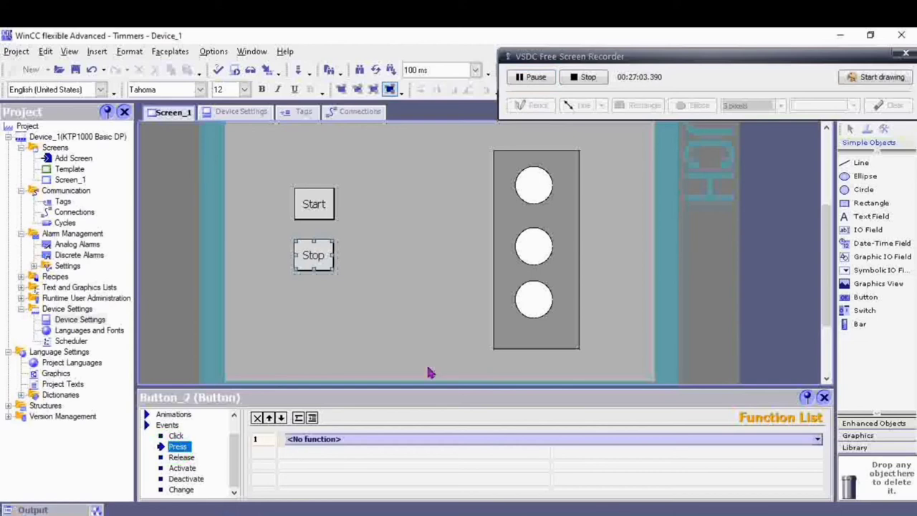
left_click(817, 440)
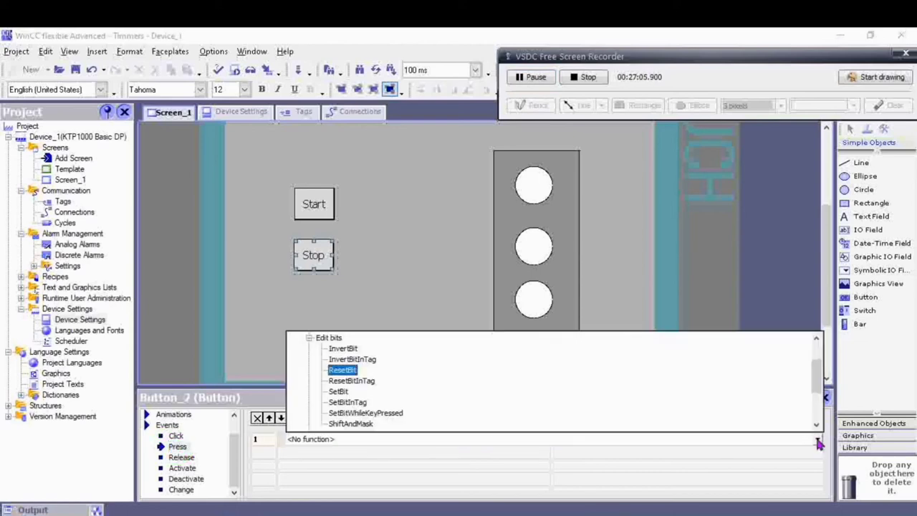
left_click(339, 392)
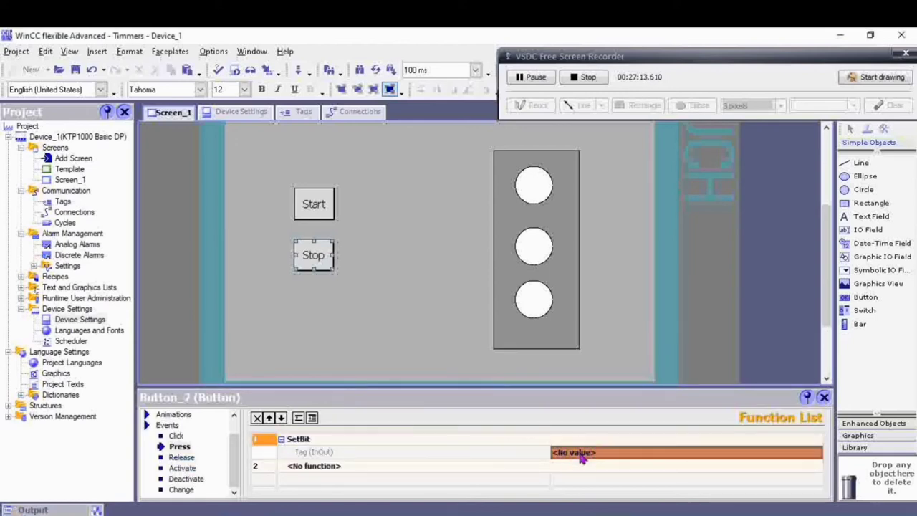
Assign the Stop PB tag as the InOut tag of the Stop button's SetBit function.
left_click(813, 451)
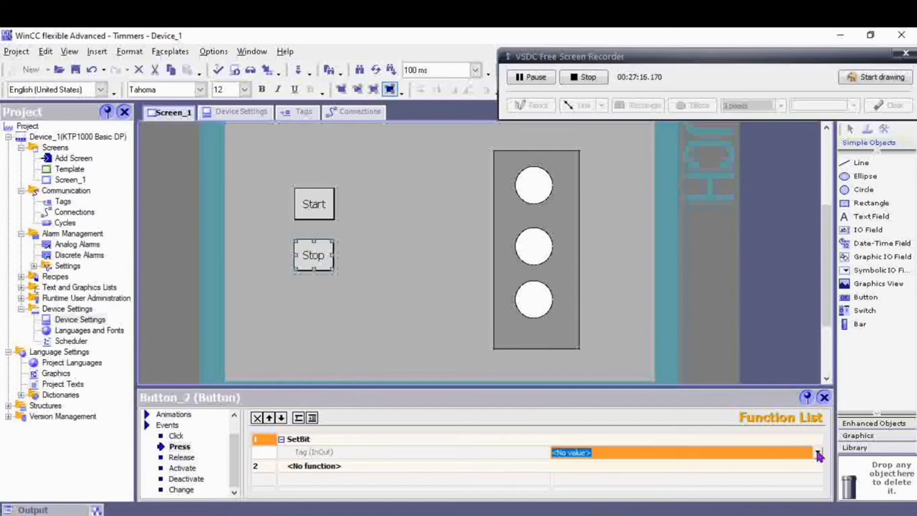
left_click(815, 452)
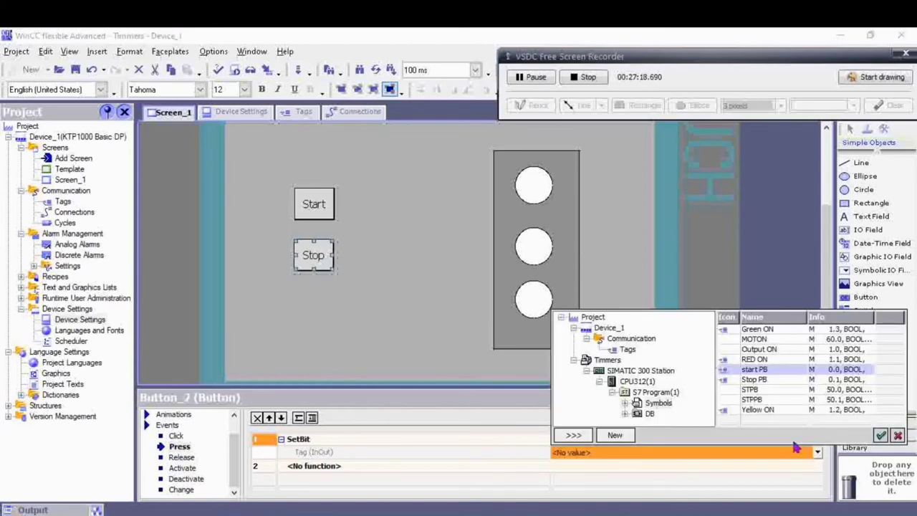
double_click(764, 380)
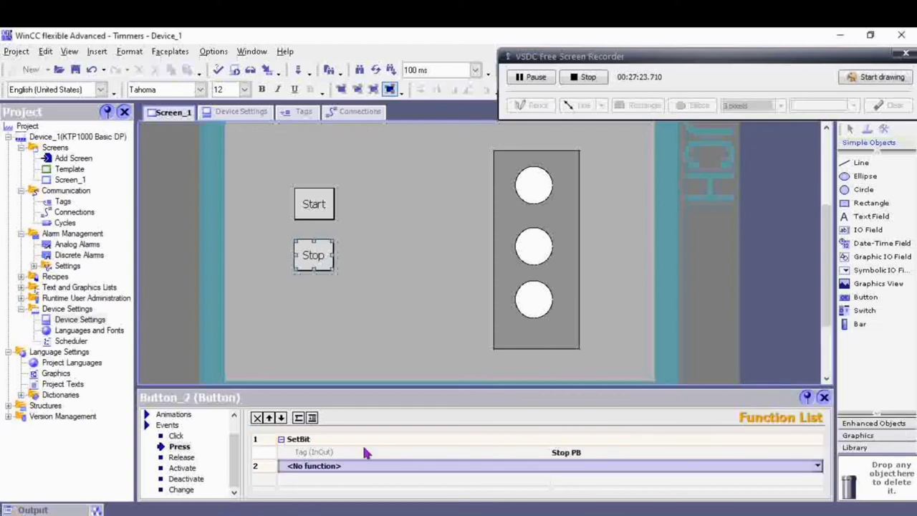
Assign the ResetBit system function from Edit bits to the Release event of the Stop button.
left_click(183, 458)
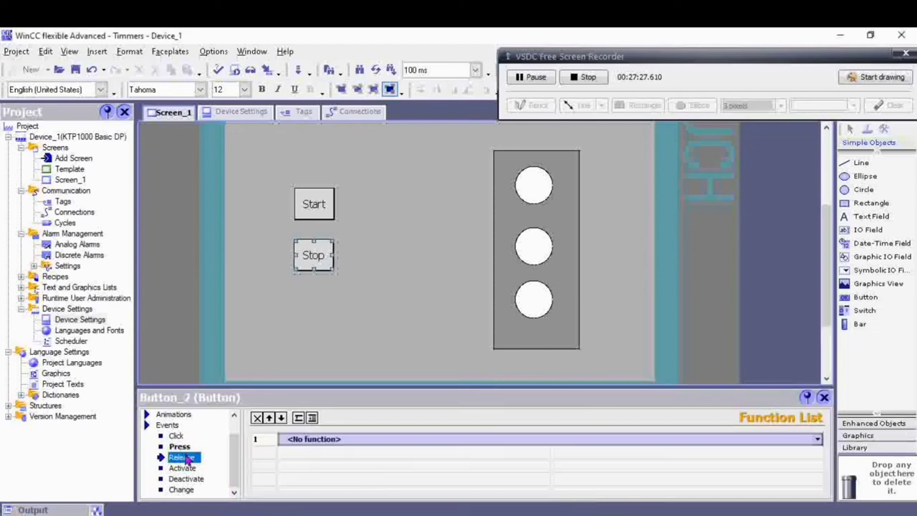
left_click(350, 439)
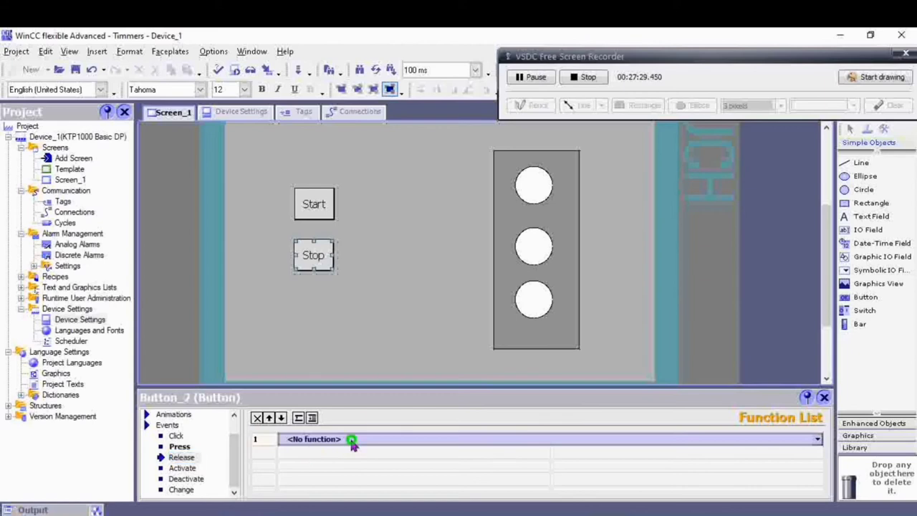
left_click(817, 439)
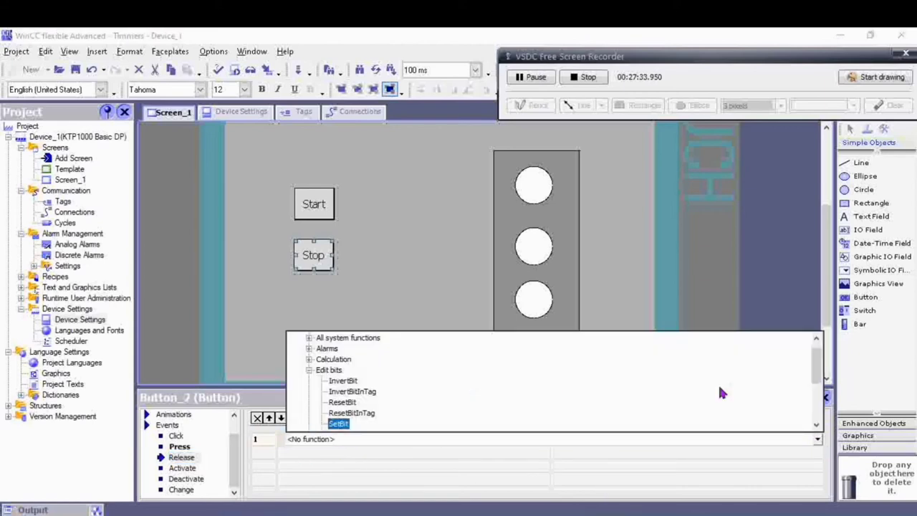
left_click(817, 425)
left_click(817, 424)
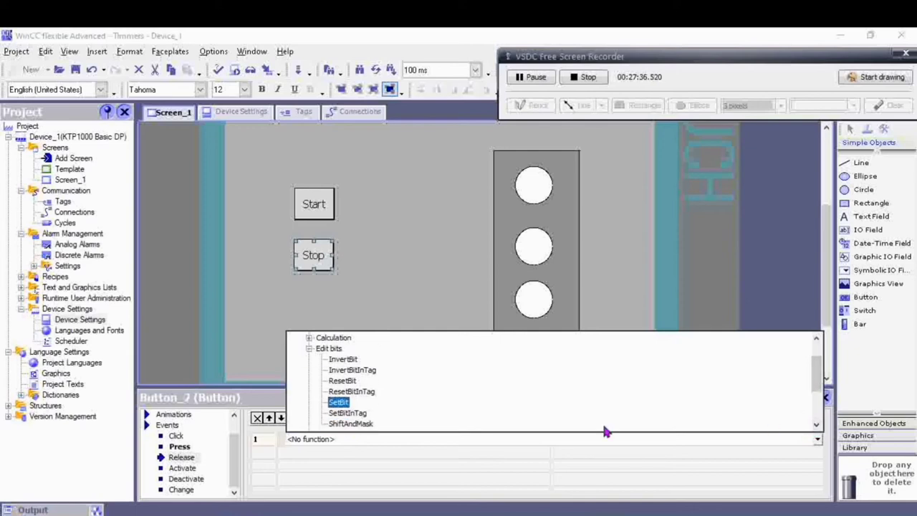
left_click(352, 381)
left_click(352, 381)
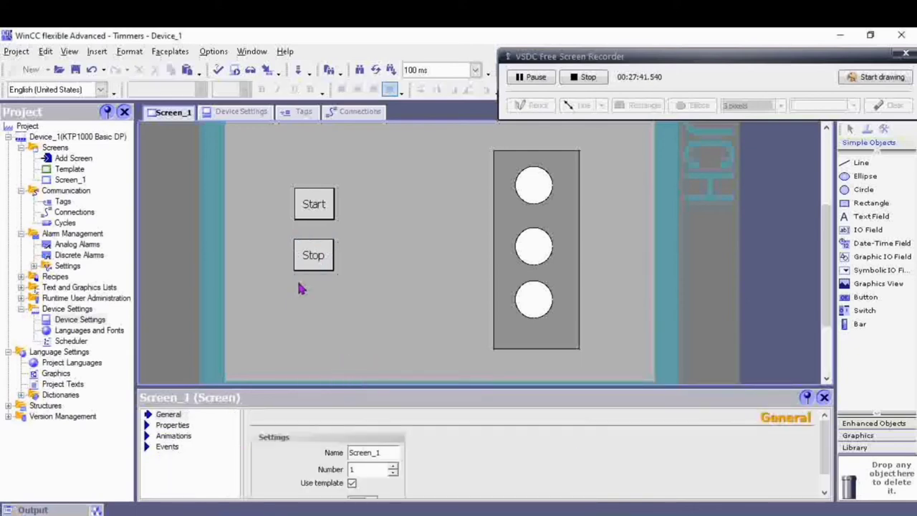
Assign the Stop PB tag as the InOut tag of the Stop button's ResetBit function.
left_click(307, 256)
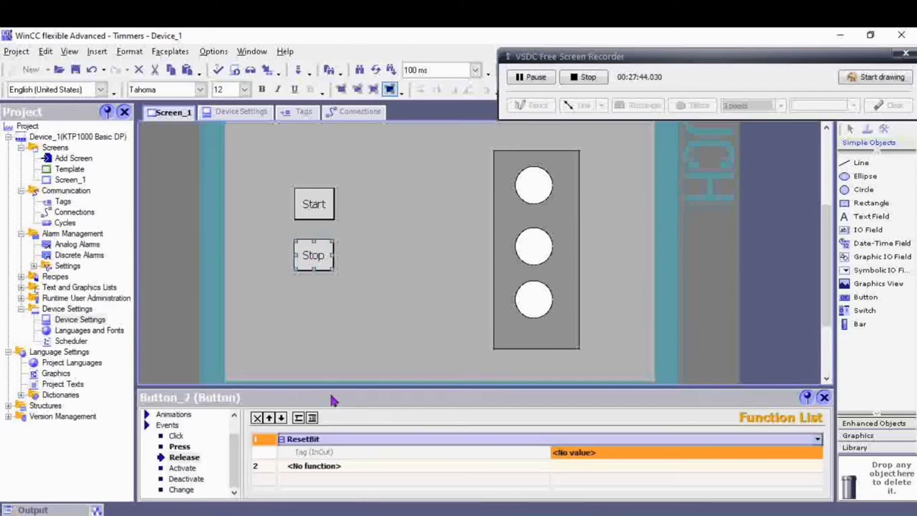
left_click(677, 455)
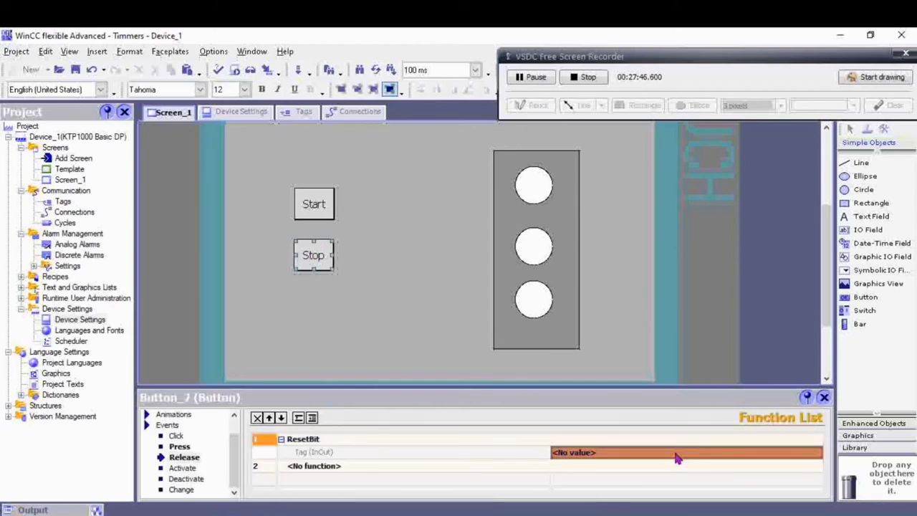
left_click(762, 454)
left_click(817, 454)
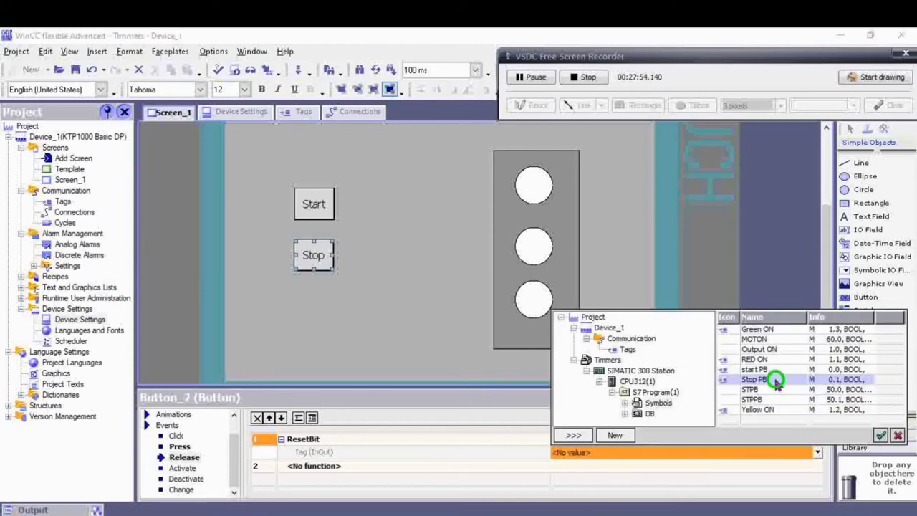
double_click(774, 381)
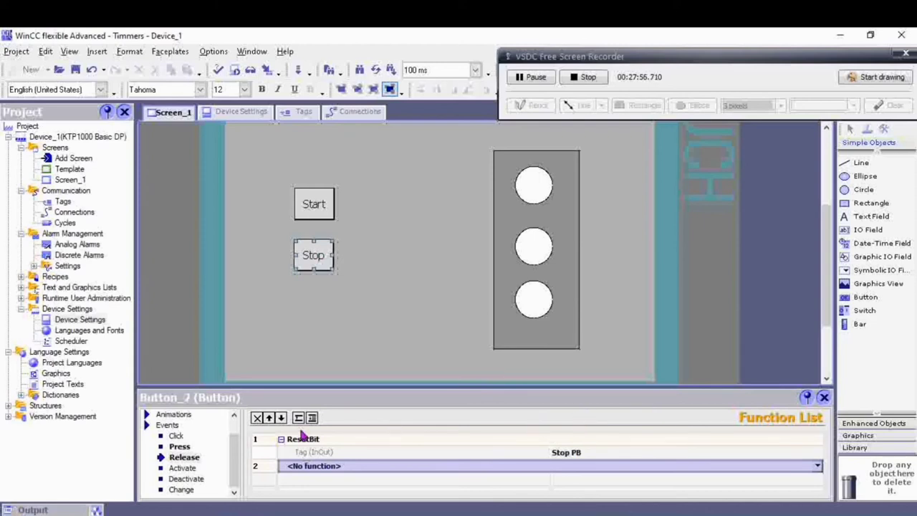
Assign the start PB tag as the InOut tag of the ResetBit function on the Start button's Release event.
left_click(310, 202)
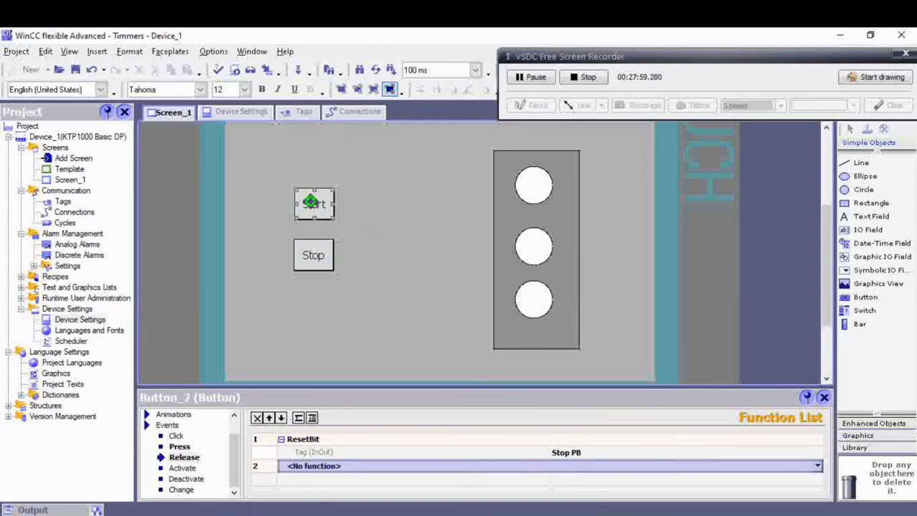
left_click(184, 458)
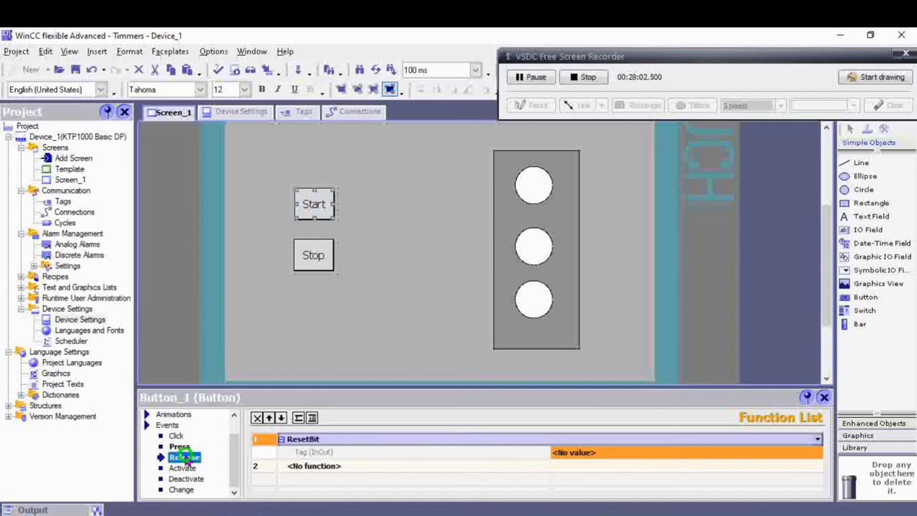
left_click(600, 455)
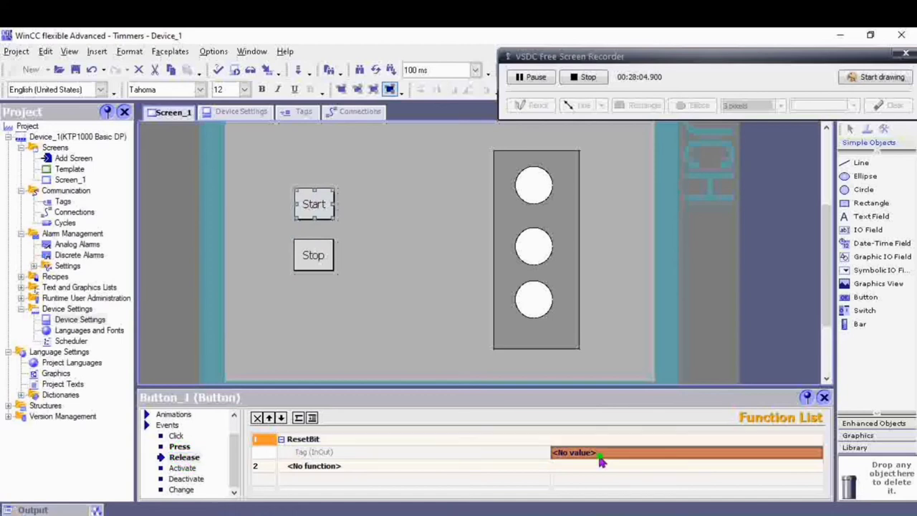
left_click(781, 458)
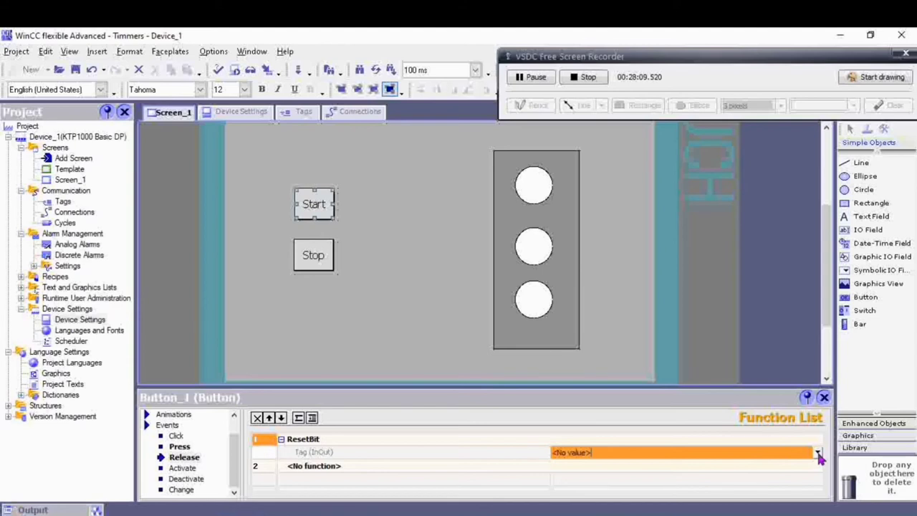
left_click(818, 454)
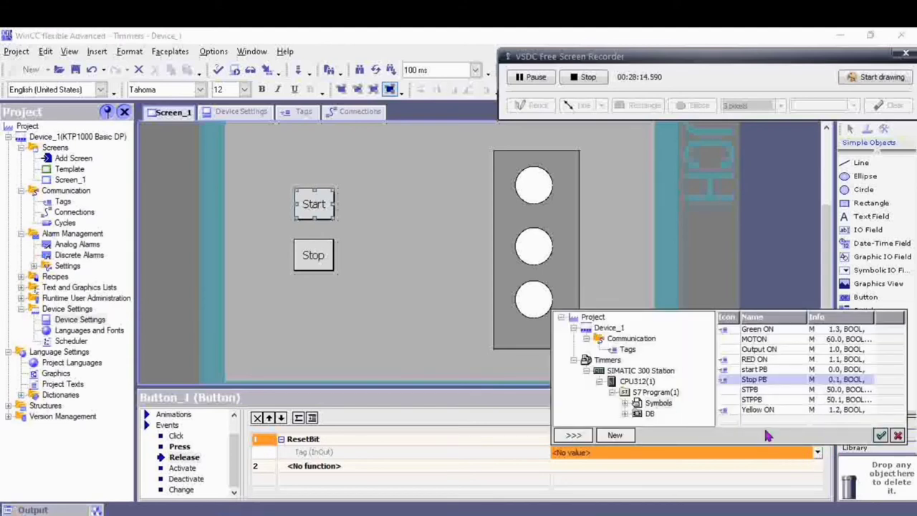
double_click(765, 370)
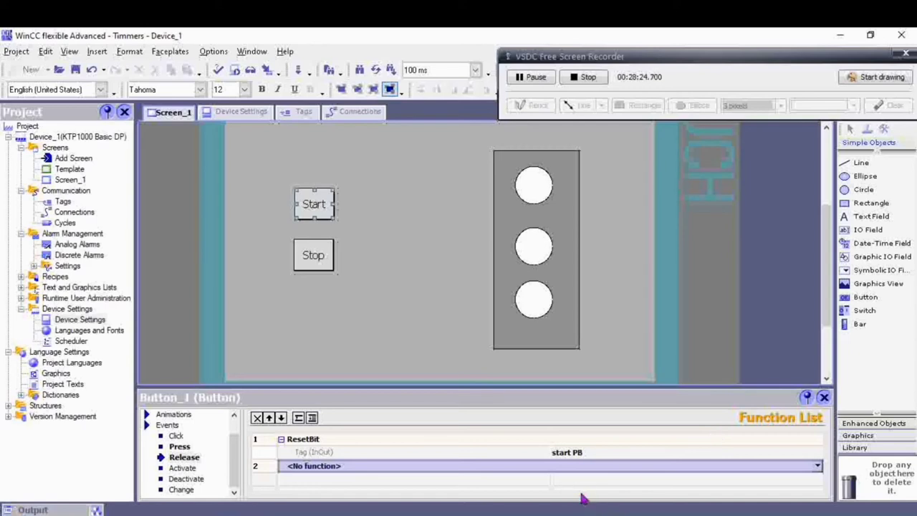
left_click(450, 296)
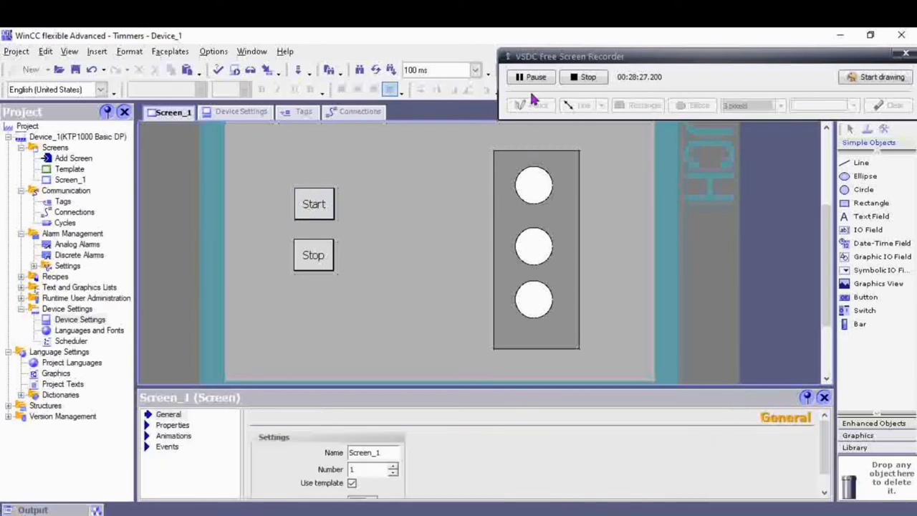
Enable the appearance animation of the uppermost lamp circle by assigning it the RED ON tag.
left_click(530, 169)
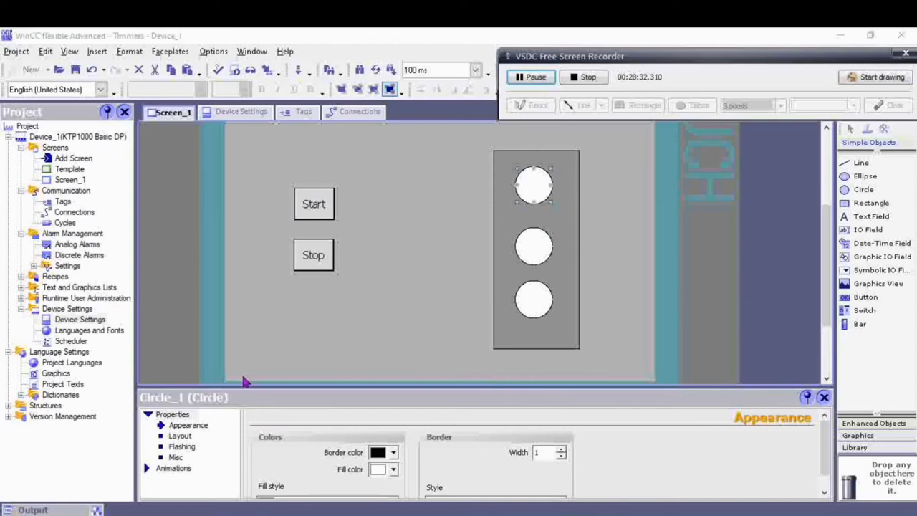
left_click(160, 425)
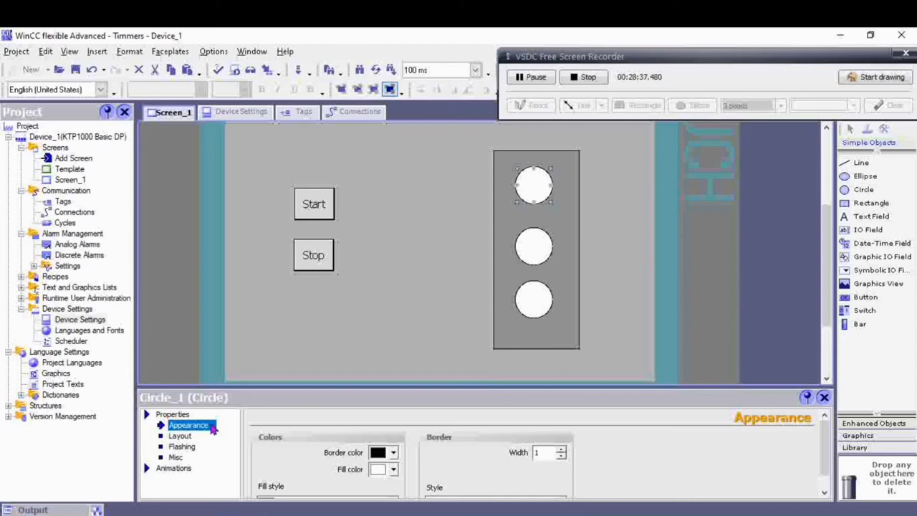
left_click(825, 494)
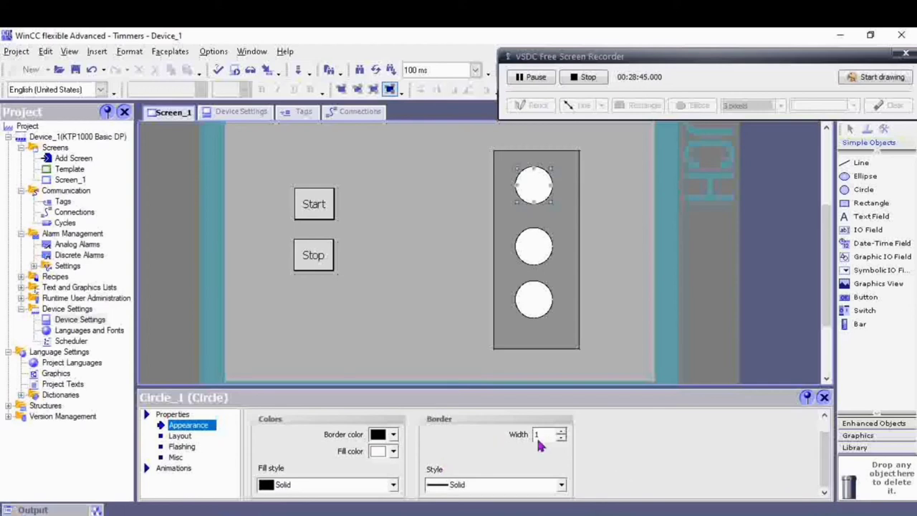
left_click(148, 469)
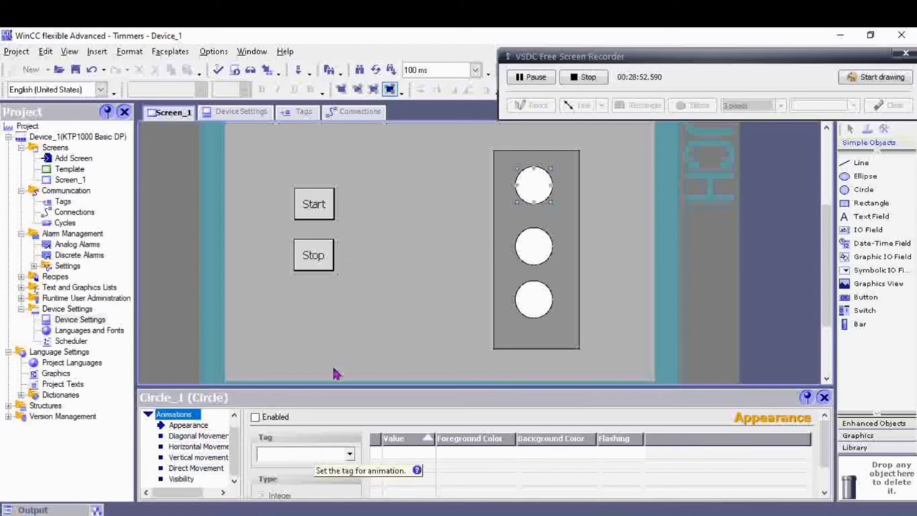
left_click(514, 87)
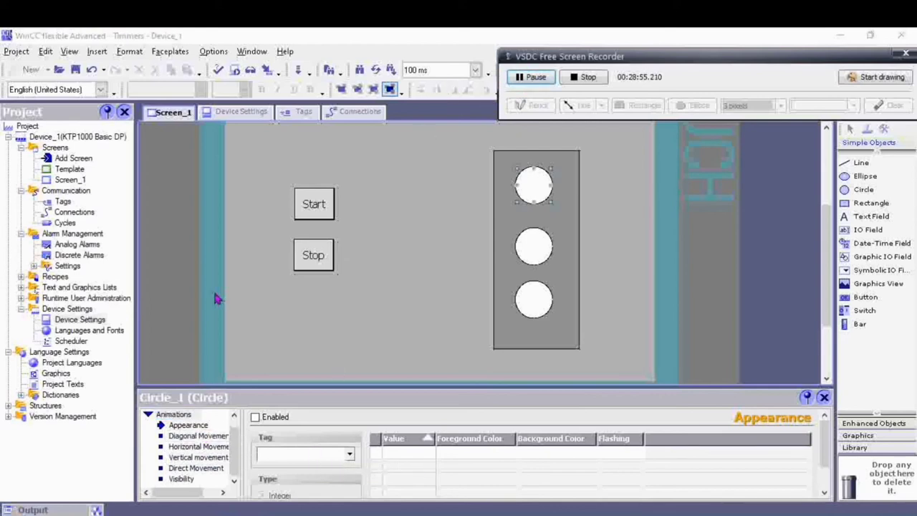
left_click(164, 427)
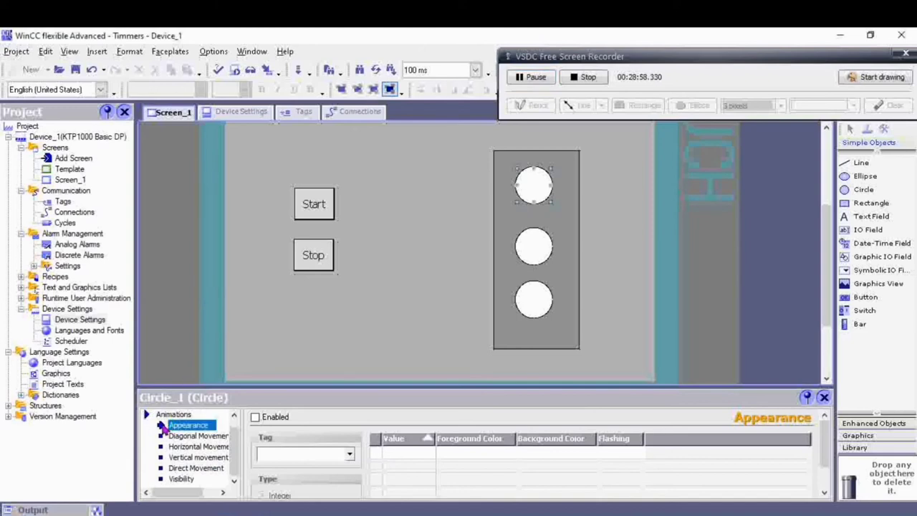
left_click(351, 456)
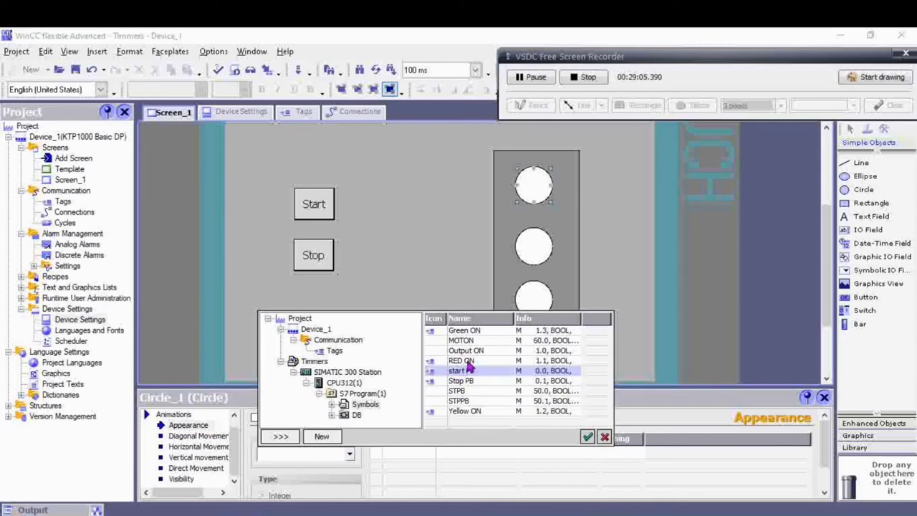
left_click(466, 361)
left_click(466, 361)
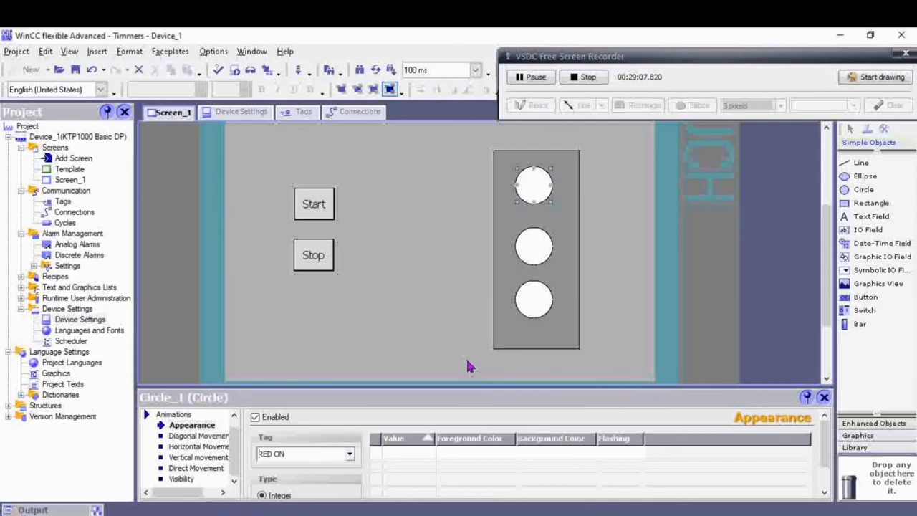
left_click(824, 494)
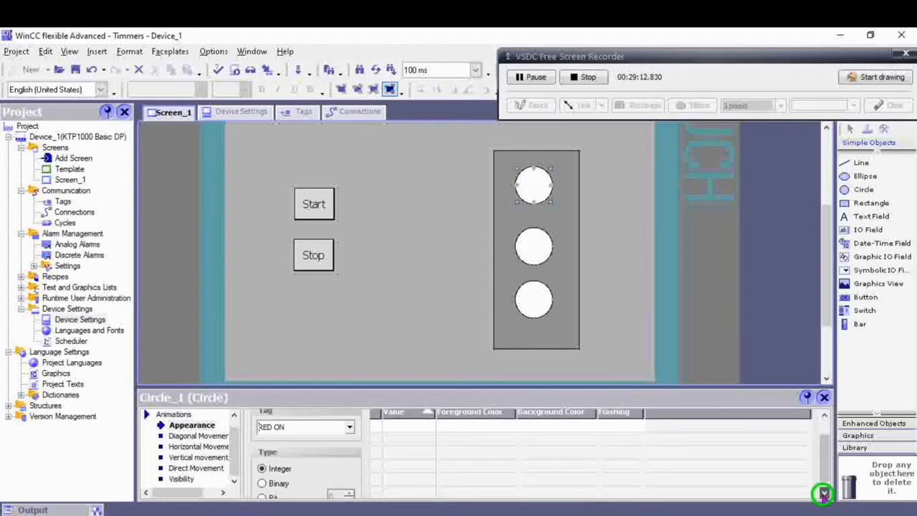
Set the uppermost lamp's RED ON appearance animation to type Bit and add a table entry for value 0.
left_click(824, 494)
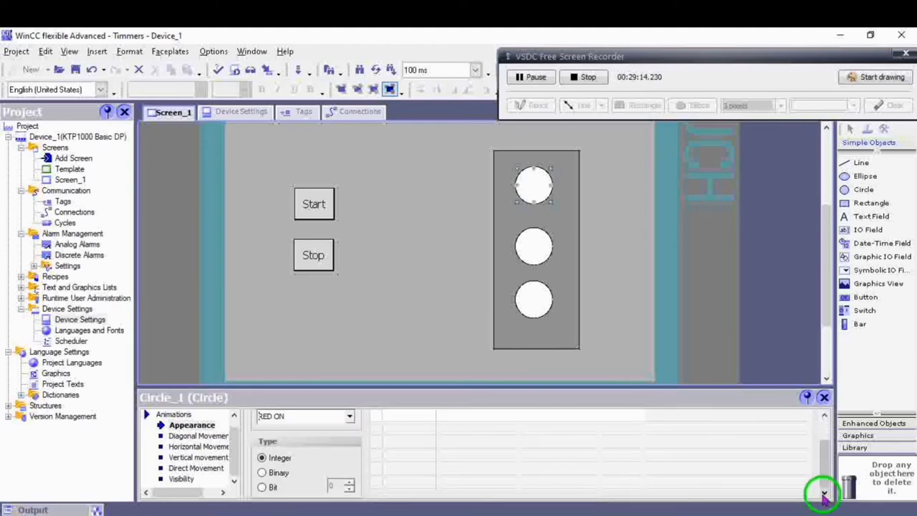
left_click(262, 487)
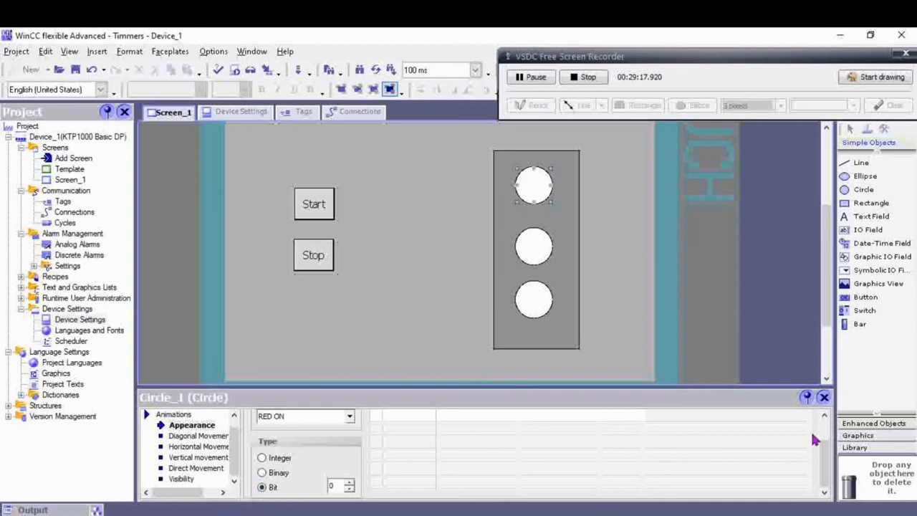
left_click(825, 415)
left_click(825, 415)
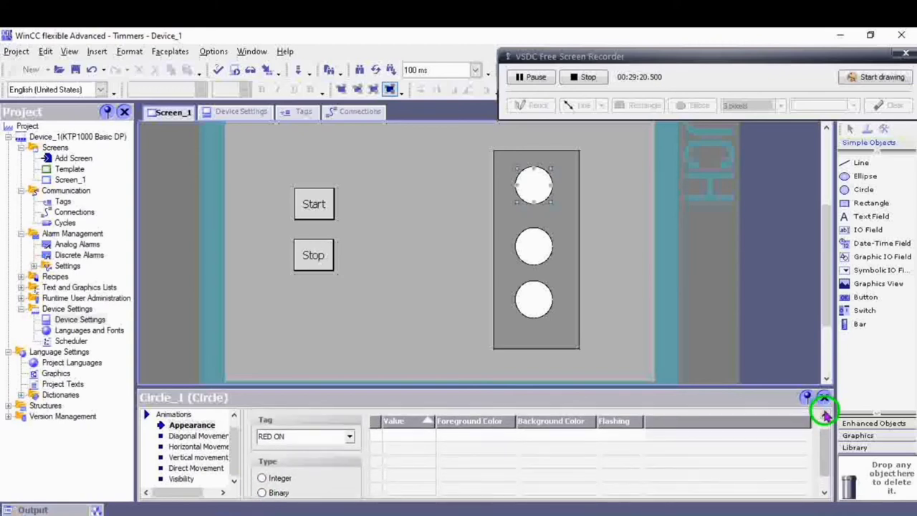
left_click(385, 444)
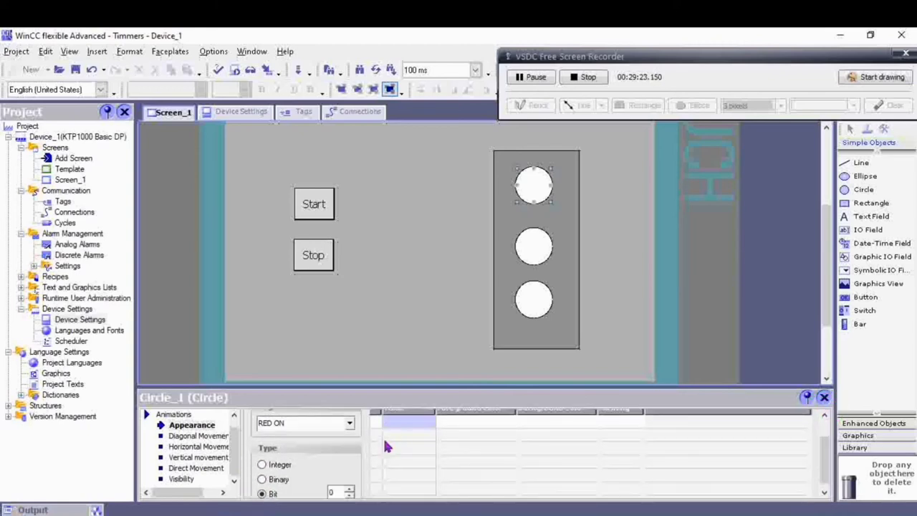
left_click(372, 427)
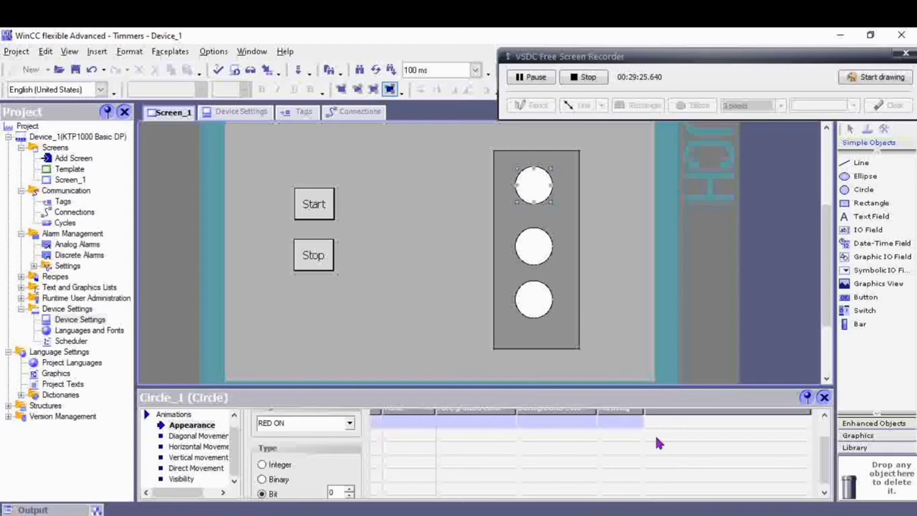
left_click(824, 416)
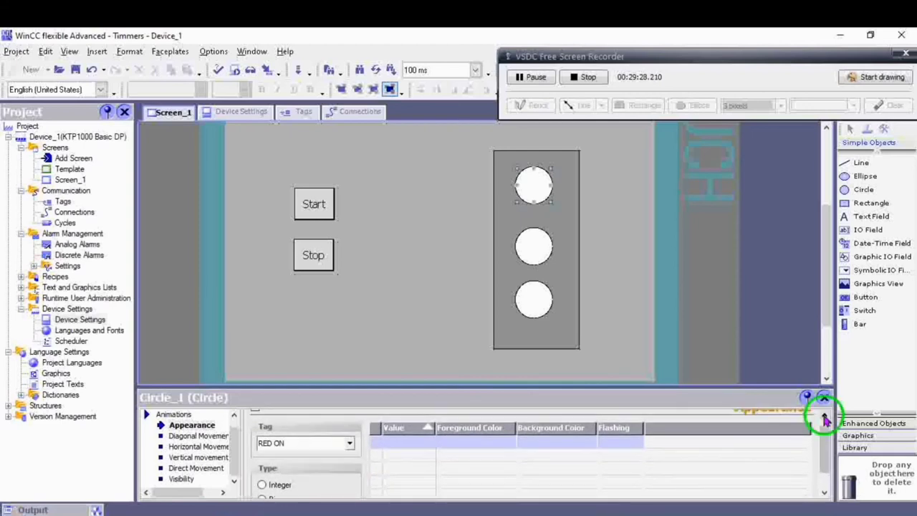
left_click(825, 416)
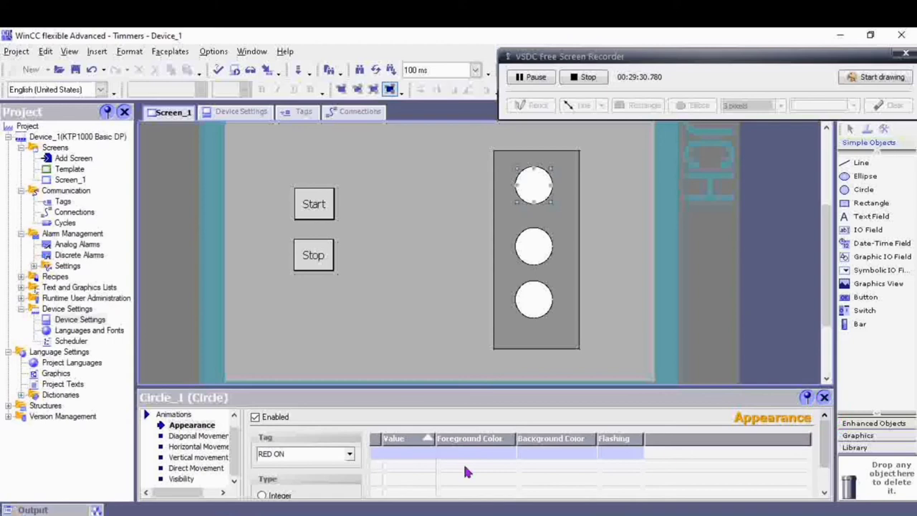
scroll(389, 446, "down", 2)
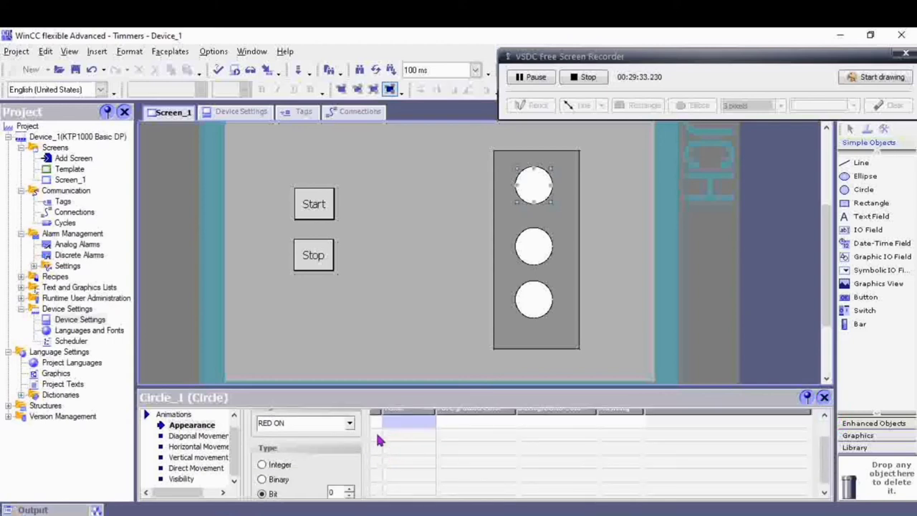
left_click(376, 422)
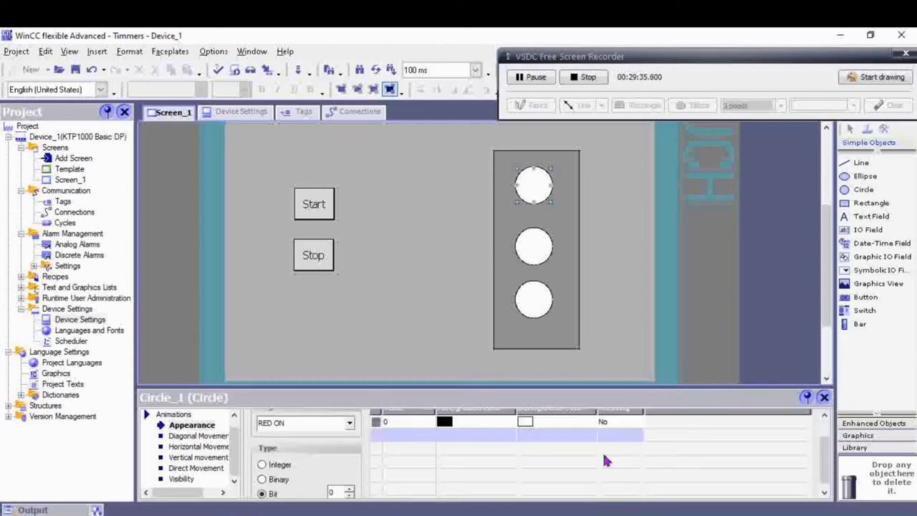
Add a table entry for value 1 to the uppermost lamp's appearance animation.
left_click(824, 416)
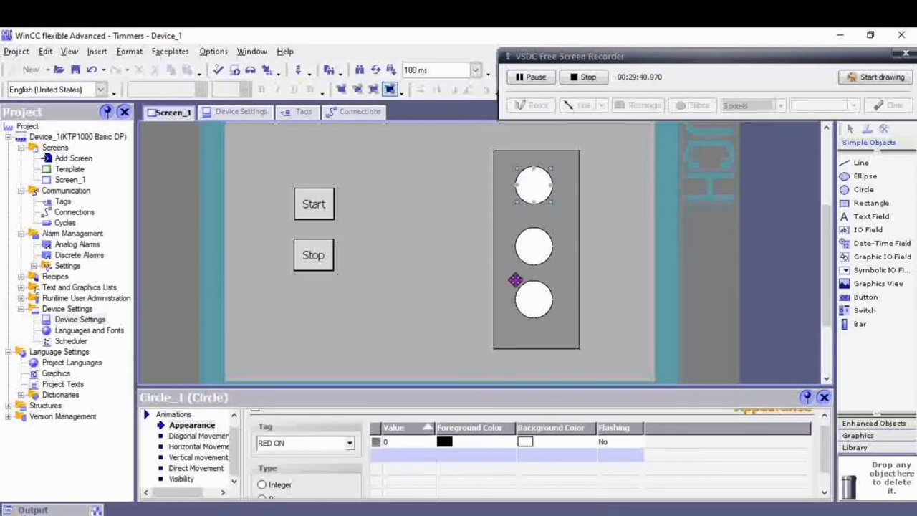
scroll(394, 452, "down", 1)
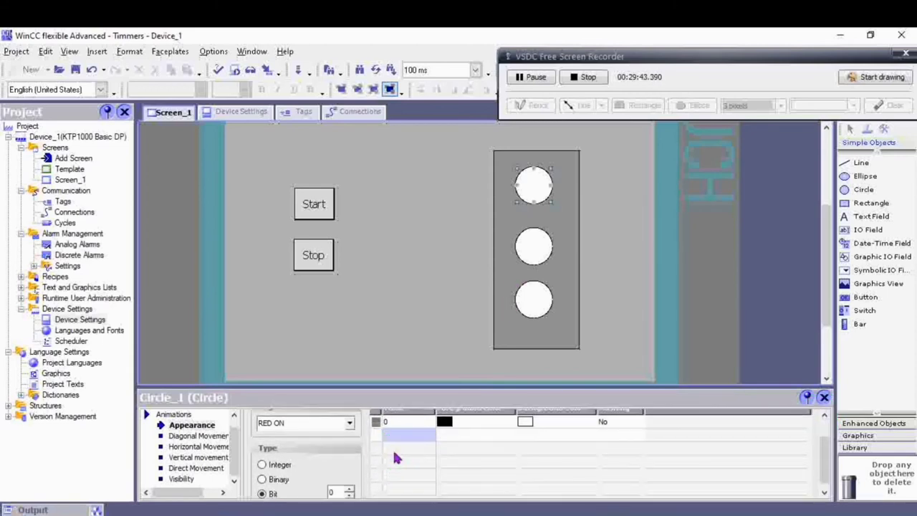
left_click(373, 442)
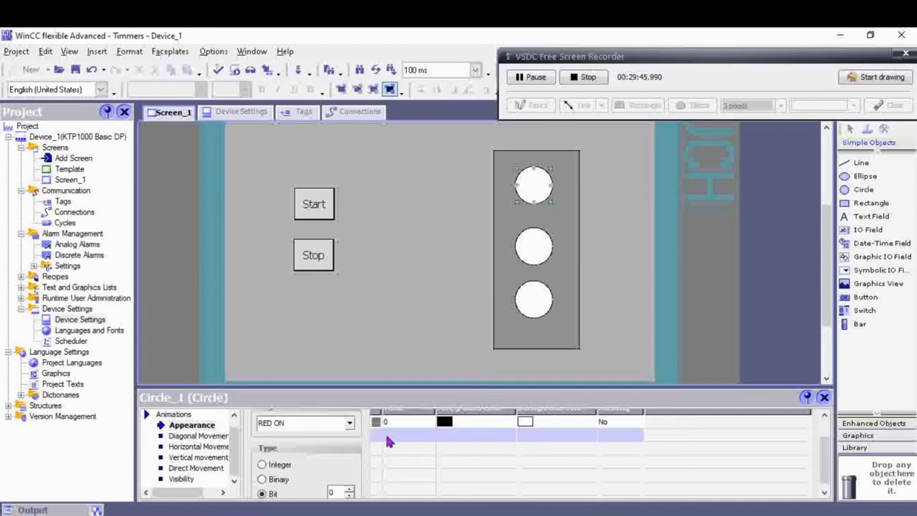
double_click(392, 438)
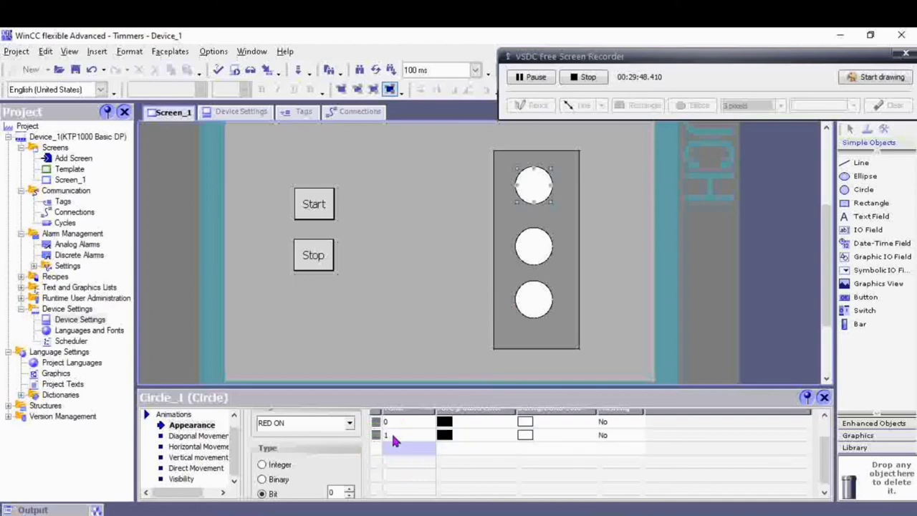
Set the background color of the uppermost lamp's value 1 entry to red.
left_click(825, 416)
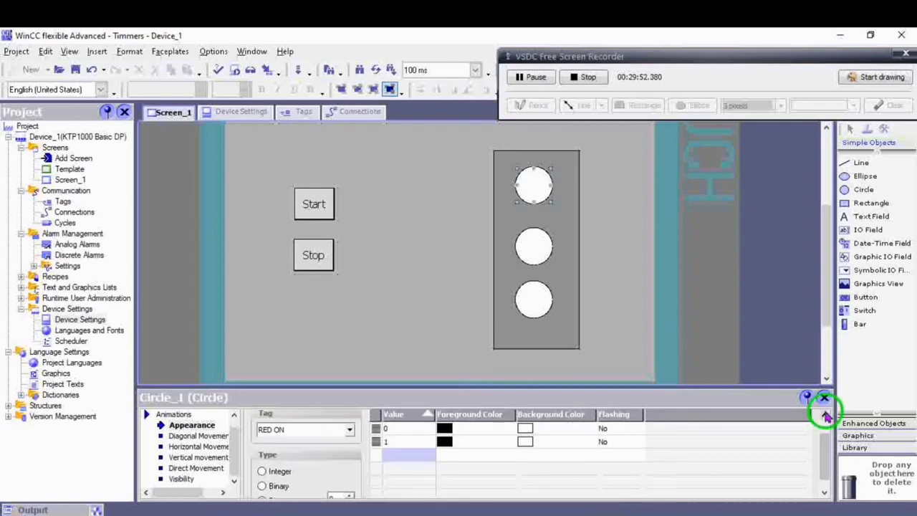
left_click(525, 450)
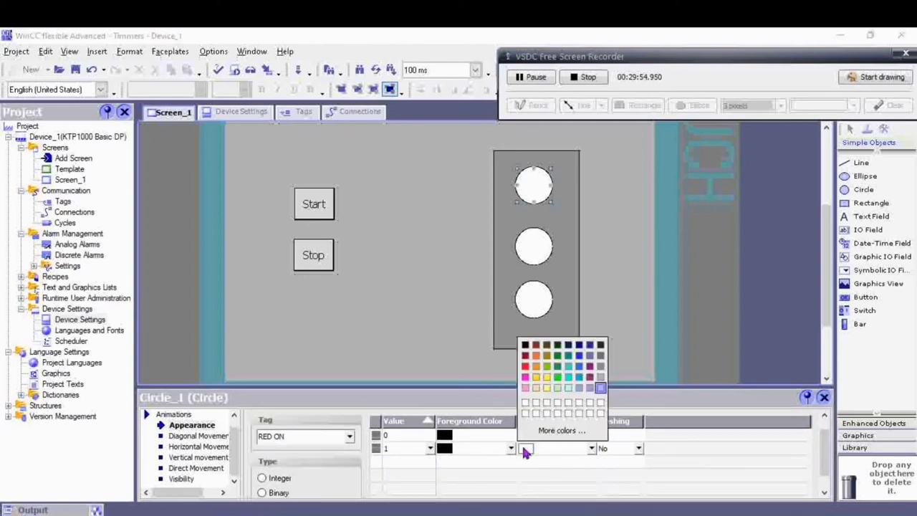
left_click(526, 365)
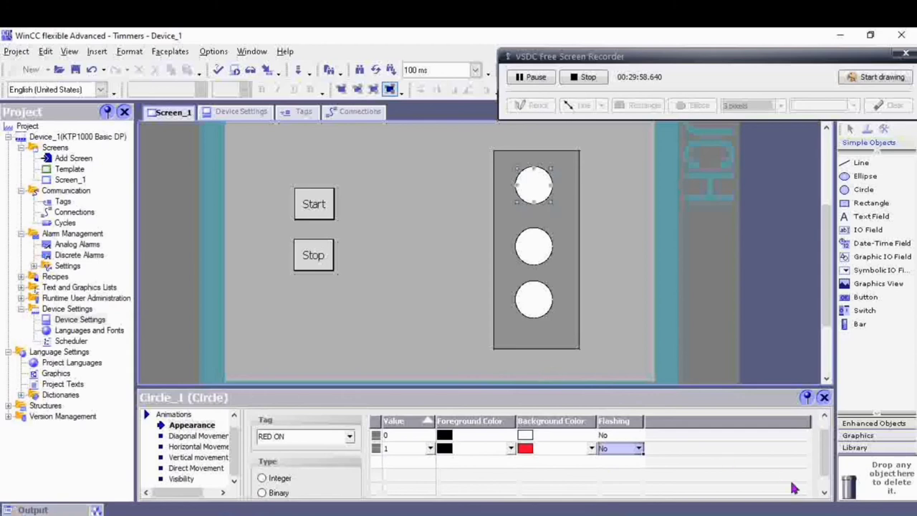
left_click(824, 495)
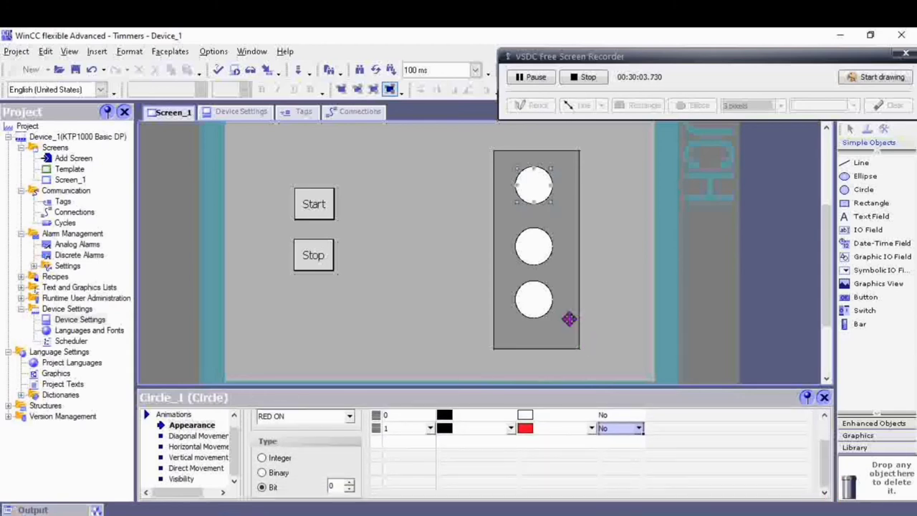
Enable the middle lamp circle's appearance animation with the Yellow ON tag and set its type to Bit.
left_click(534, 247)
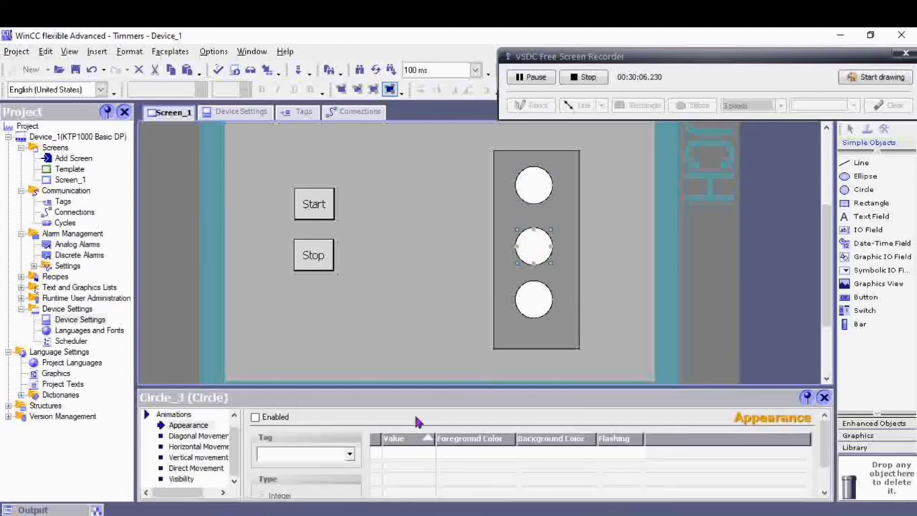
left_click(349, 457)
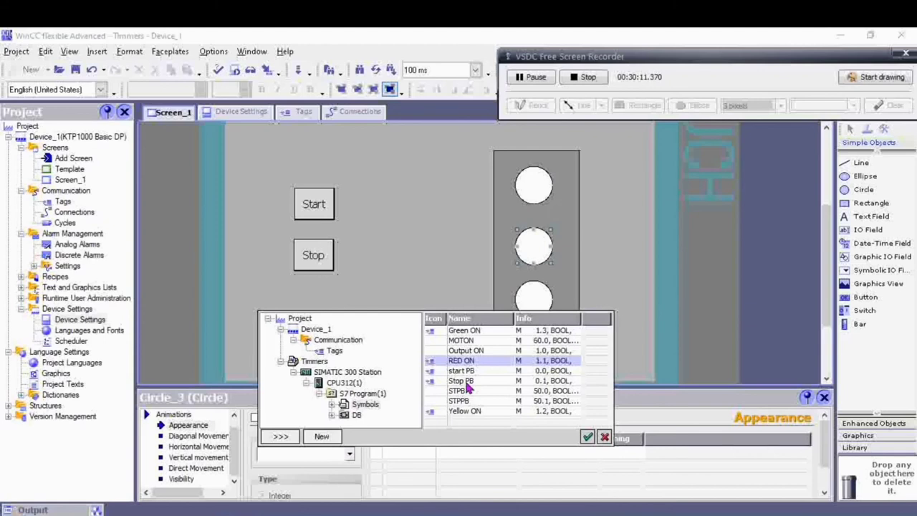
double_click(473, 412)
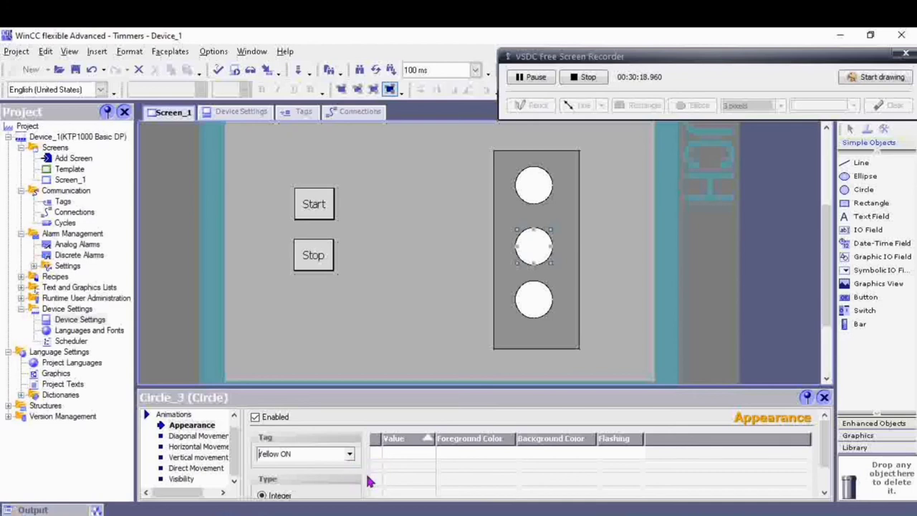
left_click(826, 495)
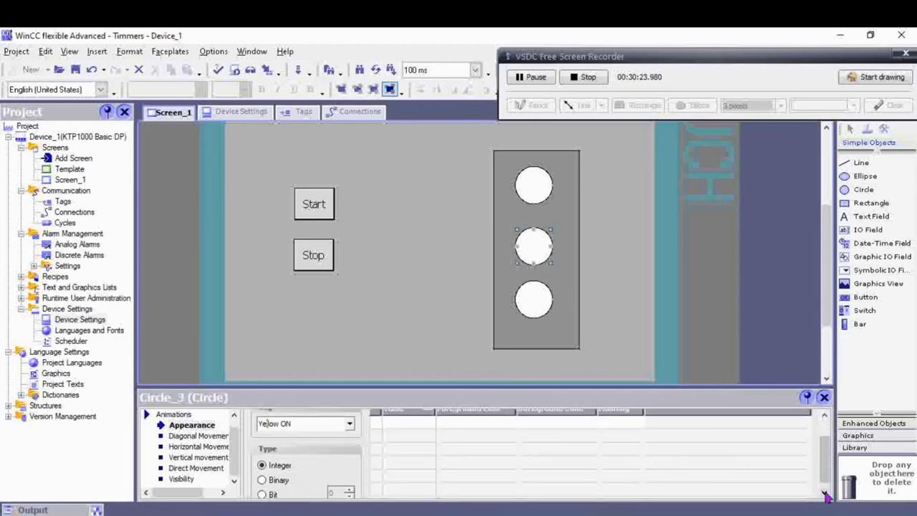
left_click(263, 491)
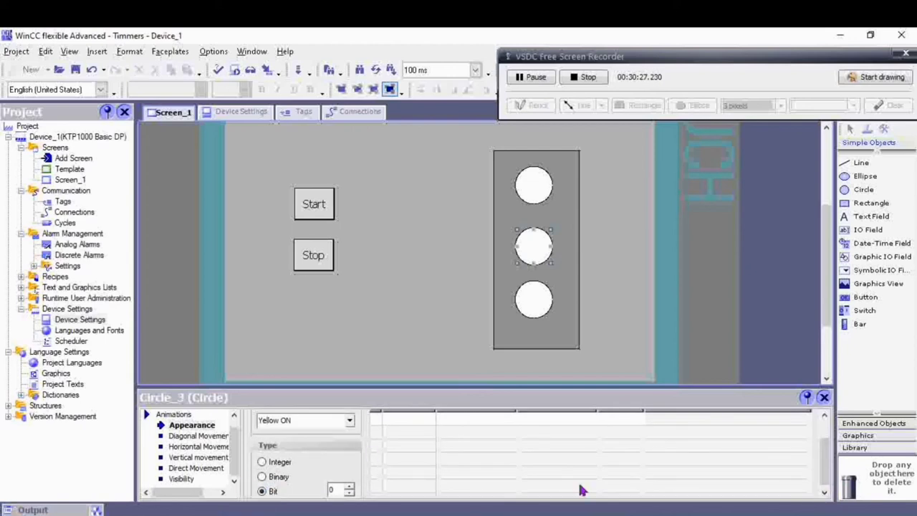
Add entries for values 0 and 1 to the middle lamp's appearance animation, giving value 1 a yellow-green background.
left_click(824, 417)
left_click(825, 417)
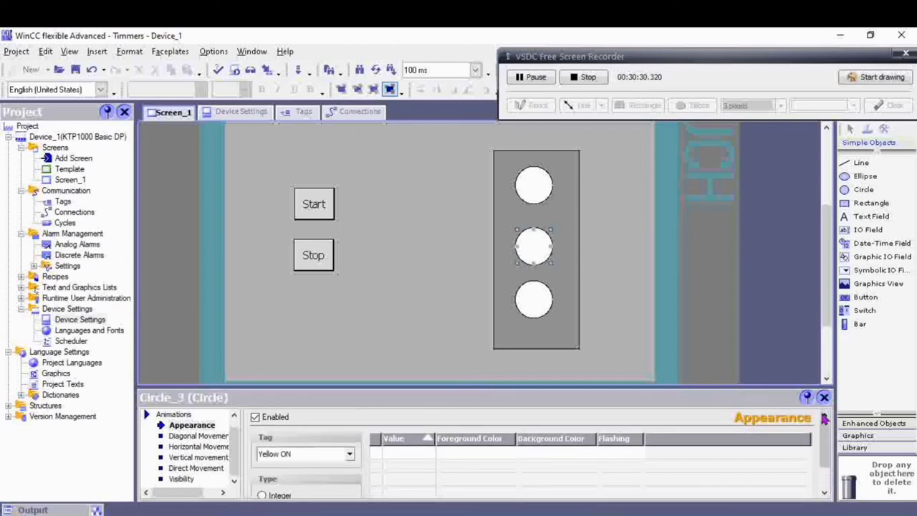
left_click(399, 458)
left_click(405, 424)
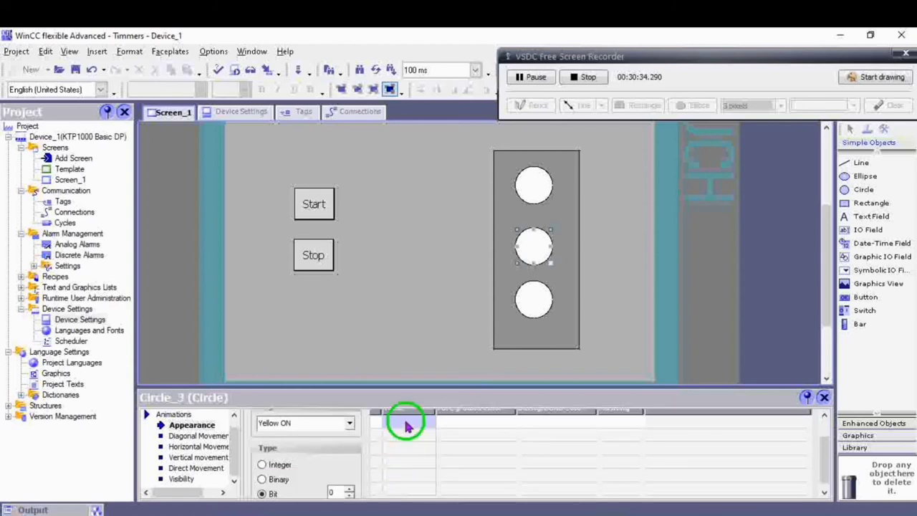
left_click(403, 433)
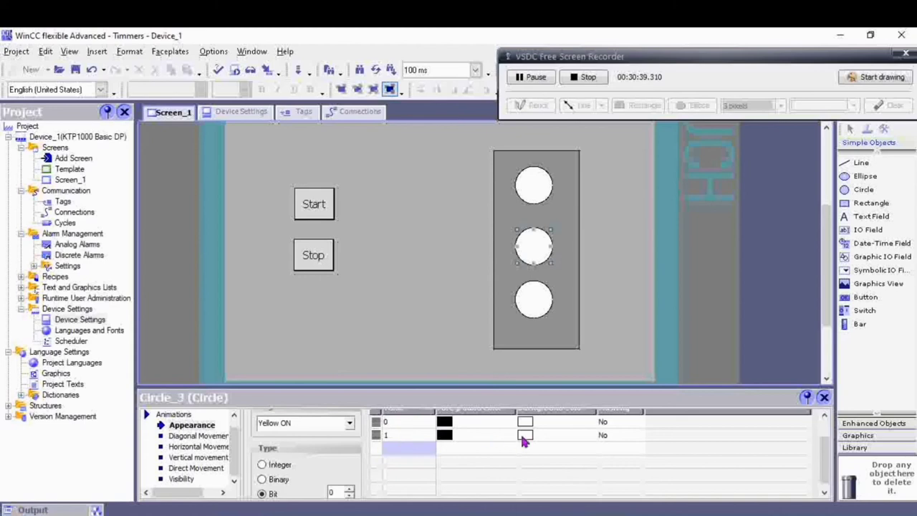
left_click(524, 435)
left_click(547, 363)
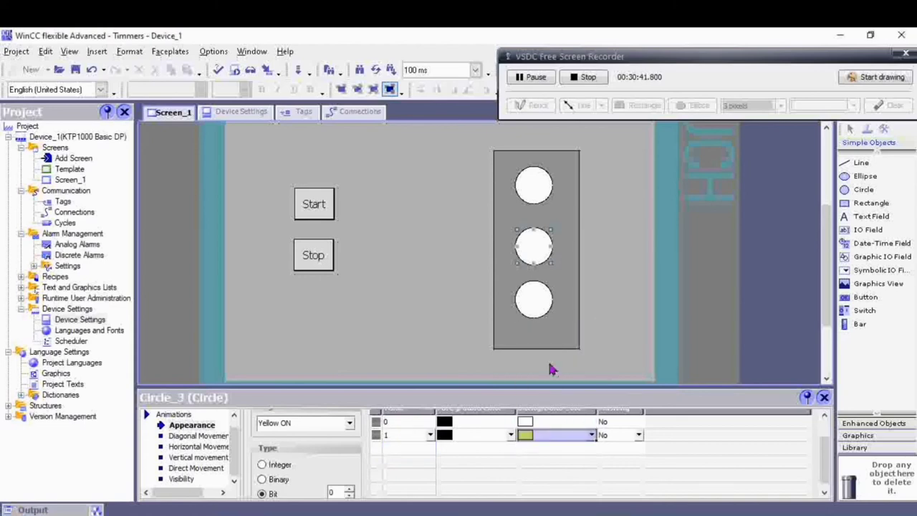
Enable the appearance animation of the lowest lamp circle by assigning it the Green ON tag.
left_click(536, 303)
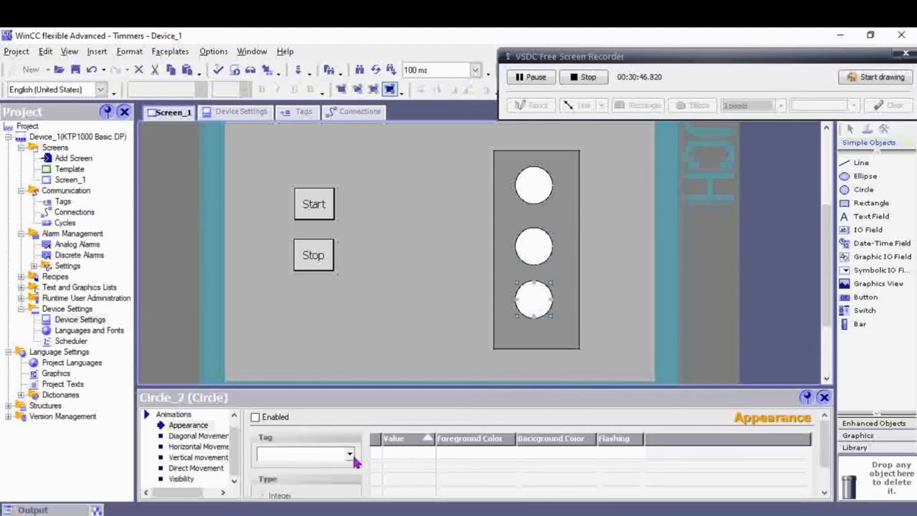
left_click(352, 453)
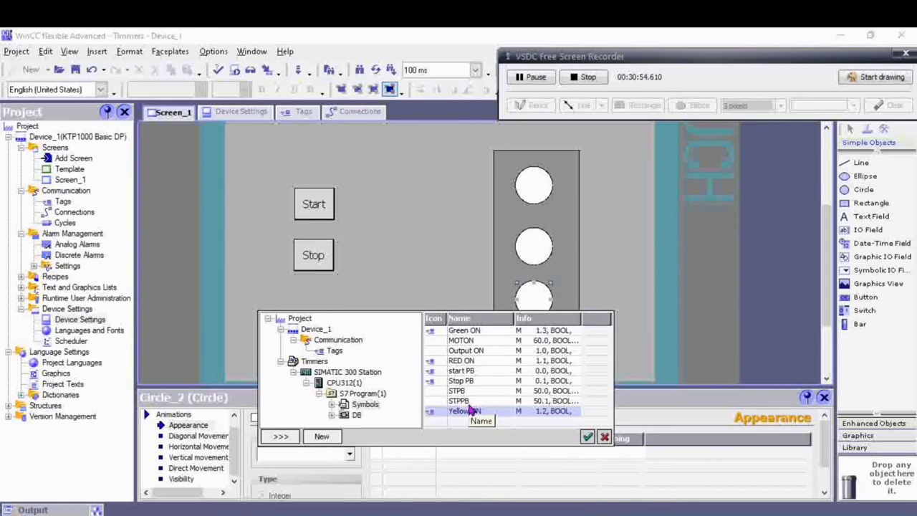
double_click(478, 332)
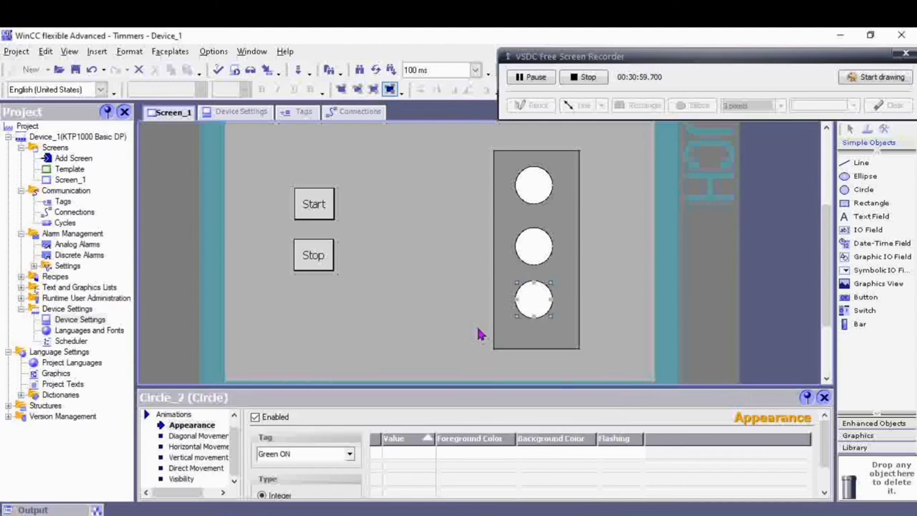
Set the type of the lowest lamp's appearance animation to Bit.
left_click(825, 492)
left_click(825, 492)
left_click(825, 493)
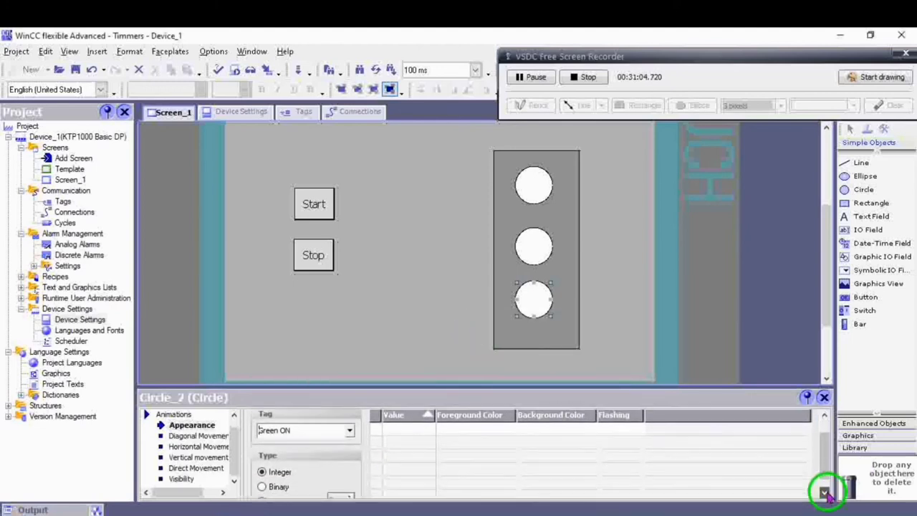
left_click(825, 492)
left_click(825, 493)
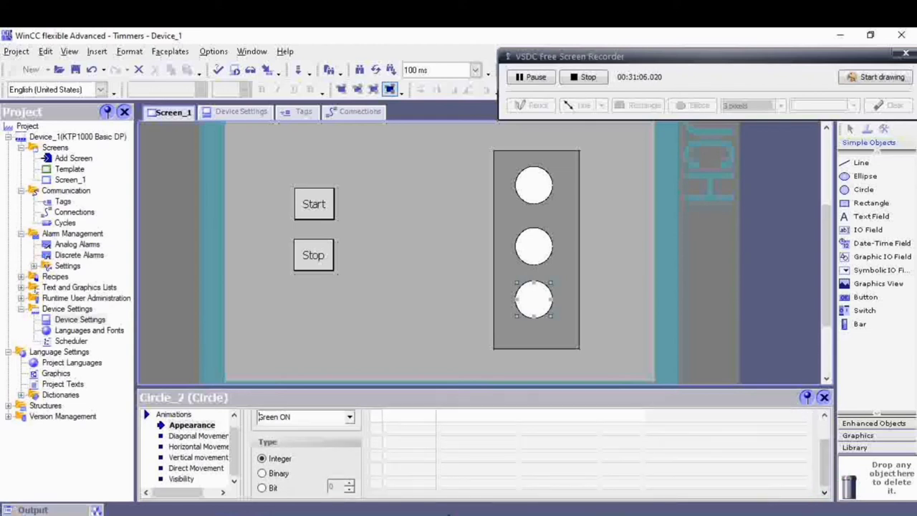
left_click(262, 488)
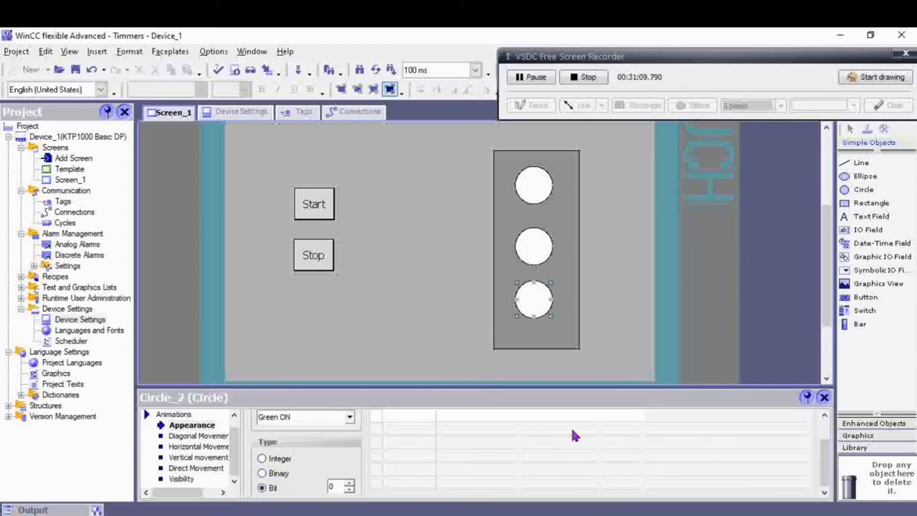
Add a table entry for value 0 to the lowest lamp's appearance animation.
left_click(825, 416)
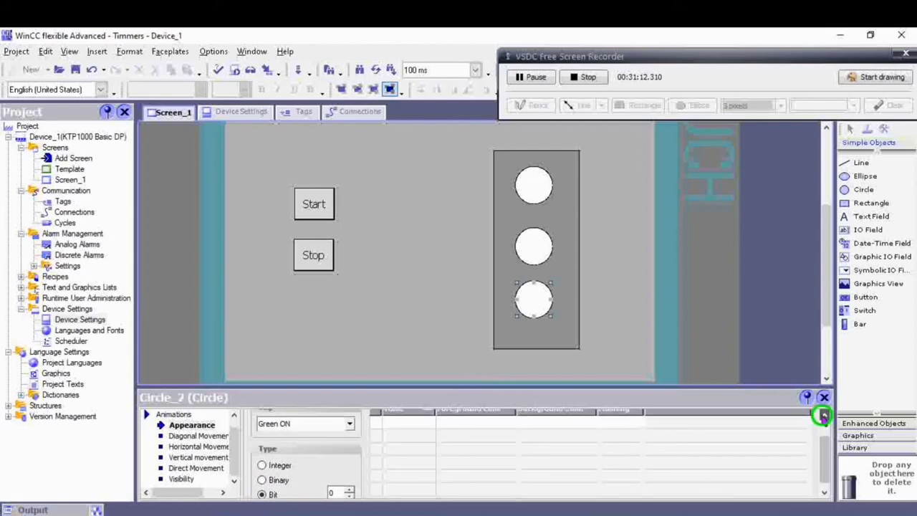
left_click(824, 415)
left_click(825, 416)
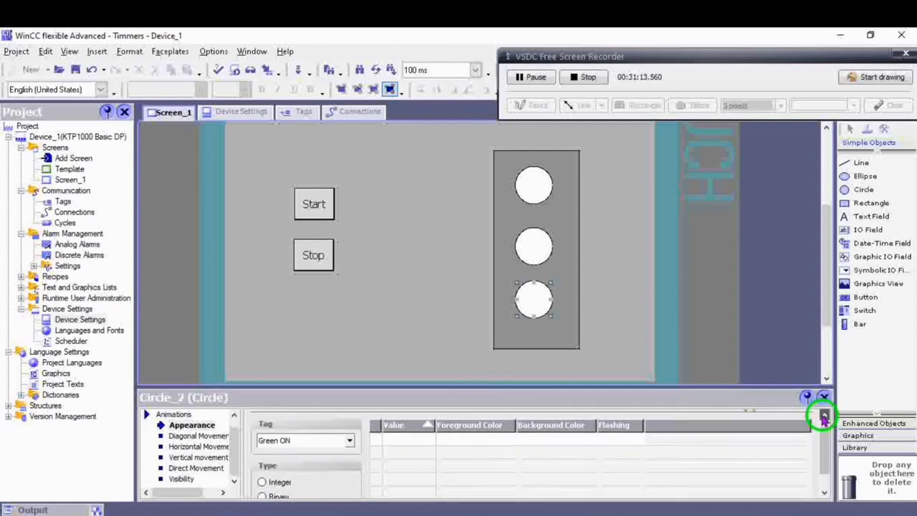
left_click(398, 444)
double_click(406, 424)
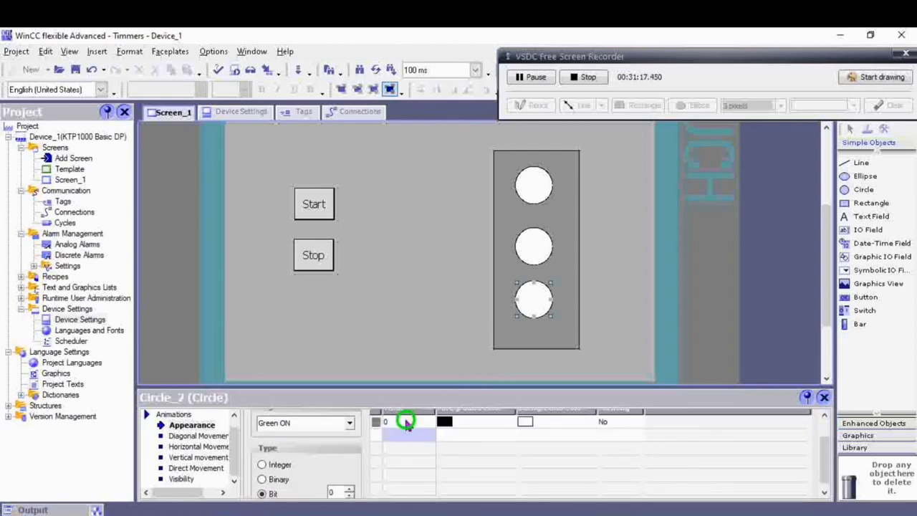
Add value 1 with a bright green background to the lowest lamp's appearance animation, and save the project.
double_click(407, 436)
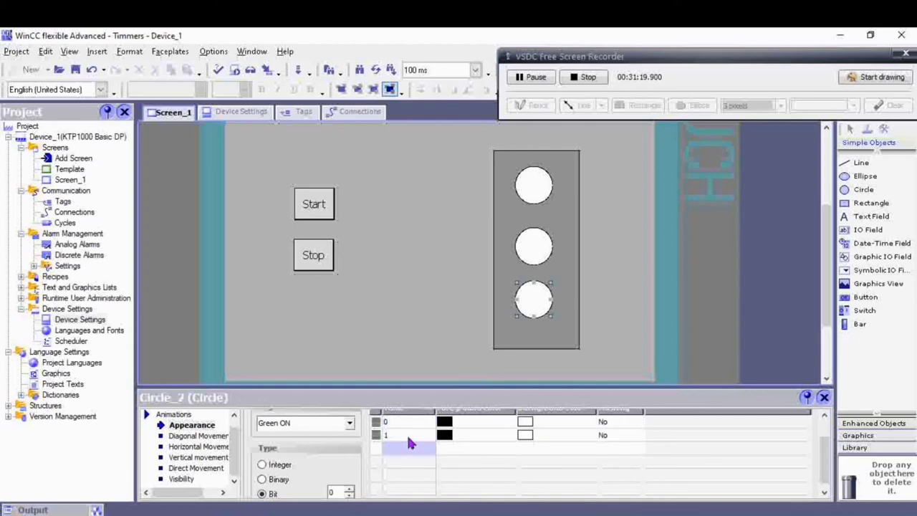
left_click(539, 435)
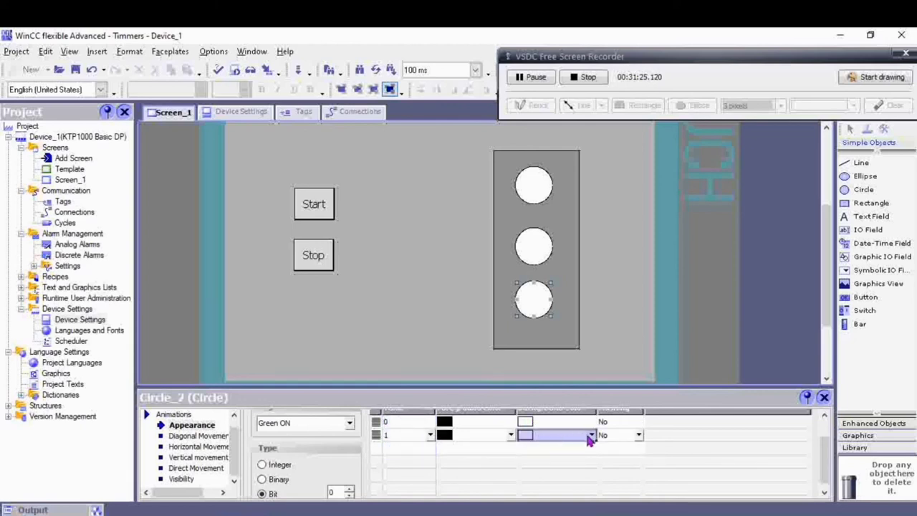
left_click(592, 436)
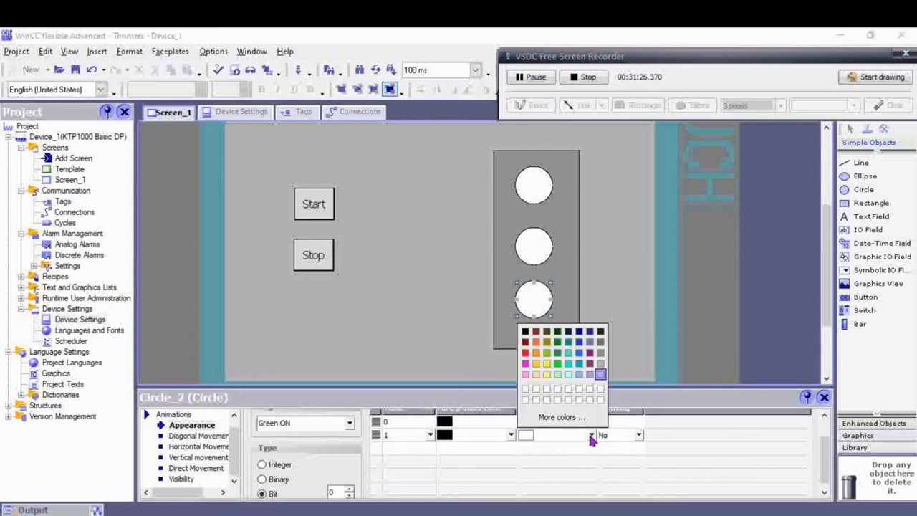
left_click(558, 364)
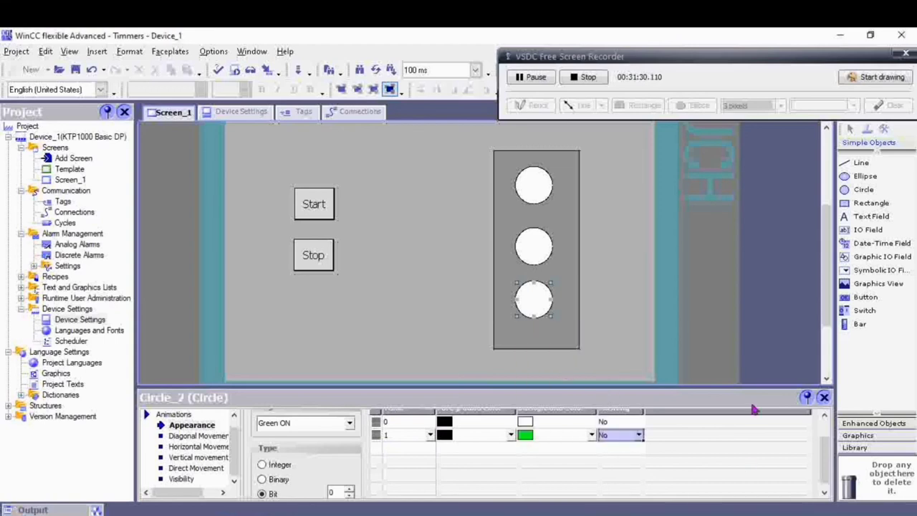
left_click(75, 69)
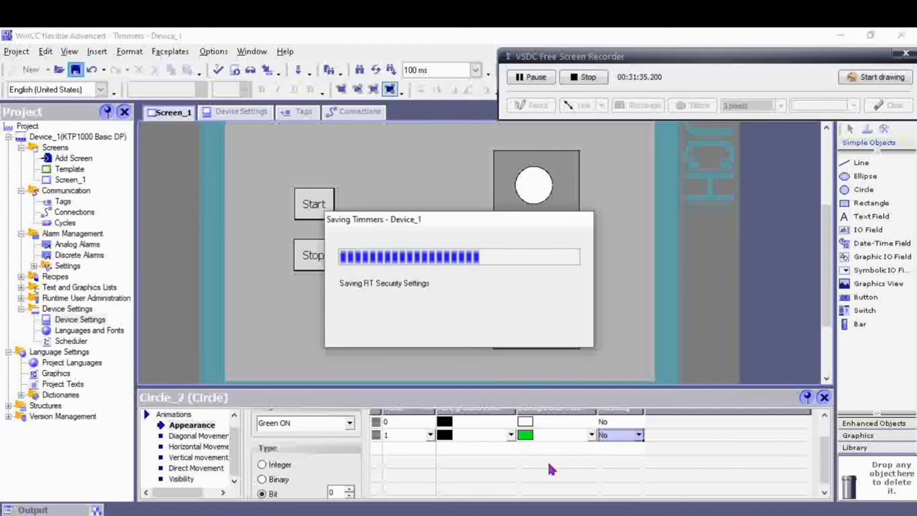
Switch to the LAD/STL/FBD editor and turn on online monitoring of OB1.
key("alt+Tab")
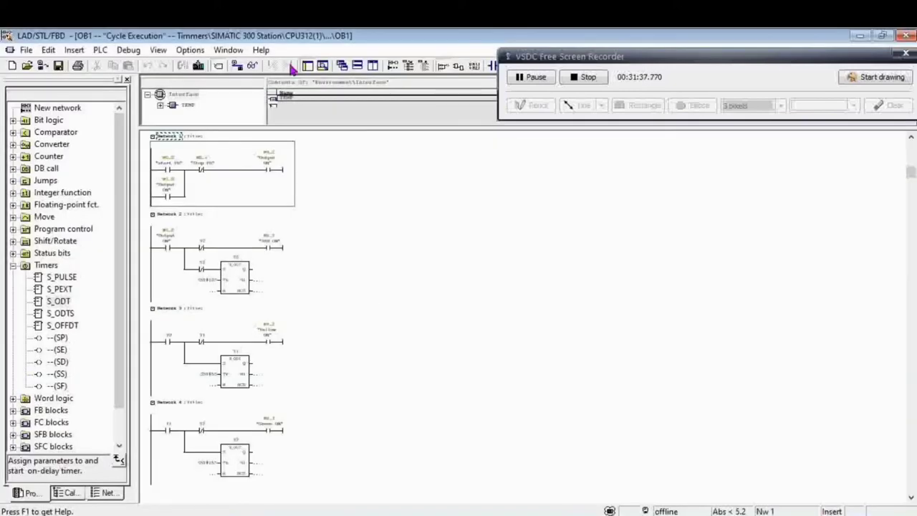
left_click(252, 66)
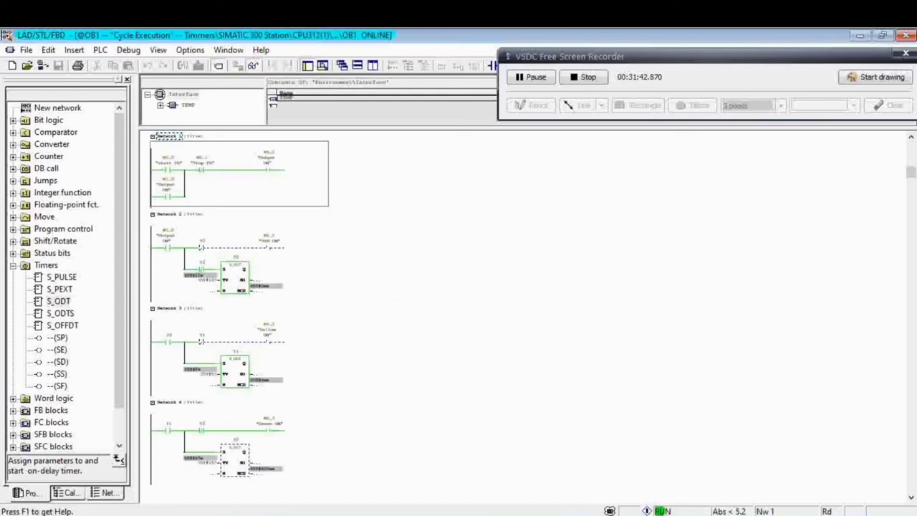
Switch back to WinCC flexible, launch the runtime simulator, and test the traffic light with Start, Stop and Start again.
key("alt+Tab")
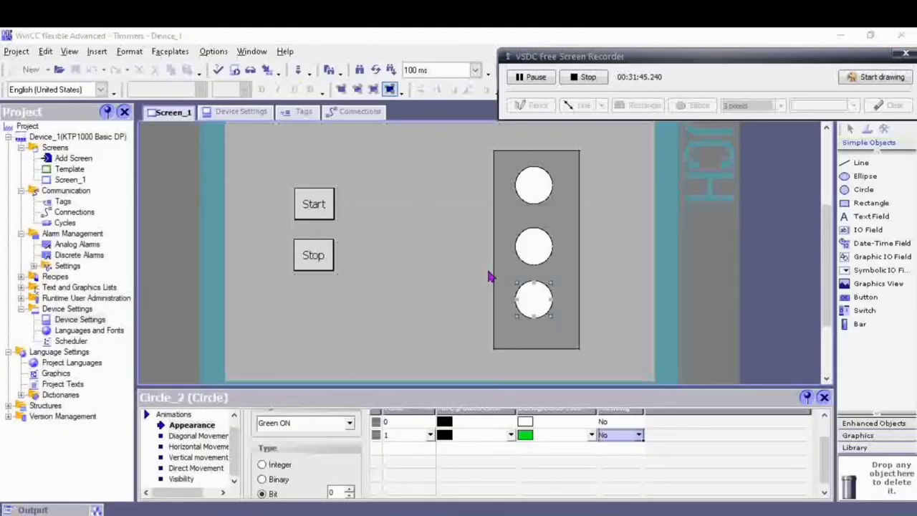
left_click(234, 69)
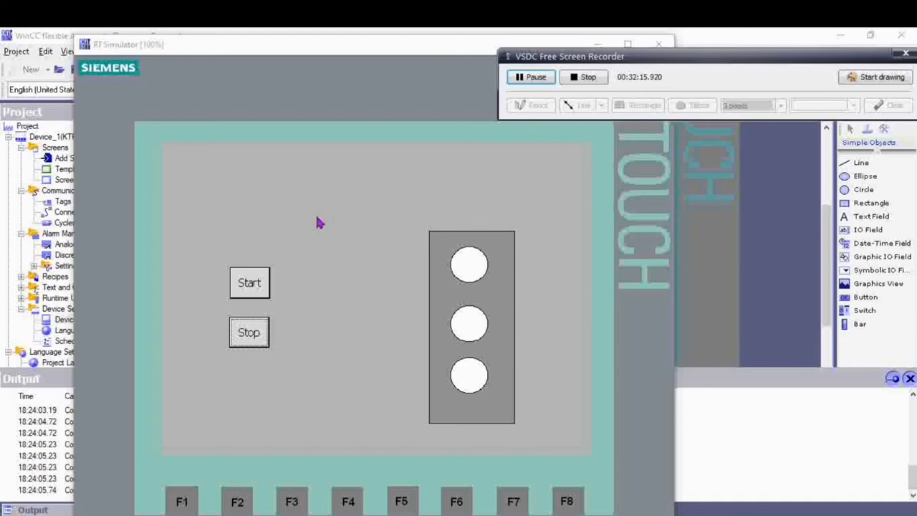
left_click(249, 284)
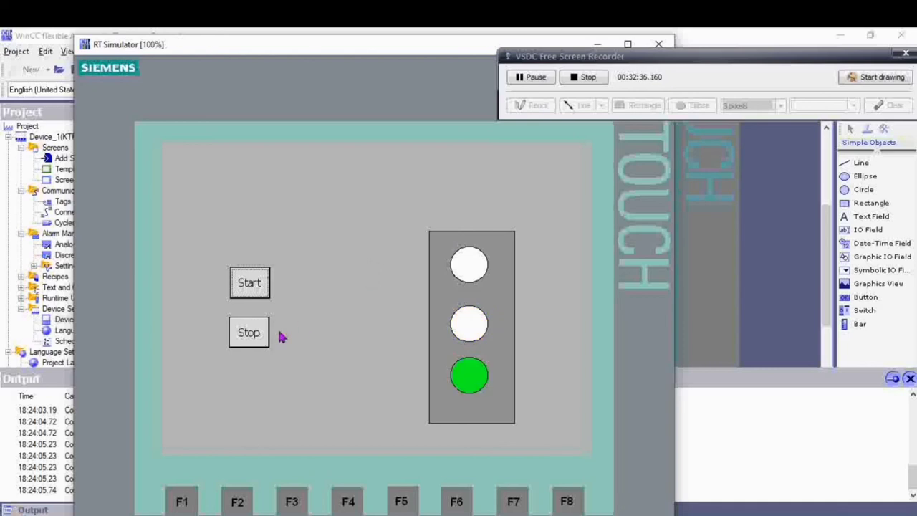
left_click(250, 333)
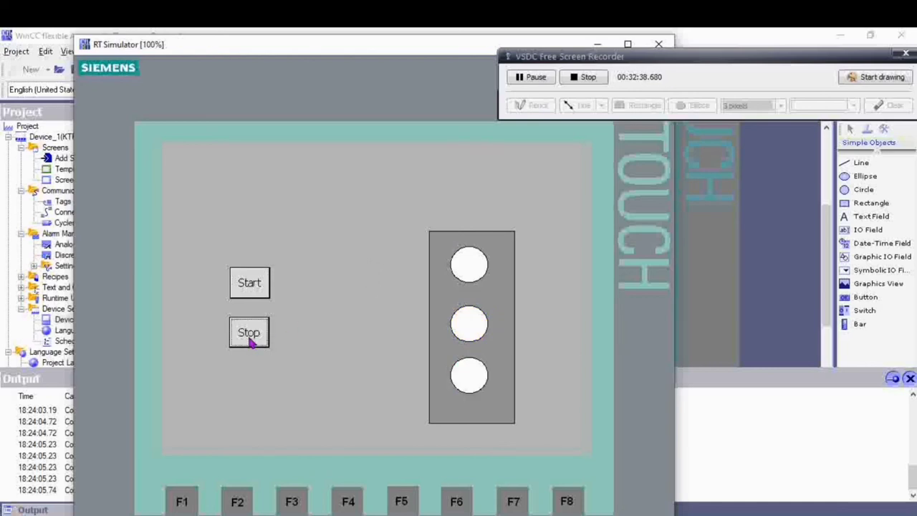
left_click(258, 291)
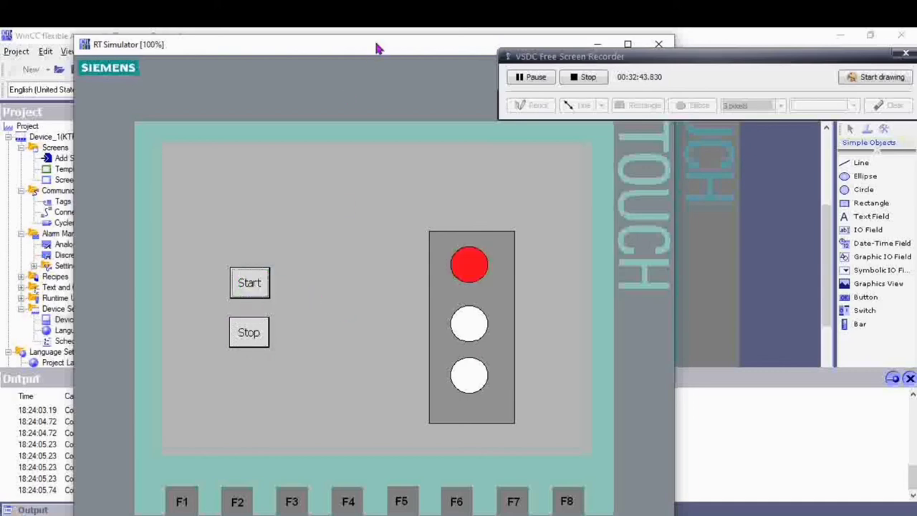
Arrange the online OB1 ladder window and the RT Simulator, shrunk to 70%, side by side.
left_click_drag(379, 49, 896, 34)
double_click(896, 34)
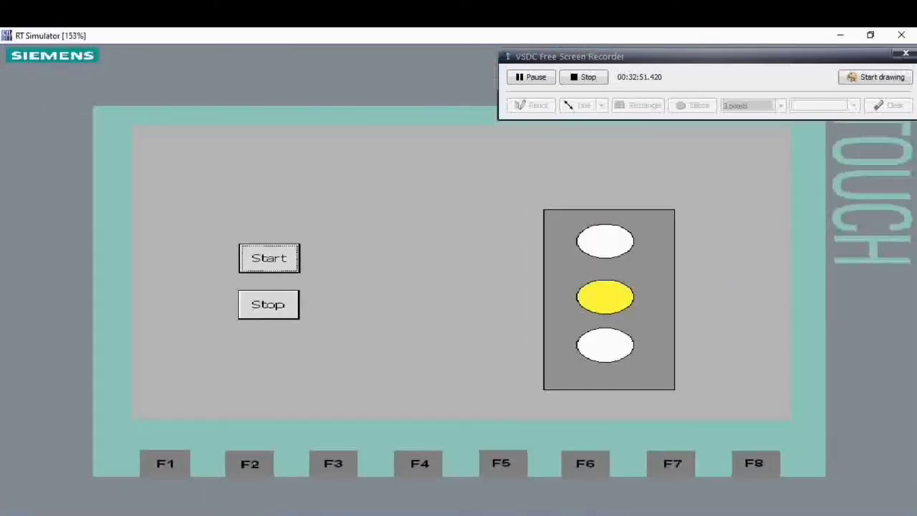
key("alt+Tab")
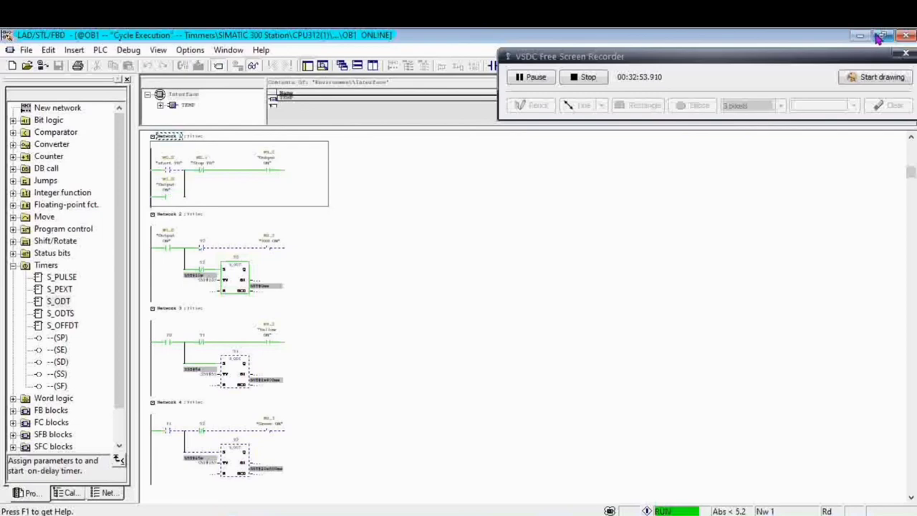
left_click(881, 35)
left_click_drag(842, 57, 827, 253)
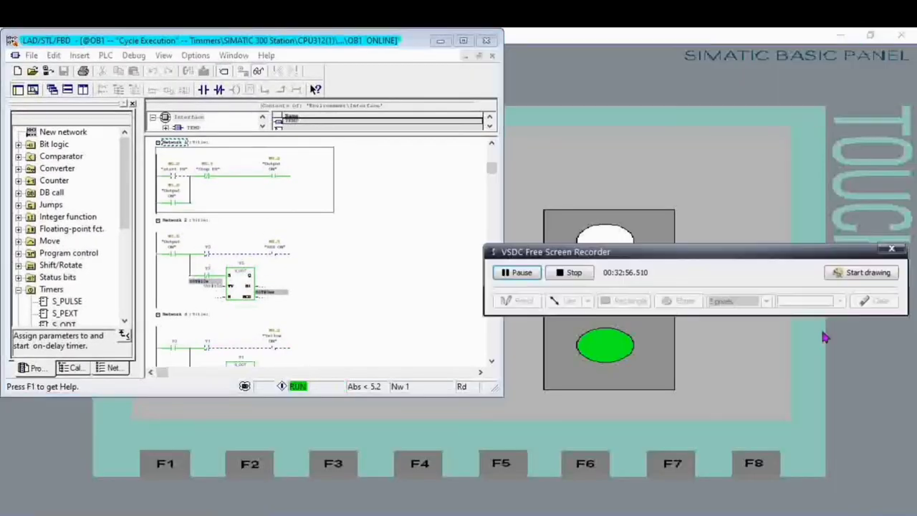
left_click(871, 36)
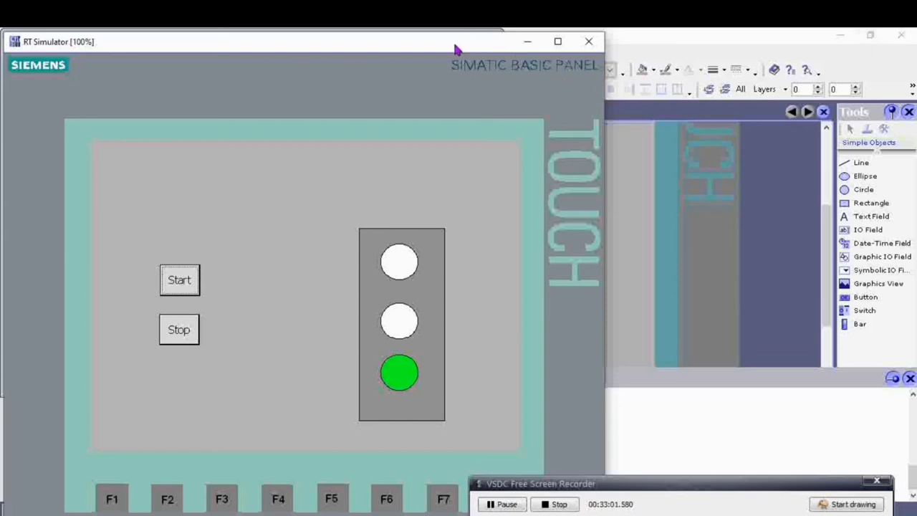
left_click_drag(449, 45, 654, 64)
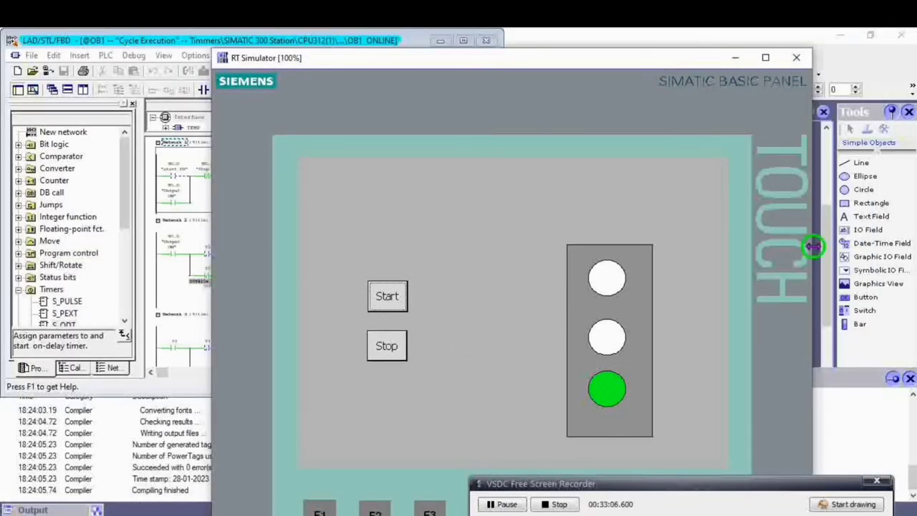
left_click_drag(815, 250, 633, 235)
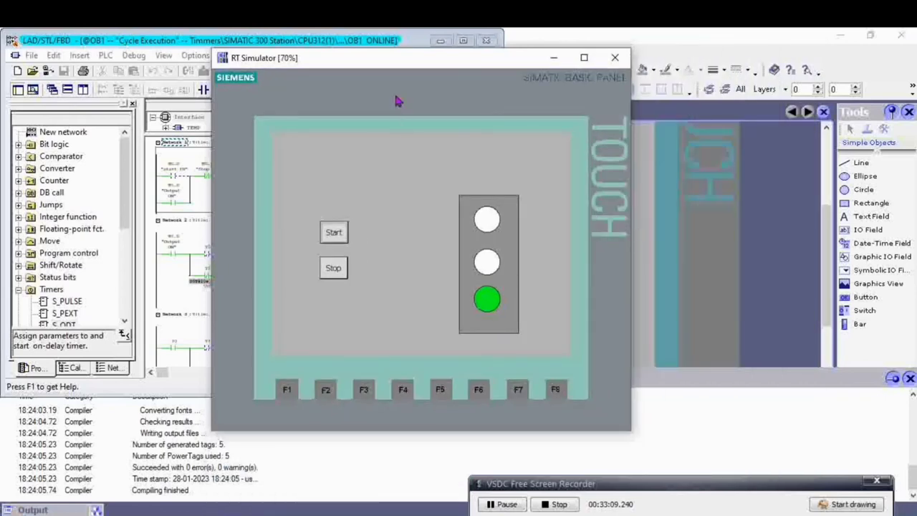
left_click_drag(406, 59, 701, 76)
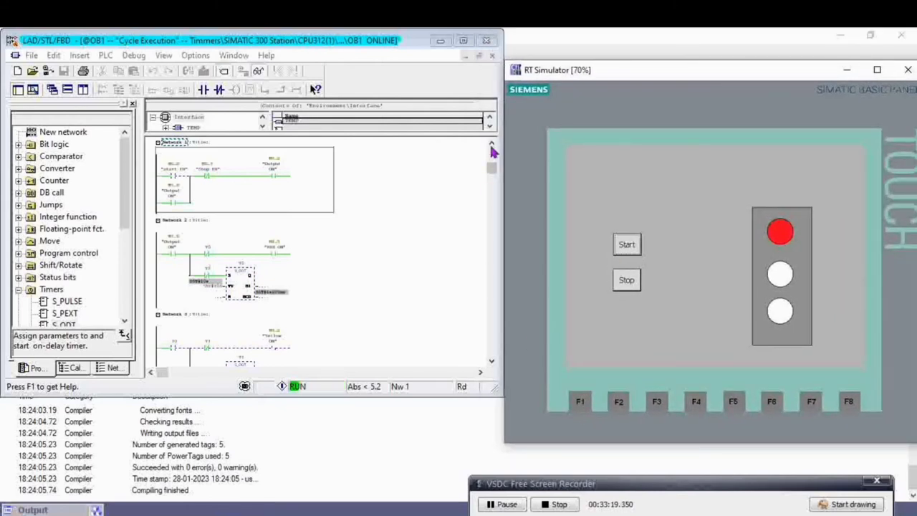
key("alt+Tab")
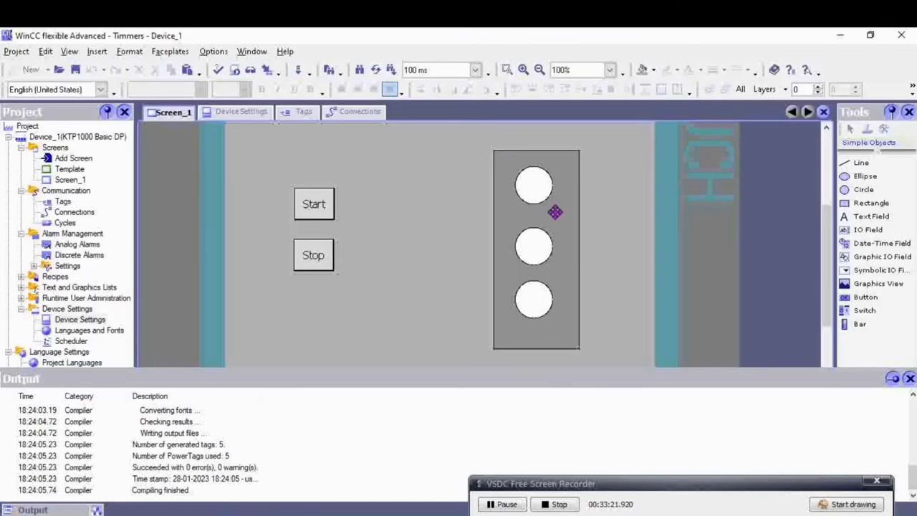
left_click(613, 485)
mouse_move(595, 479)
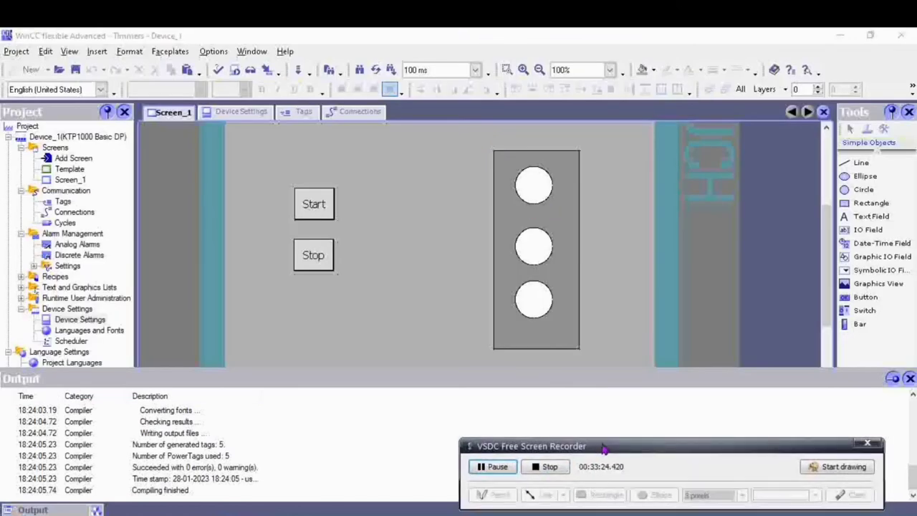
key("alt+Tab")
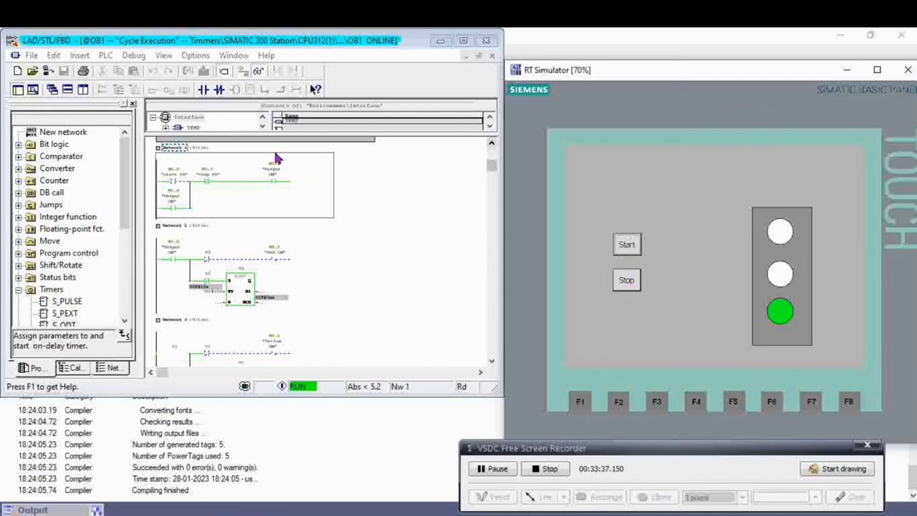
Stop and restart the traffic-light sequence in the simulator, and extend the OB1 window to monitor Networks 2 to 4 alongside it.
left_click(627, 283)
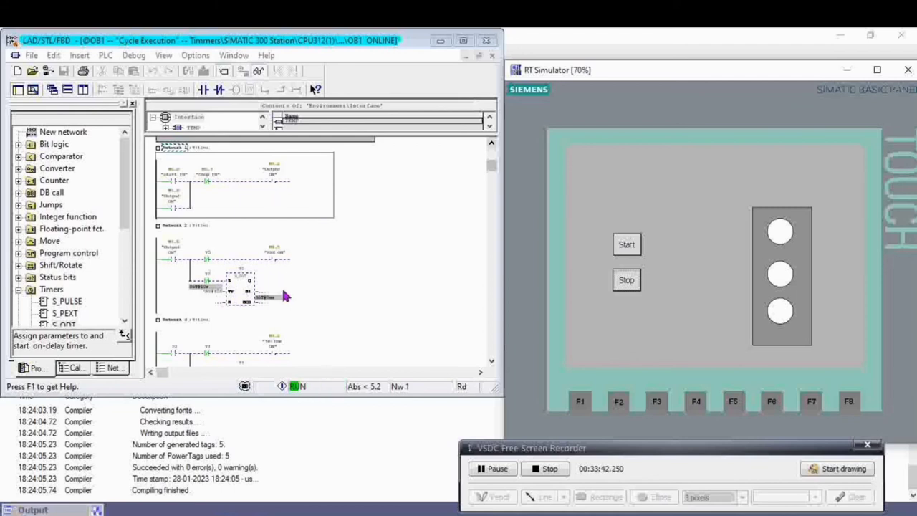
left_click(626, 245)
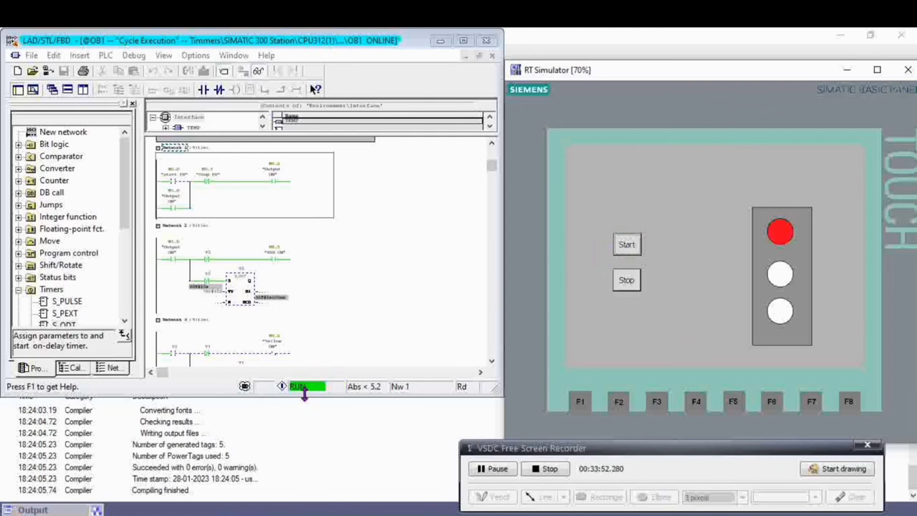
left_click_drag(305, 393, 305, 478)
left_click(529, 448)
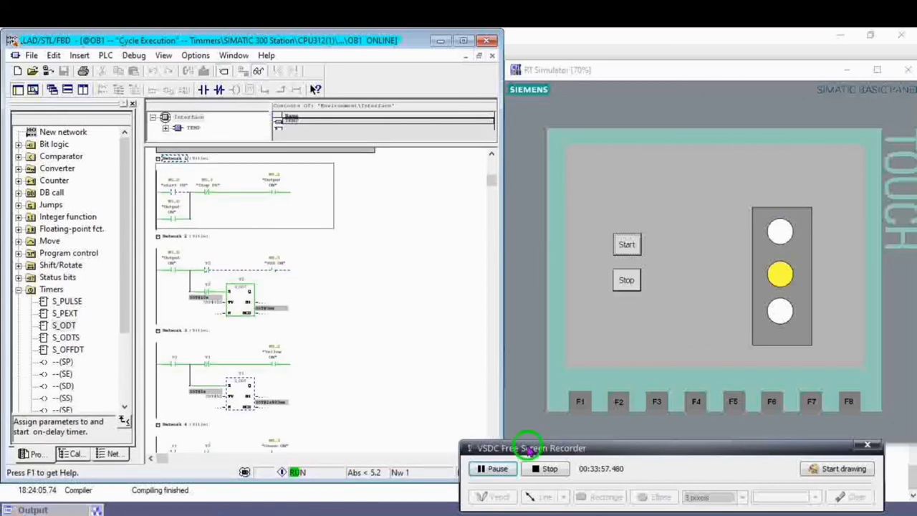
left_click_drag(529, 448, 647, 463)
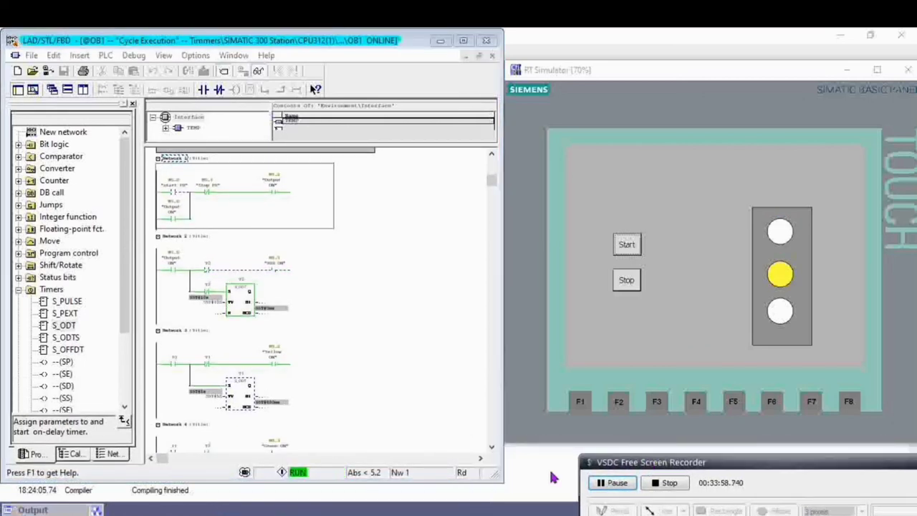
left_click(492, 448)
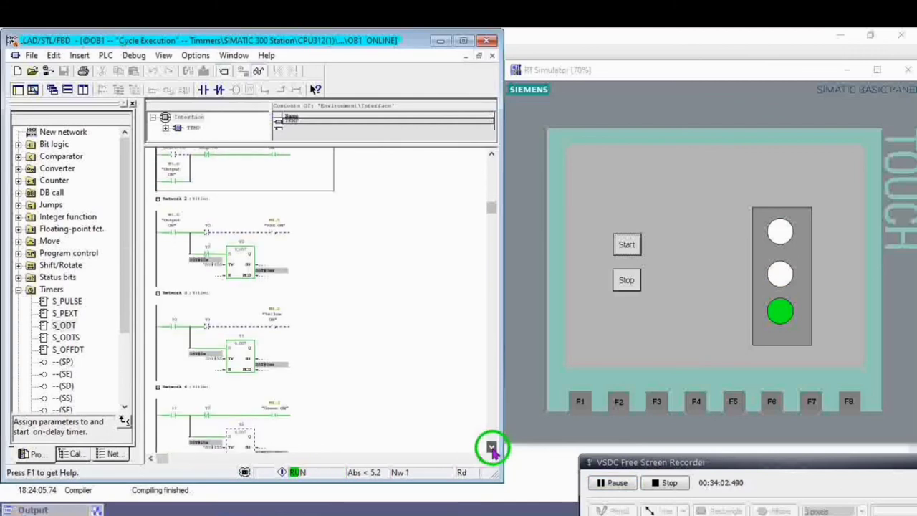
left_click(491, 448)
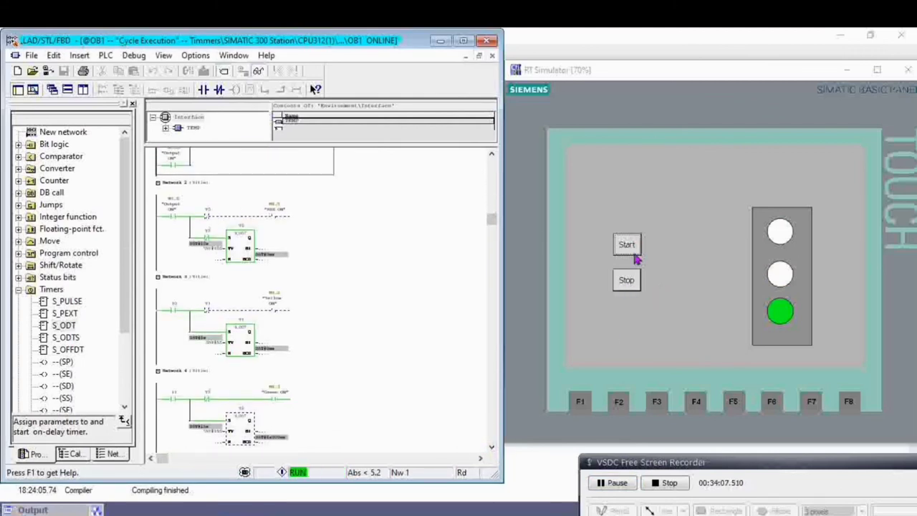
Stop the sequence, maximize the RT Simulator, and test the traffic light full screen with Start, Stop and Start again.
left_click(628, 280)
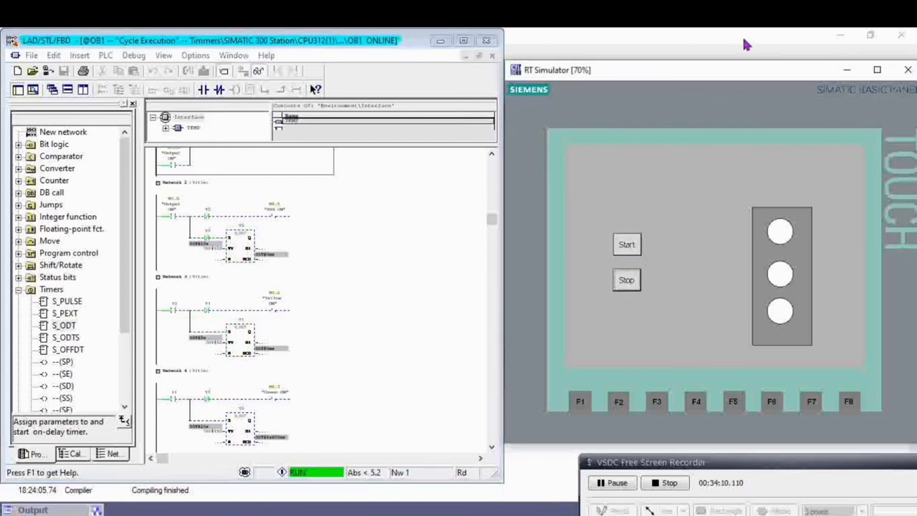
left_click(877, 70)
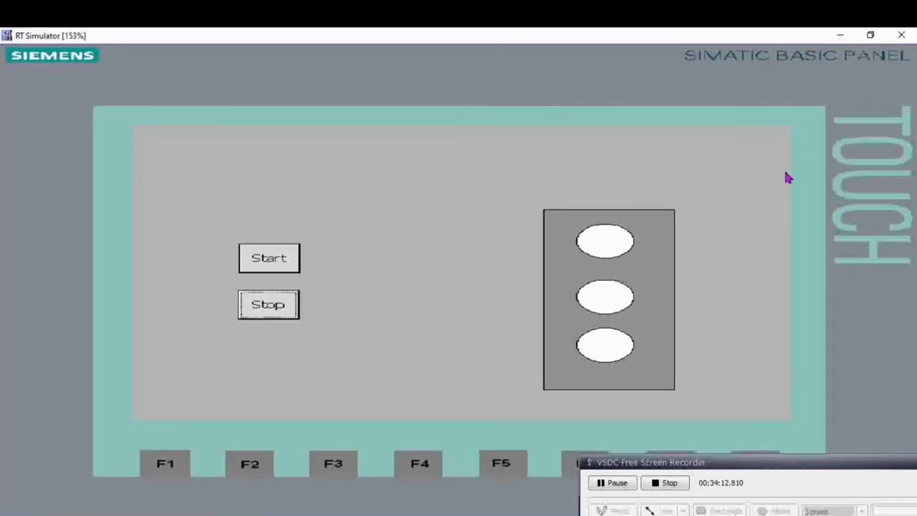
left_click(281, 261)
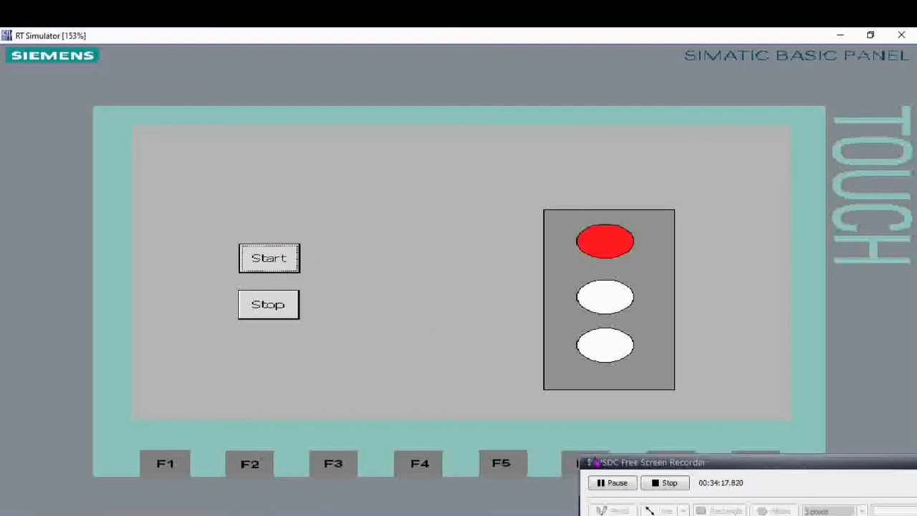
left_click_drag(660, 465, 628, 486)
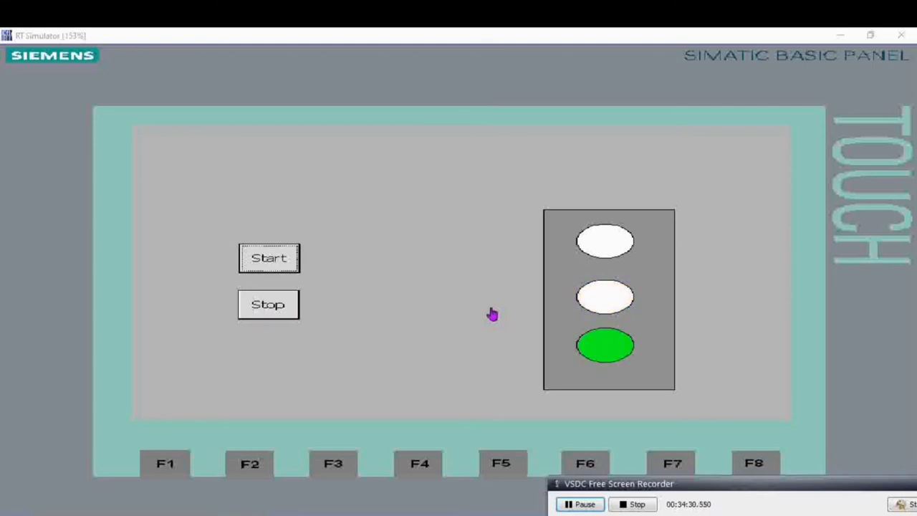
left_click(291, 307)
left_click(272, 259)
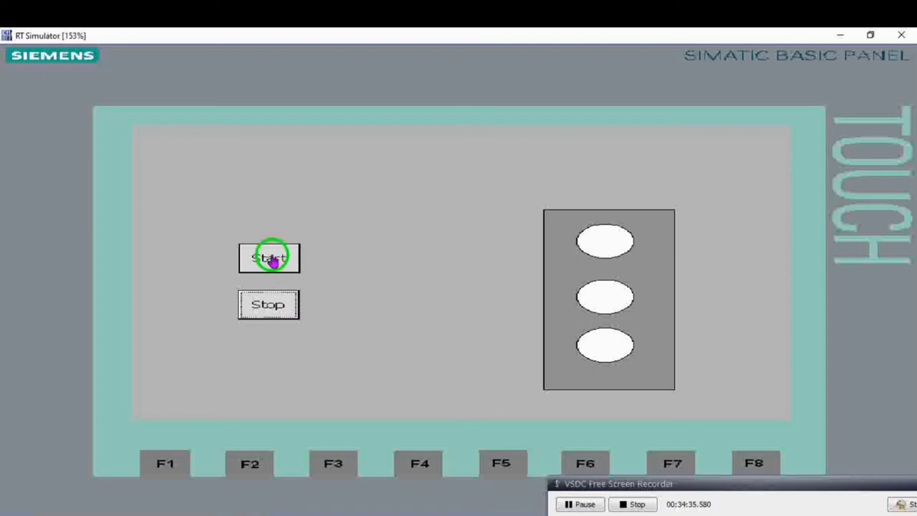